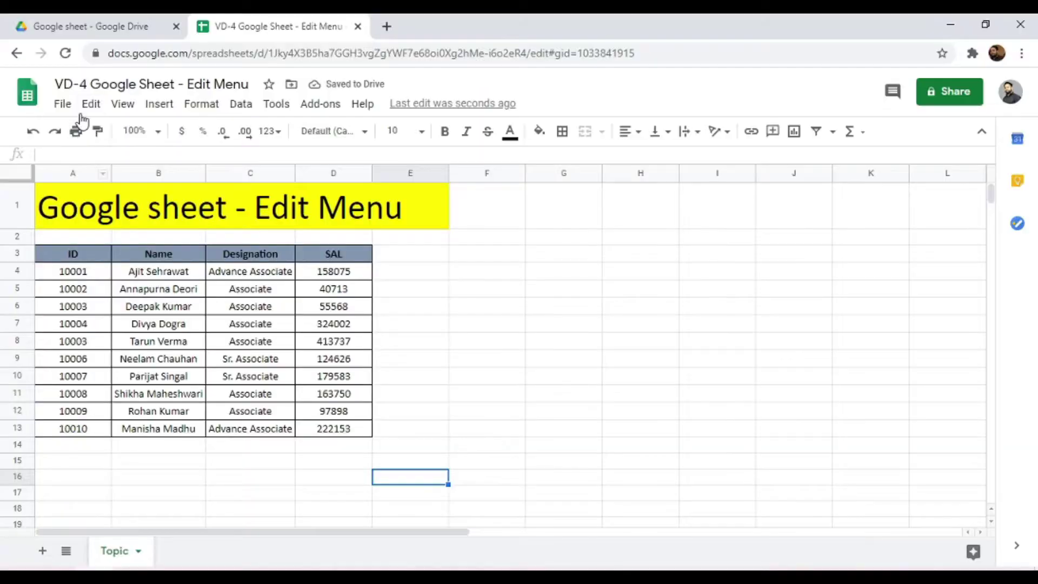
# - Make the ID in cell A13 bold
pyautogui.click(84, 108)
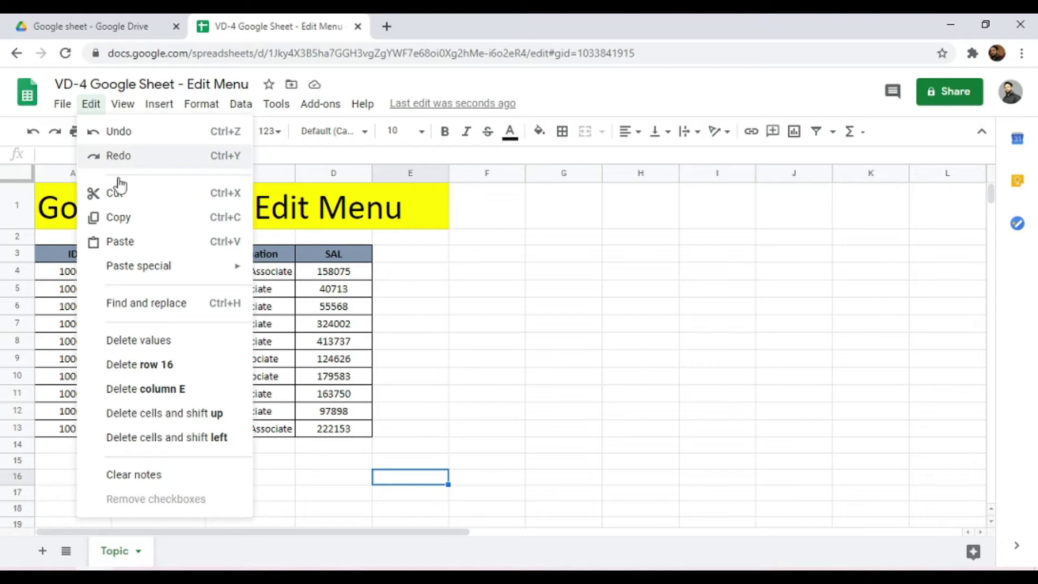
pyautogui.click(60, 429)
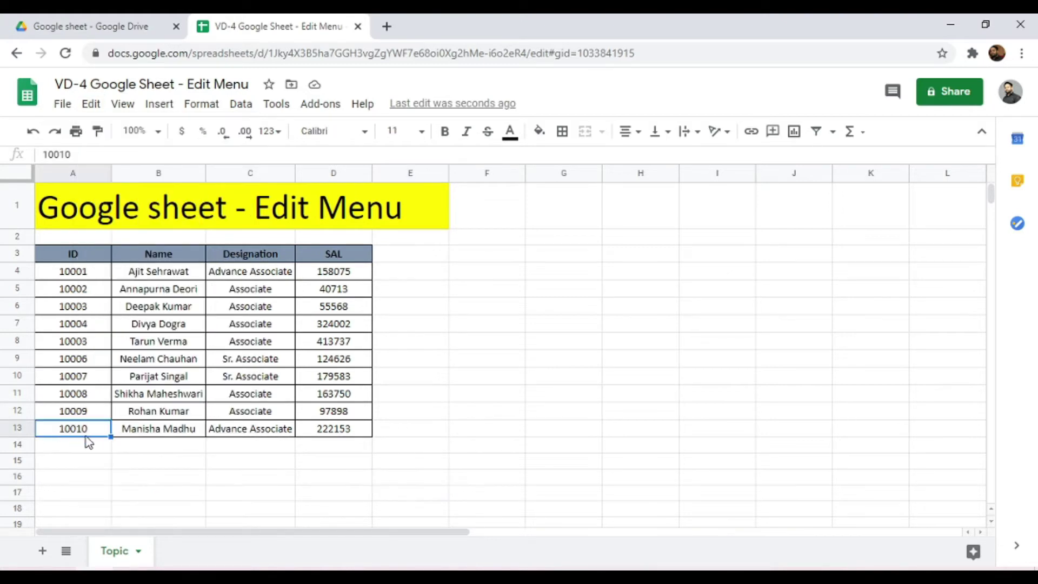
pyautogui.click(445, 131)
# - Fill the name cell B13 with yellow and the designation cell C13 with green
pyautogui.click(160, 433)
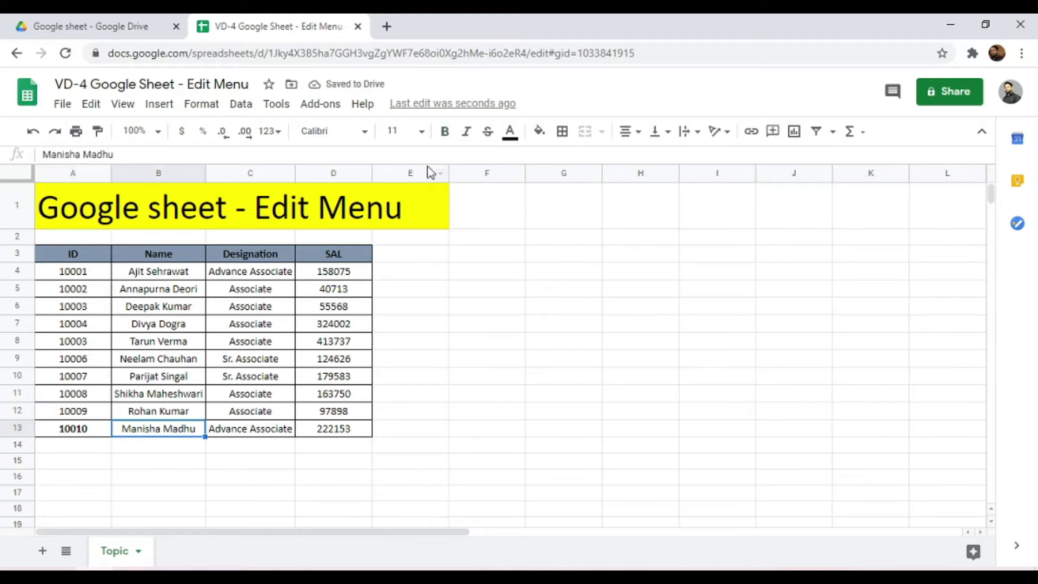
pyautogui.click(546, 133)
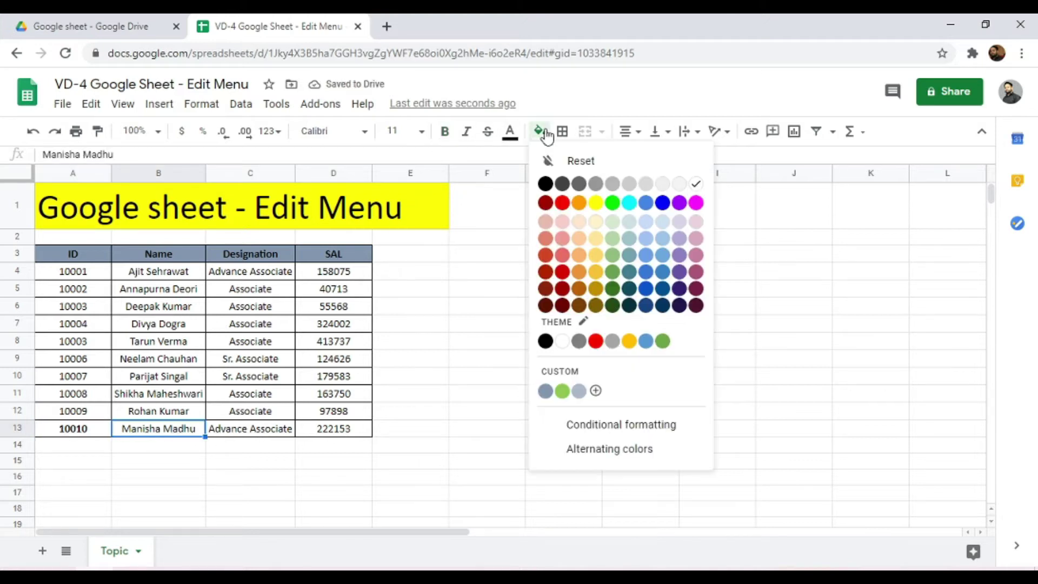
pyautogui.click(597, 203)
pyautogui.click(251, 430)
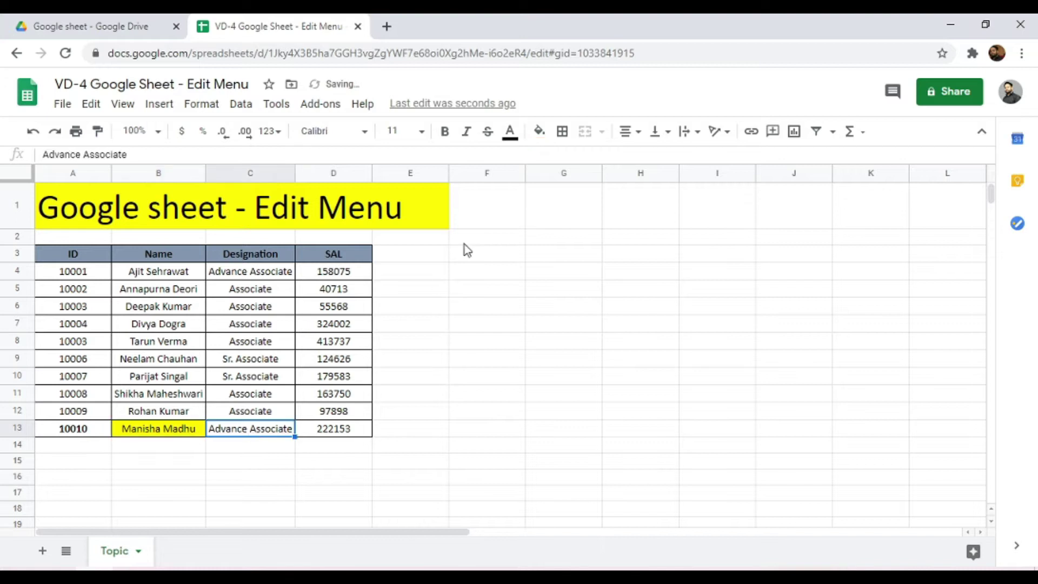
pyautogui.click(538, 133)
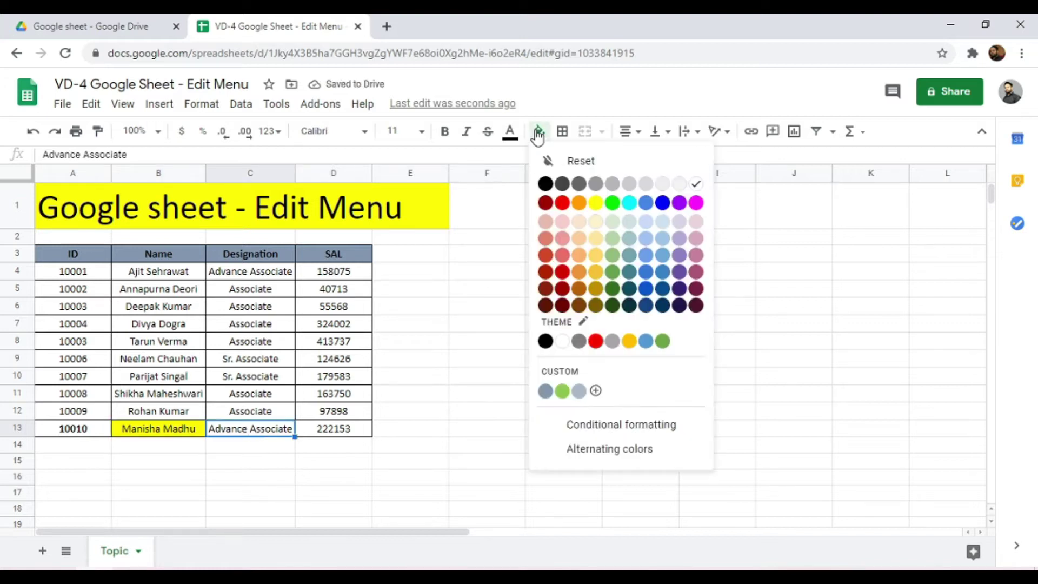
pyautogui.click(609, 202)
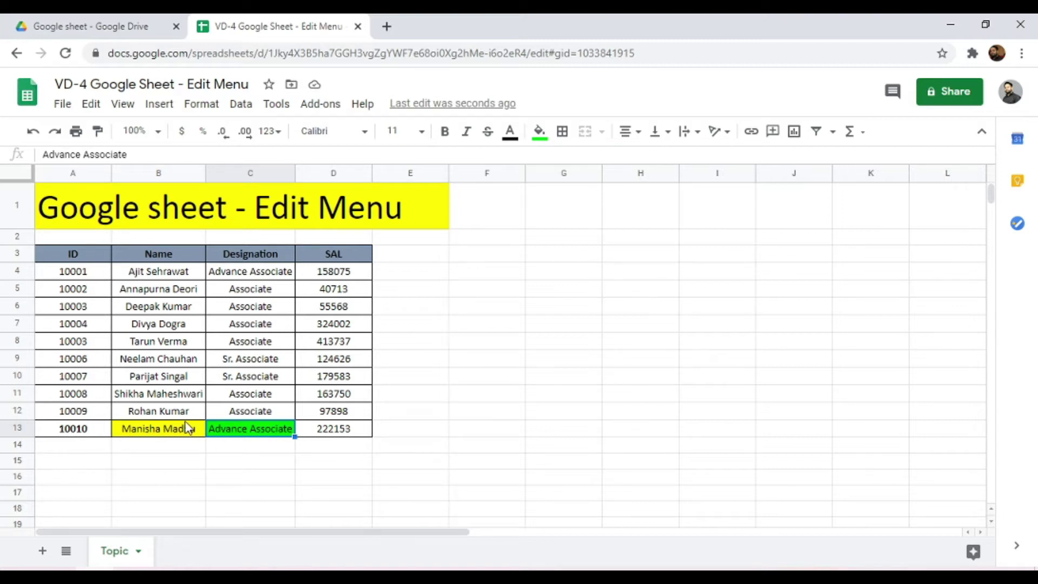
# - Undo the last three formatting changes in row 13: the green fill, the yellow fill and the bold ID
pyautogui.click(319, 272)
pyautogui.click(93, 106)
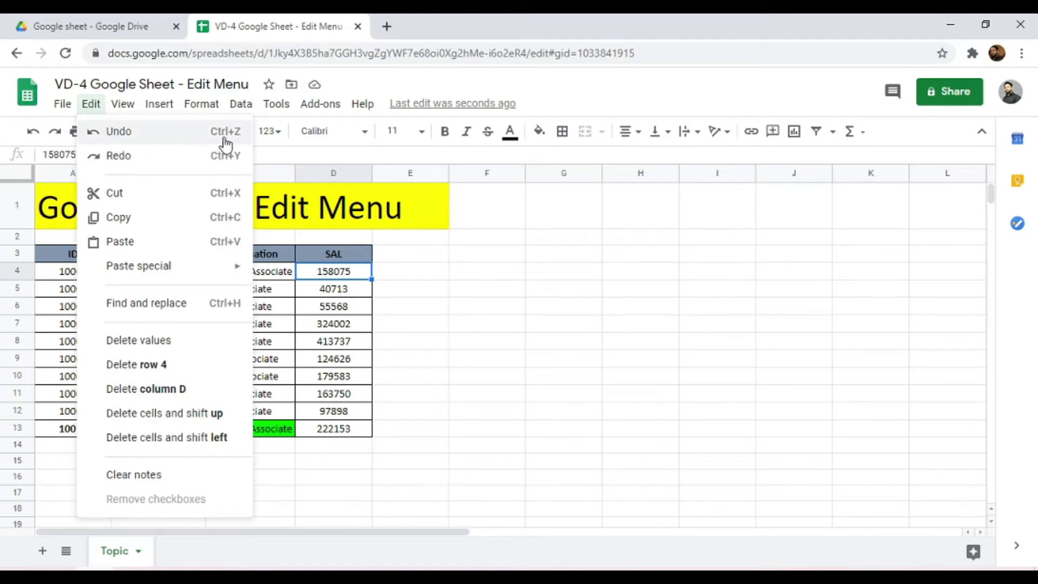
pyautogui.click(120, 133)
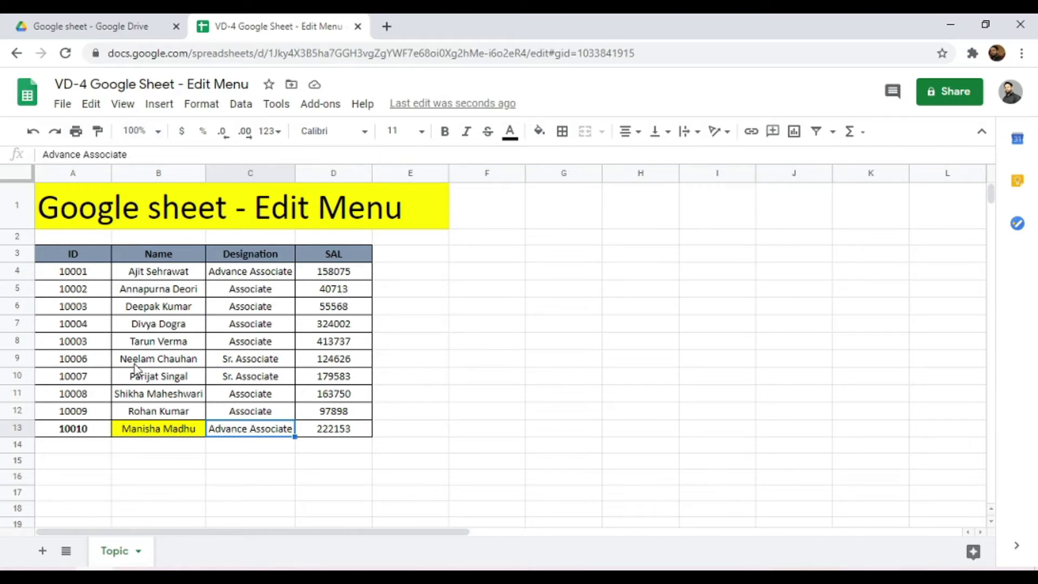
pyautogui.hotkey('ctrl', 'z')
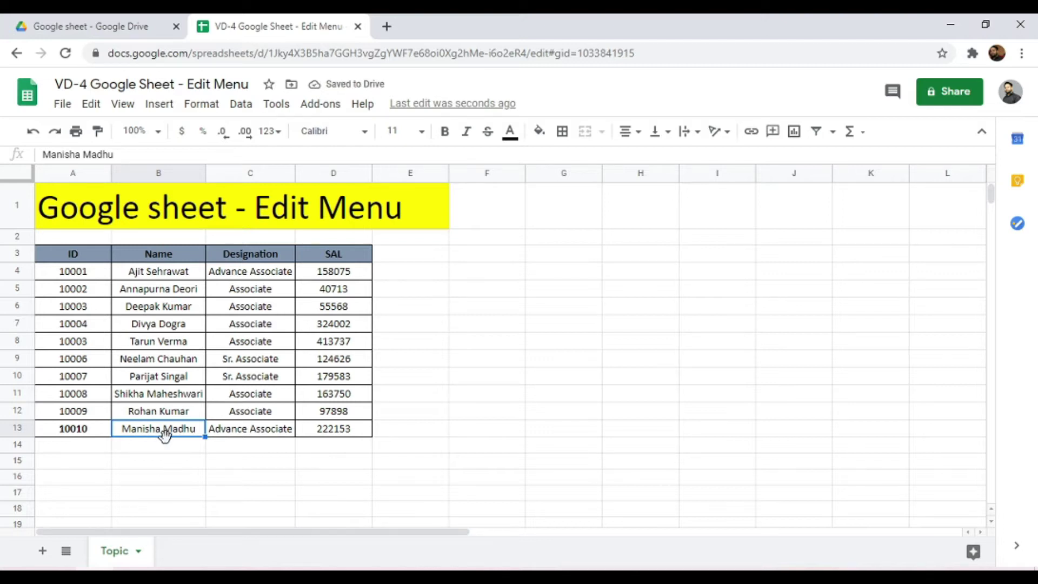
pyautogui.hotkey('ctrl', 'z')
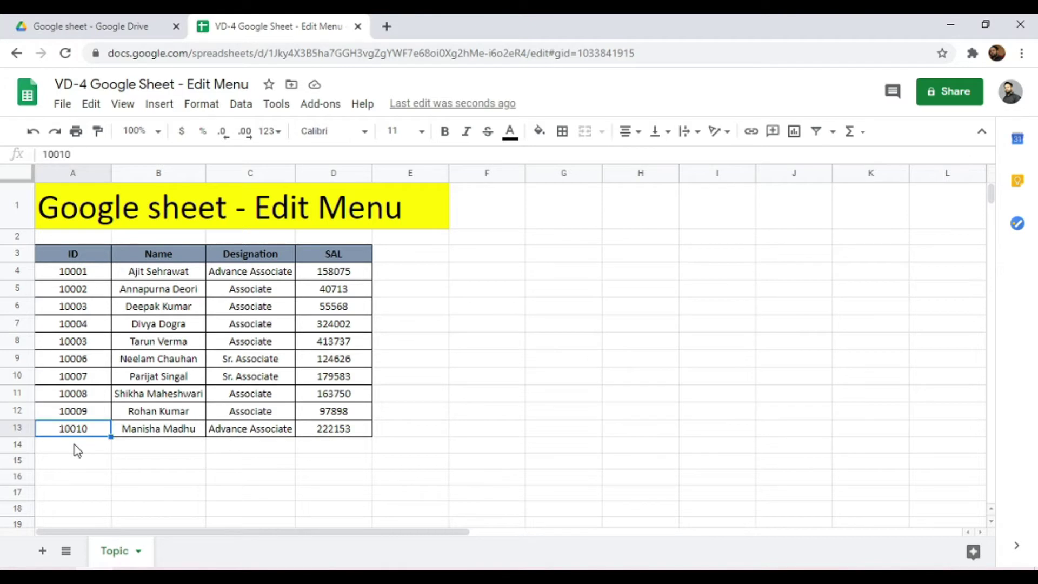
# - Redo the bold ID, the yellow fill and the green fill in row 13
pyautogui.click(90, 104)
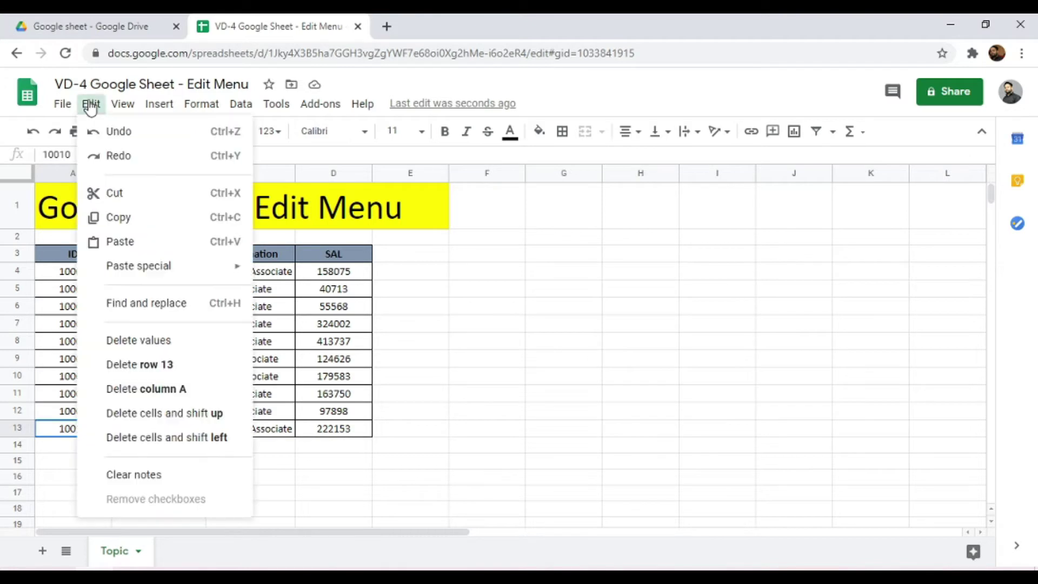
pyautogui.click(115, 157)
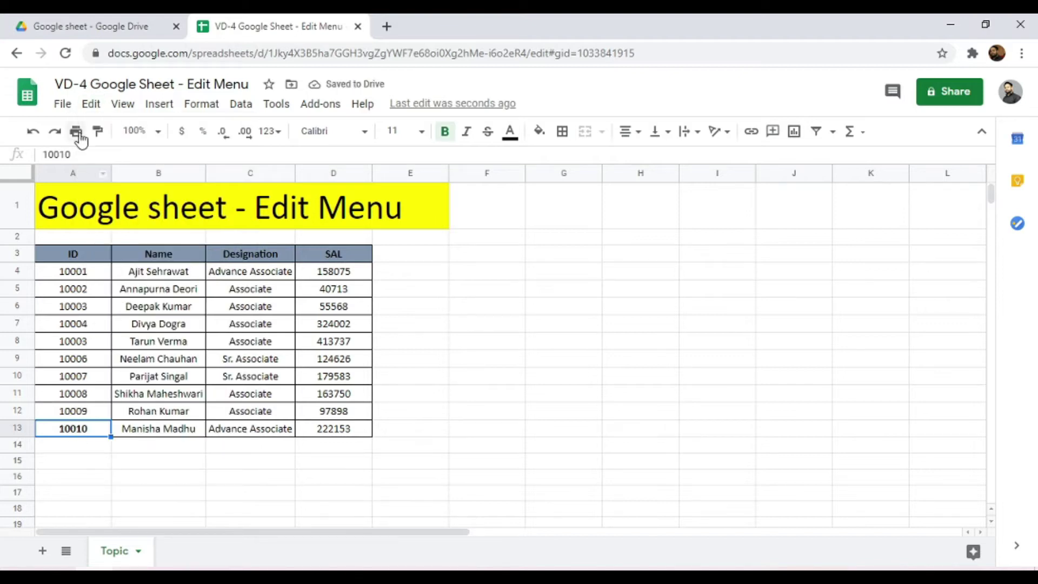
pyautogui.click(92, 108)
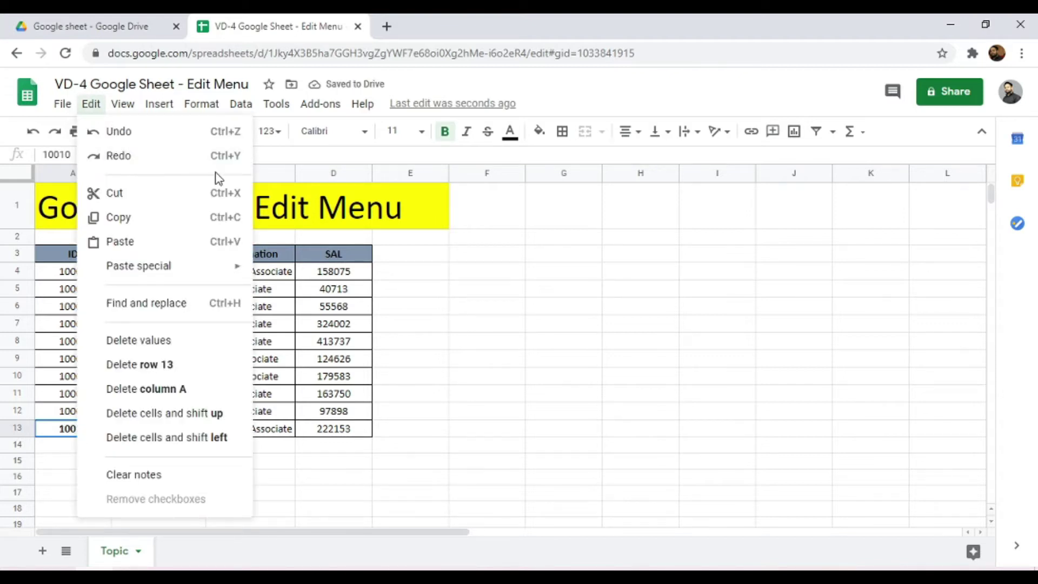
pyautogui.press('Escape')
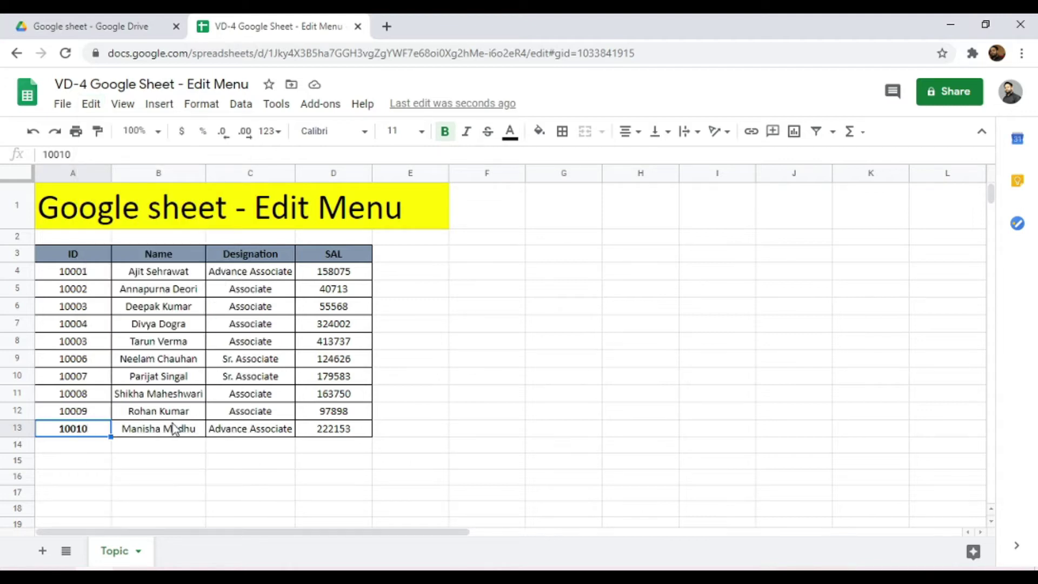
pyautogui.hotkey('ctrl', 'y')
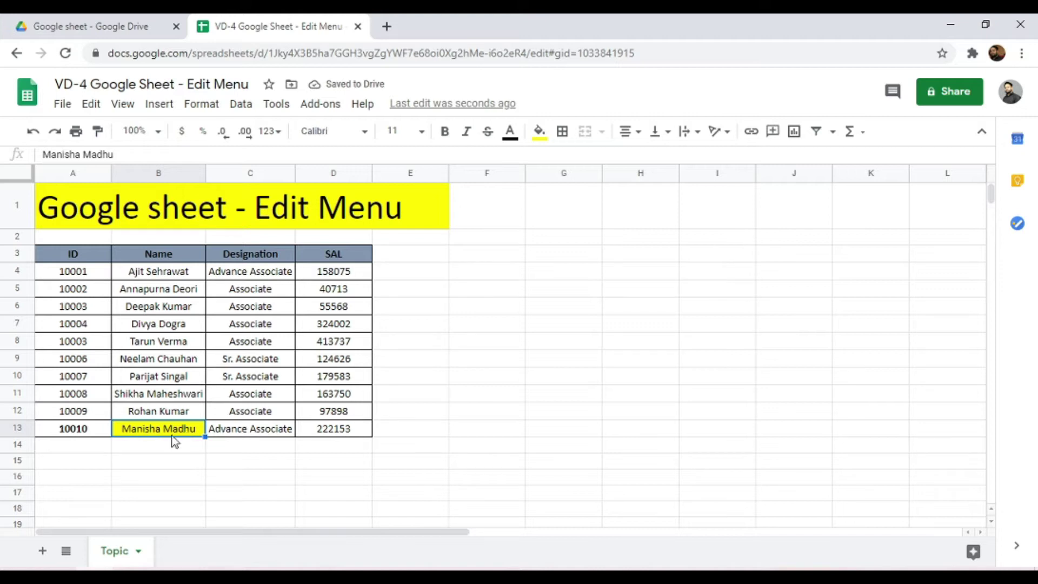
pyautogui.hotkey('ctrl', 'y')
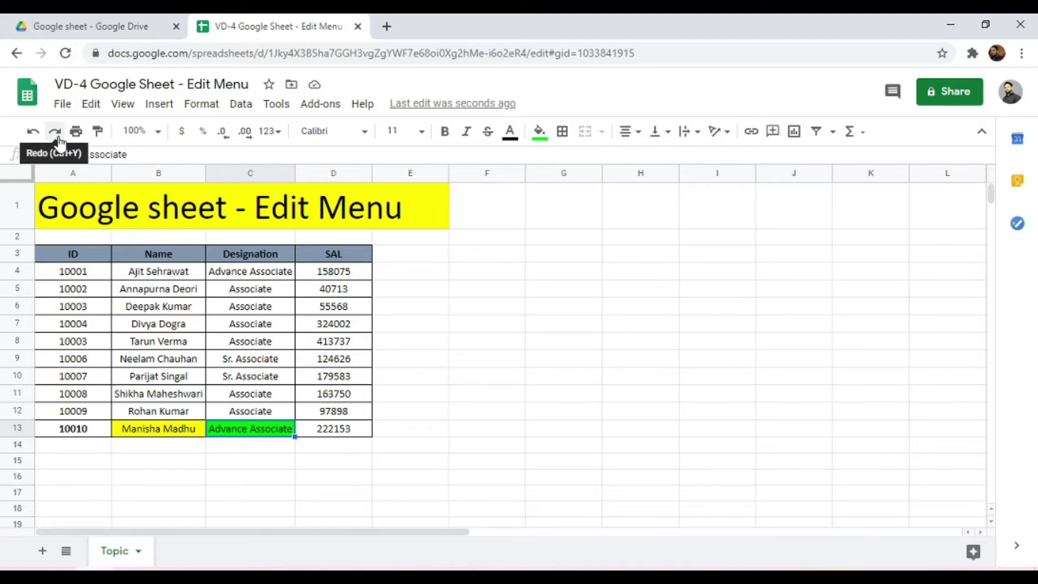
# - Copy the SAL column with its header, D3:D13, and paste it starting at cell F3
pyautogui.click(90, 105)
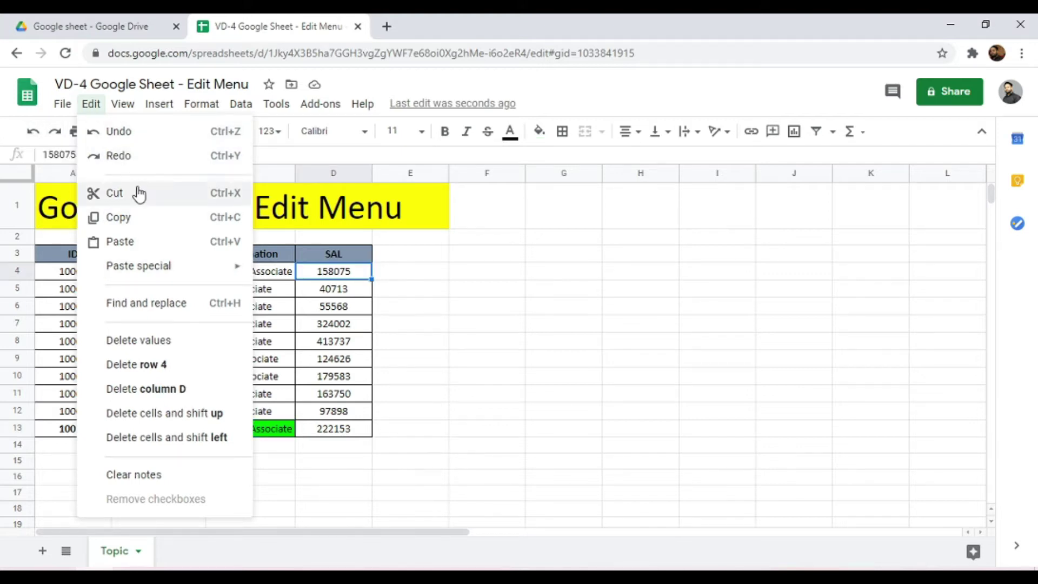
pyautogui.click(334, 323)
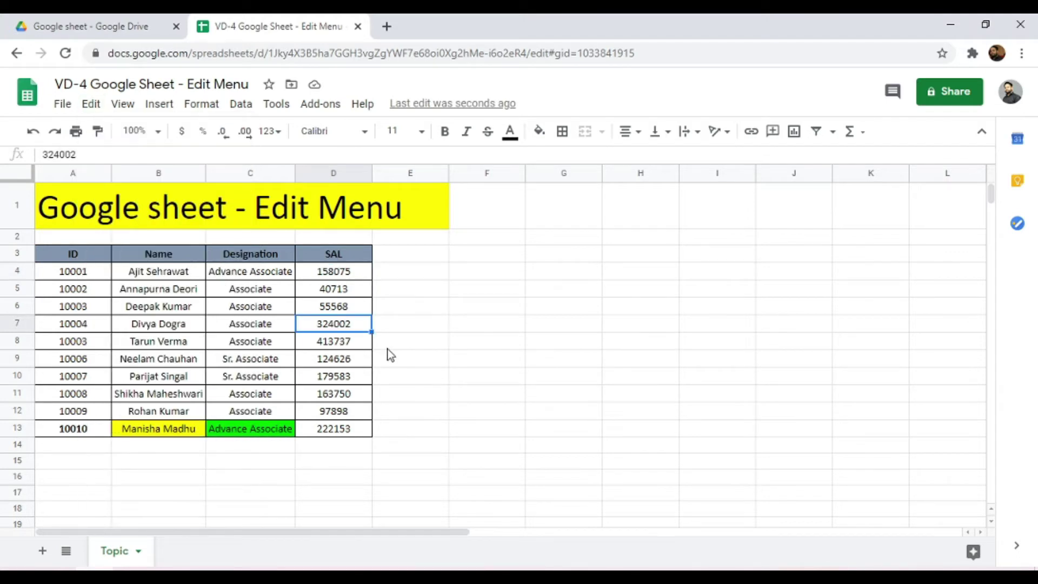
pyautogui.click(336, 257)
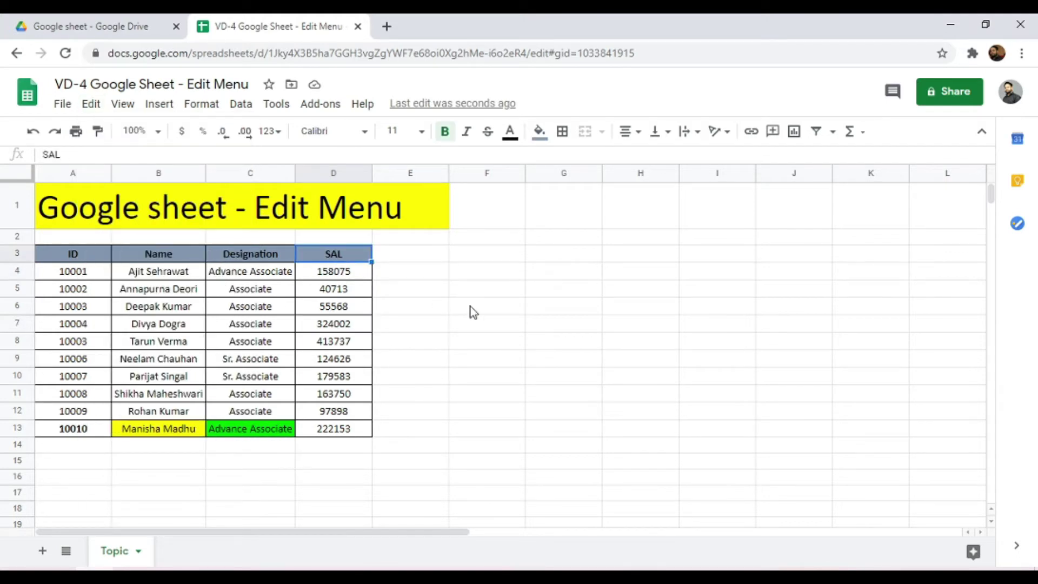
pyautogui.hotkey('ctrl', 'shift', 'Down')
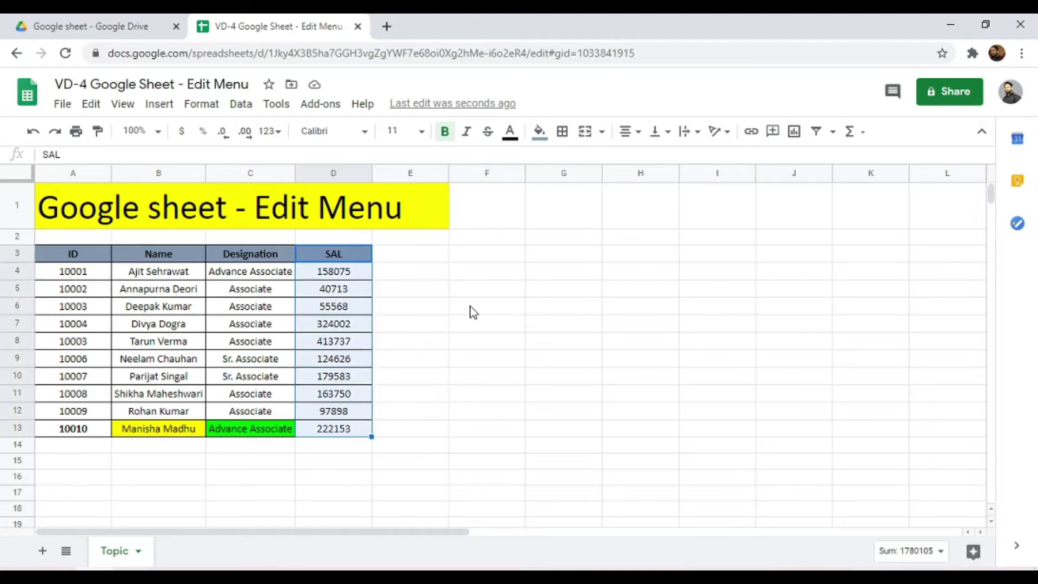
pyautogui.hotkey('ctrl', 'c')
pyautogui.click(487, 262)
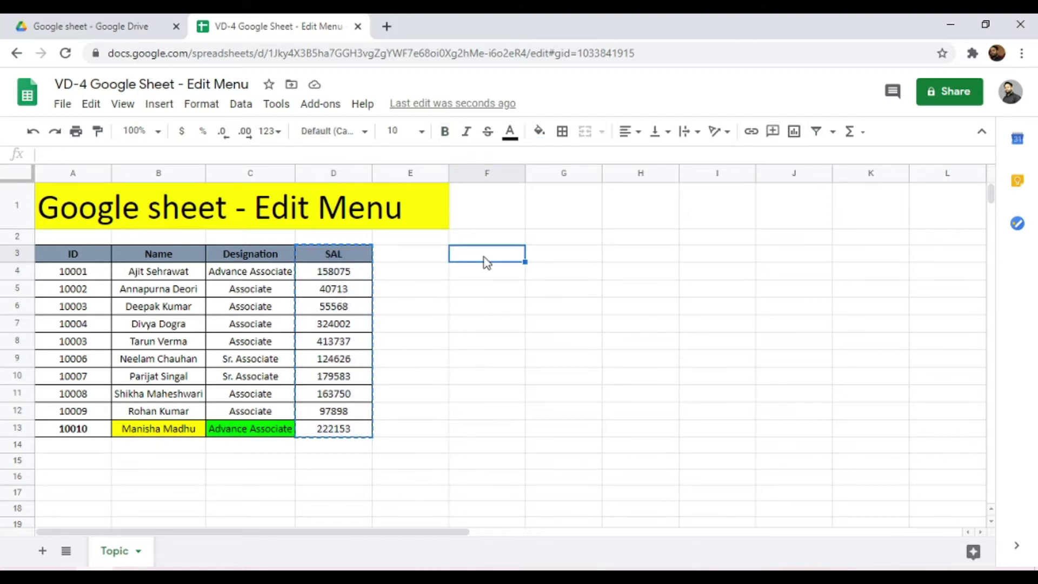
pyautogui.hotkey('ctrl', 'v')
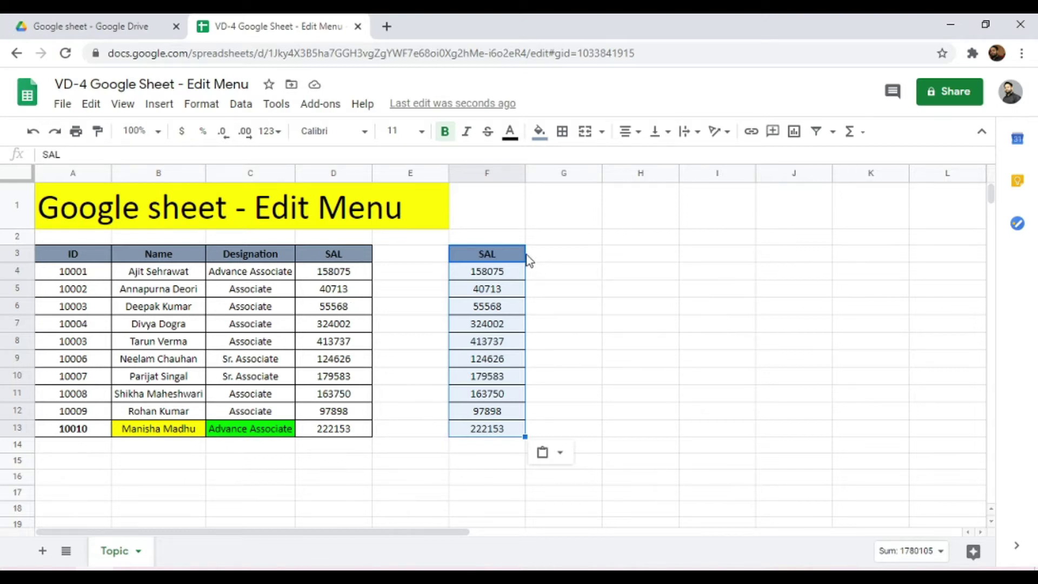
# - Move the original SAL column D3:D13 to cell H3 by cutting and pasting, and undo the move
pyautogui.click(345, 260)
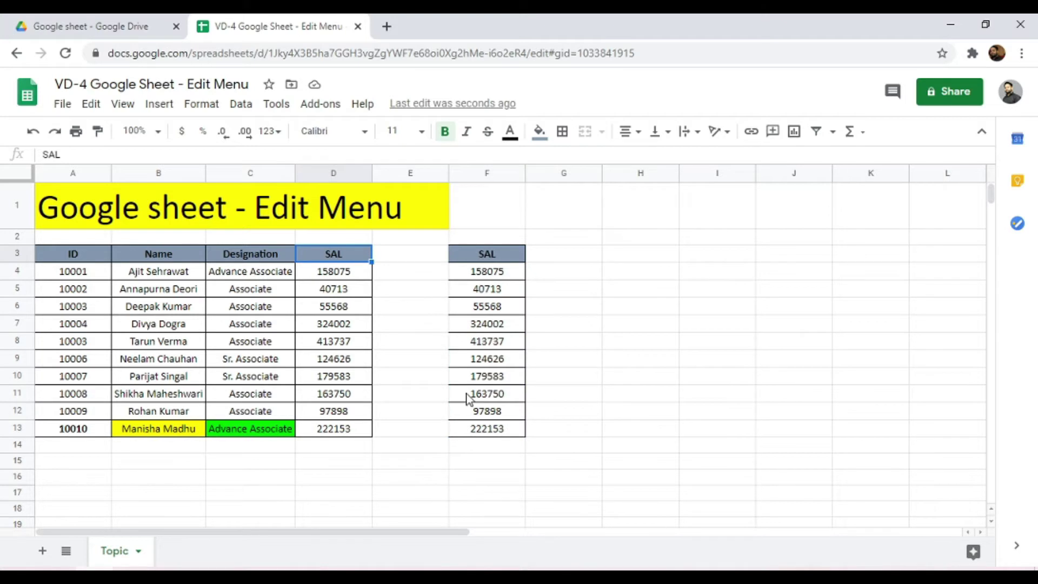
pyautogui.hotkey('ctrl', 'shift', 'Down')
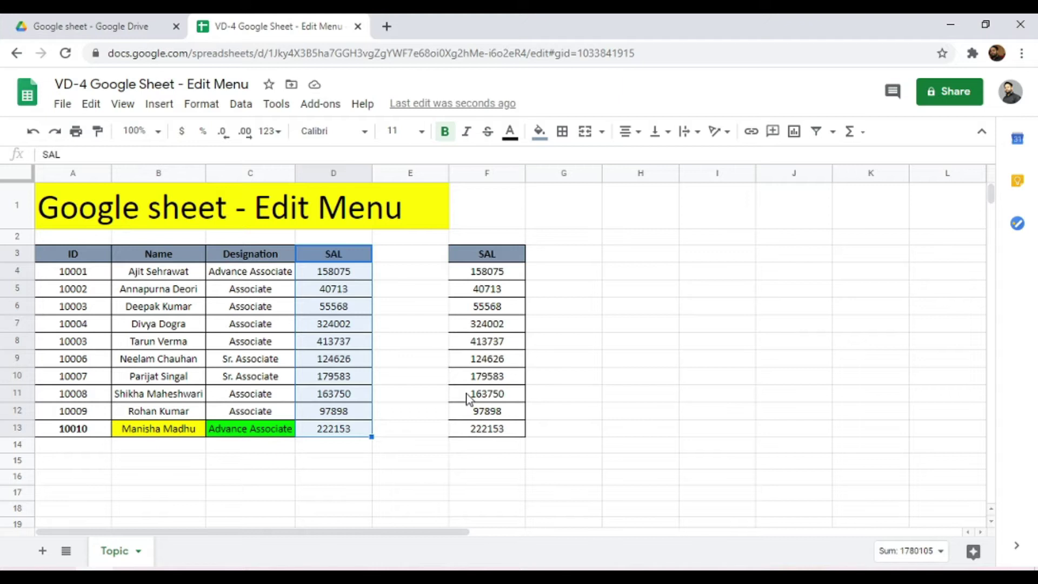
pyautogui.hotkey('ctrl', 'c')
pyautogui.press('Right')
pyautogui.press('Right')
pyautogui.press('Right')
pyautogui.press('Right')
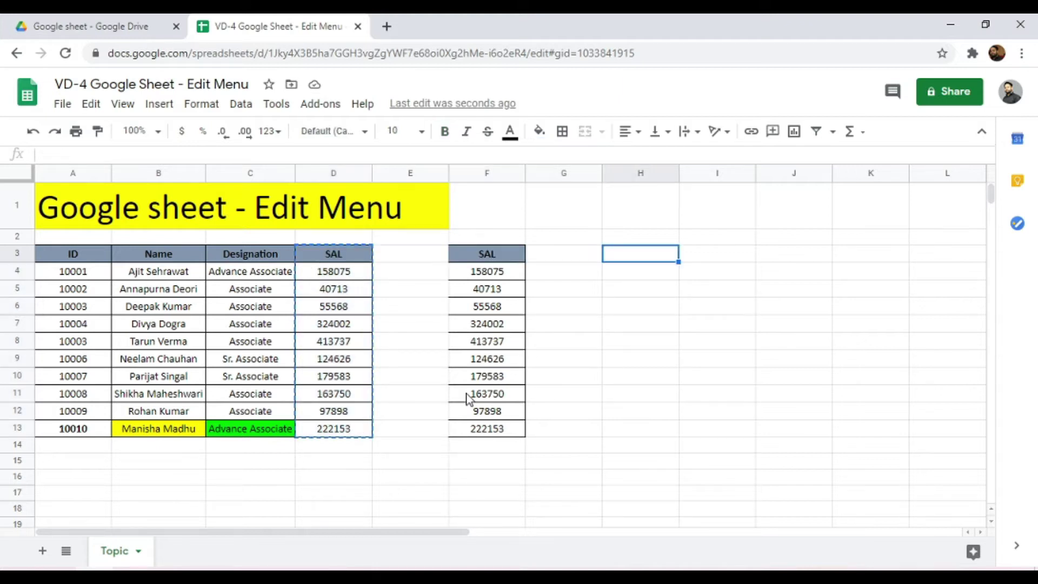
pyautogui.hotkey('ctrl', 'v')
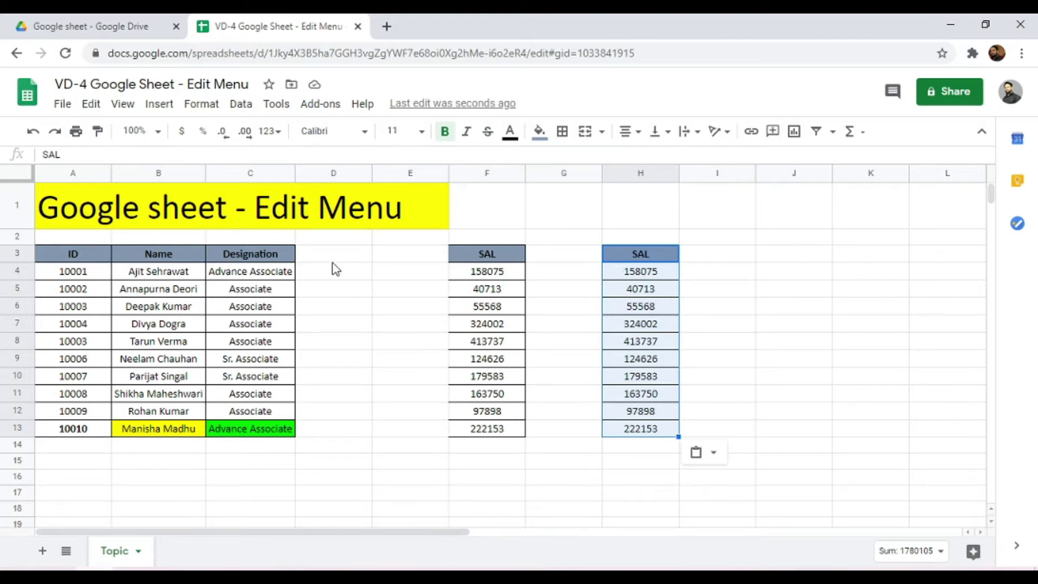
pyautogui.click(32, 132)
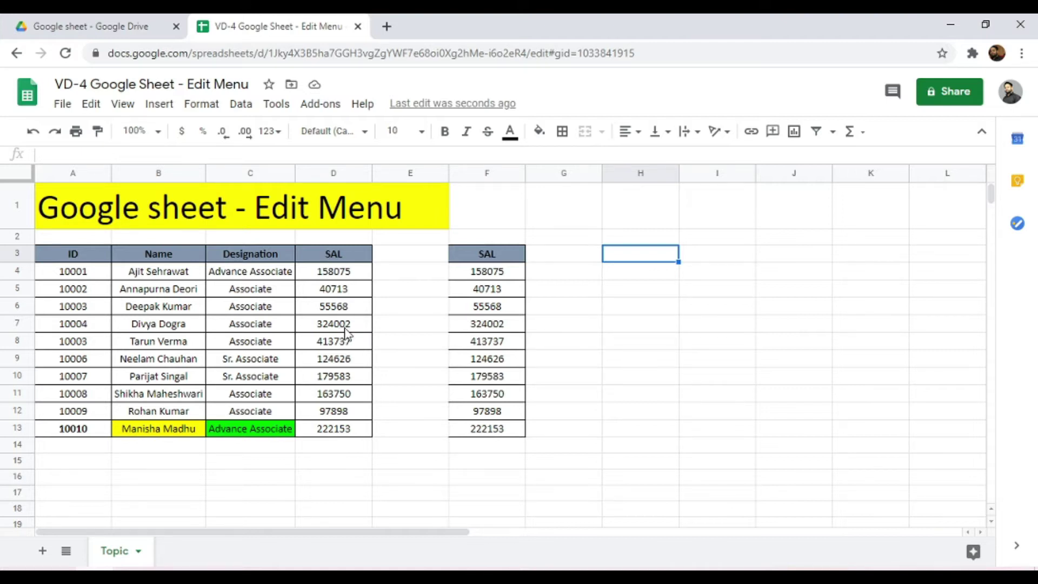
# - Examine the available Paste special options with the copied SAL header in F3 selected
pyautogui.click(508, 259)
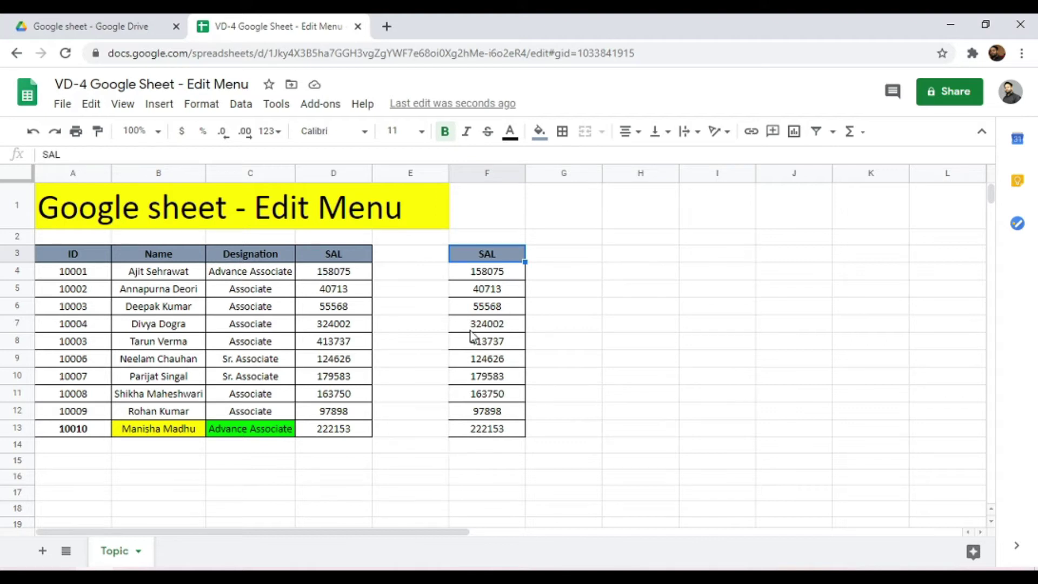
pyautogui.click(91, 103)
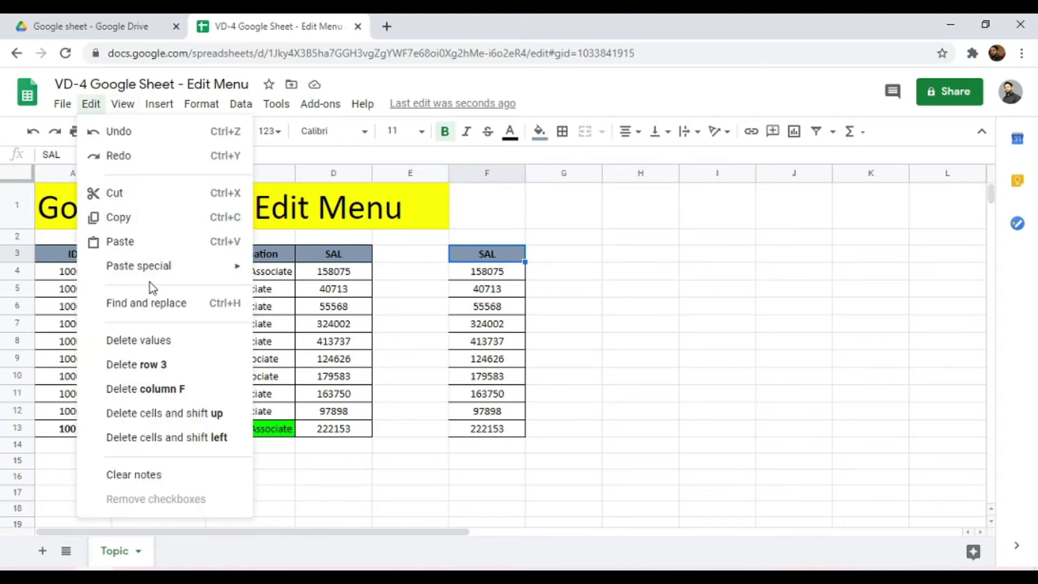
pyautogui.moveTo(144, 271)
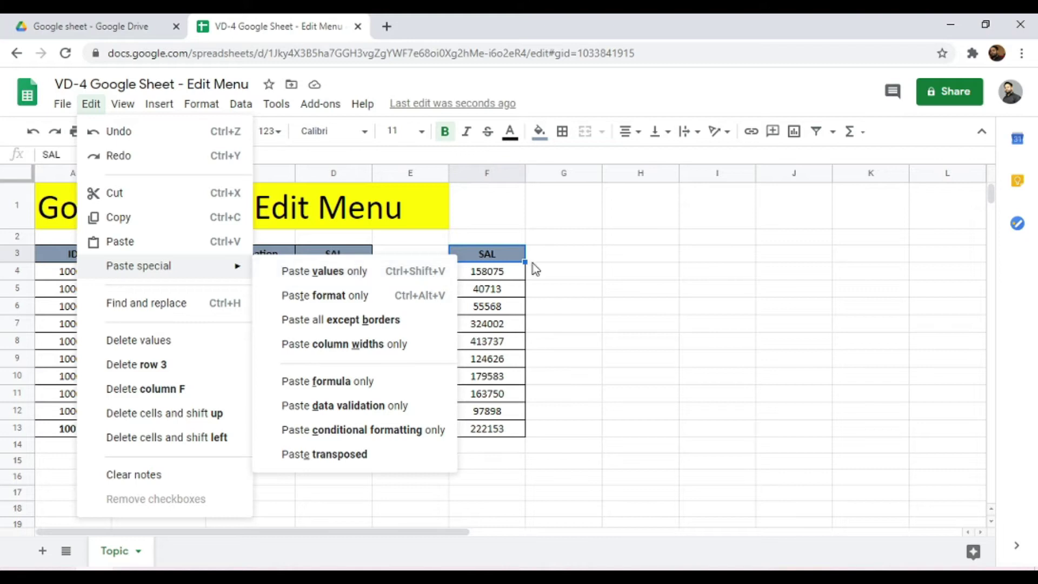
# - Enter the formula =F4+100 in cell G4, beside the first salary of the copied SAL column
pyautogui.click(551, 259)
pyautogui.press('Down')
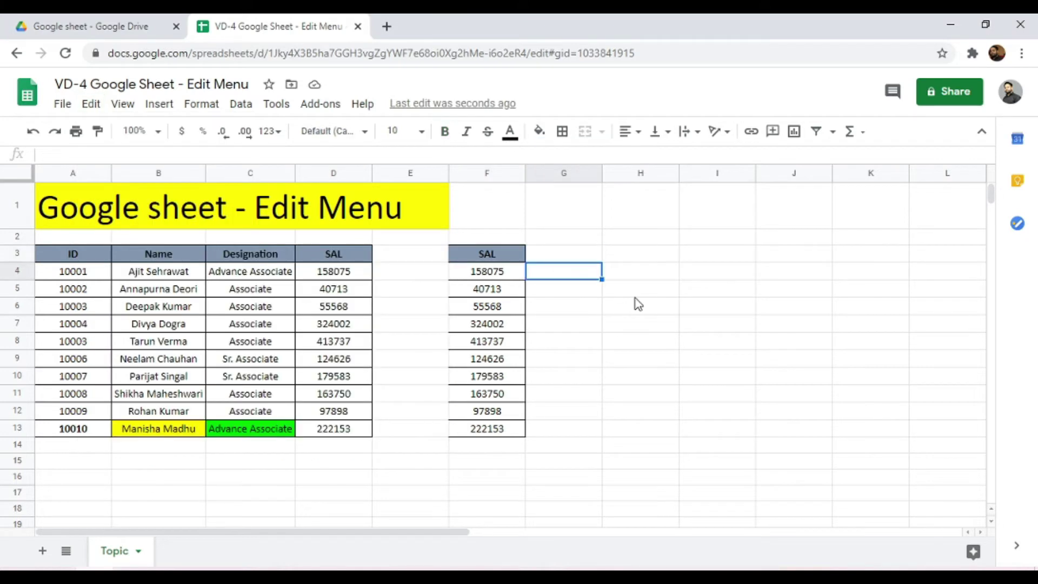
pyautogui.write('=')
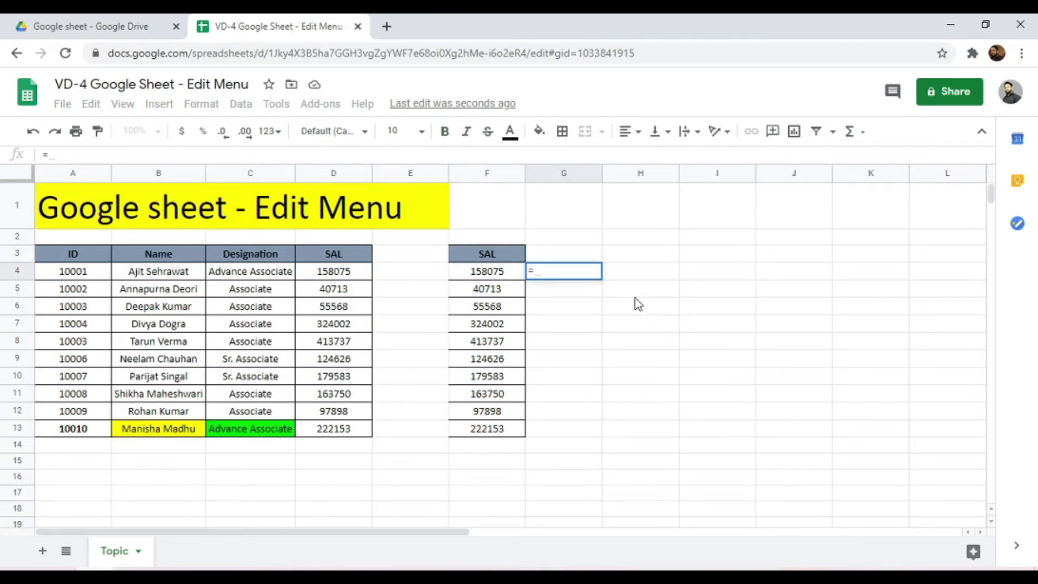
pyautogui.press('Left')
pyautogui.write('+100')
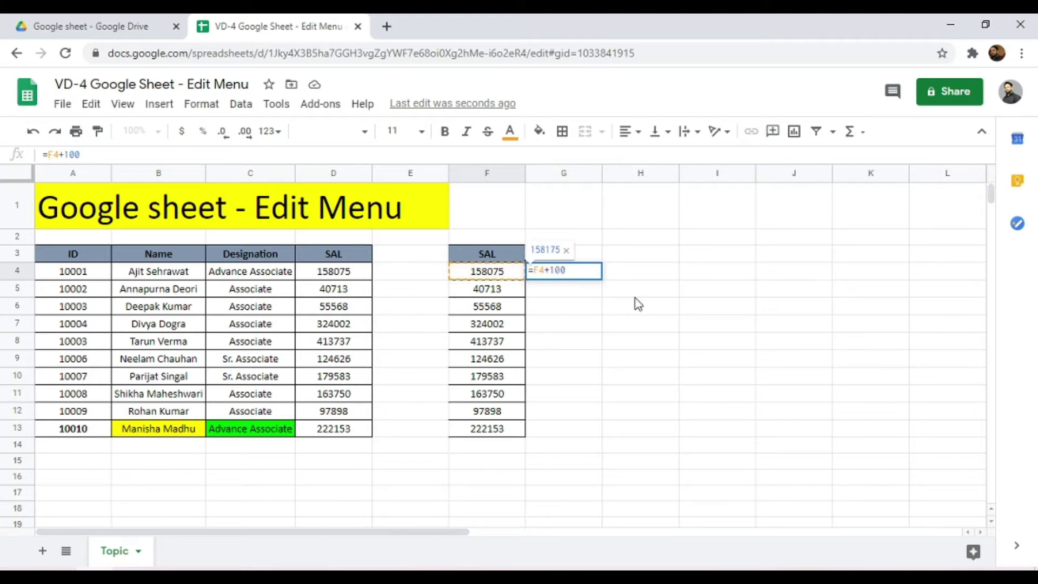
pyautogui.press('Return')
pyautogui.press('Left')
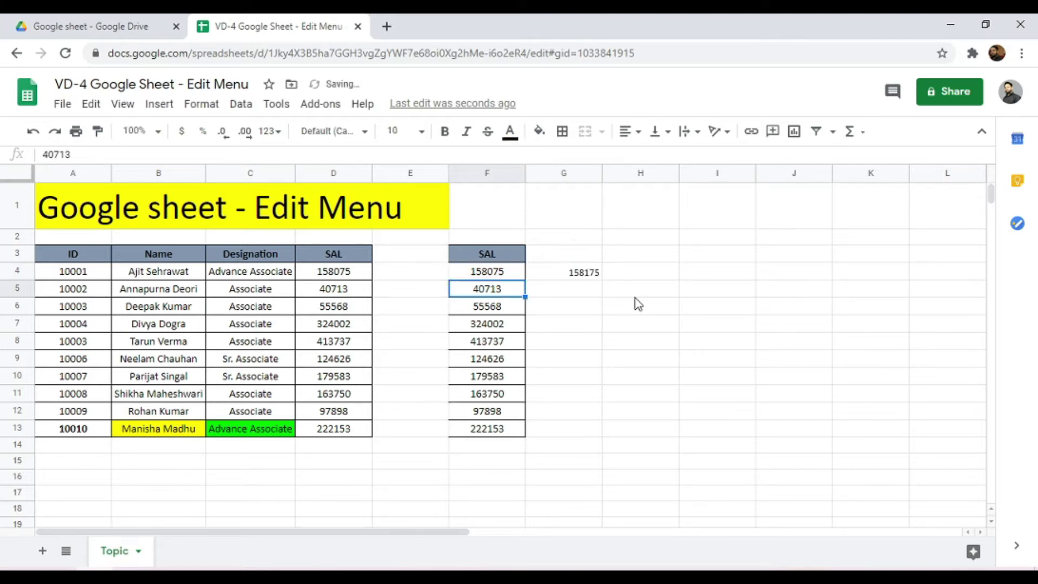
# - Fill the G4 formula down through G13, alongside every salary in the copied SAL column
pyautogui.hotkey('ctrl', 'Down')
pyautogui.press('Right')
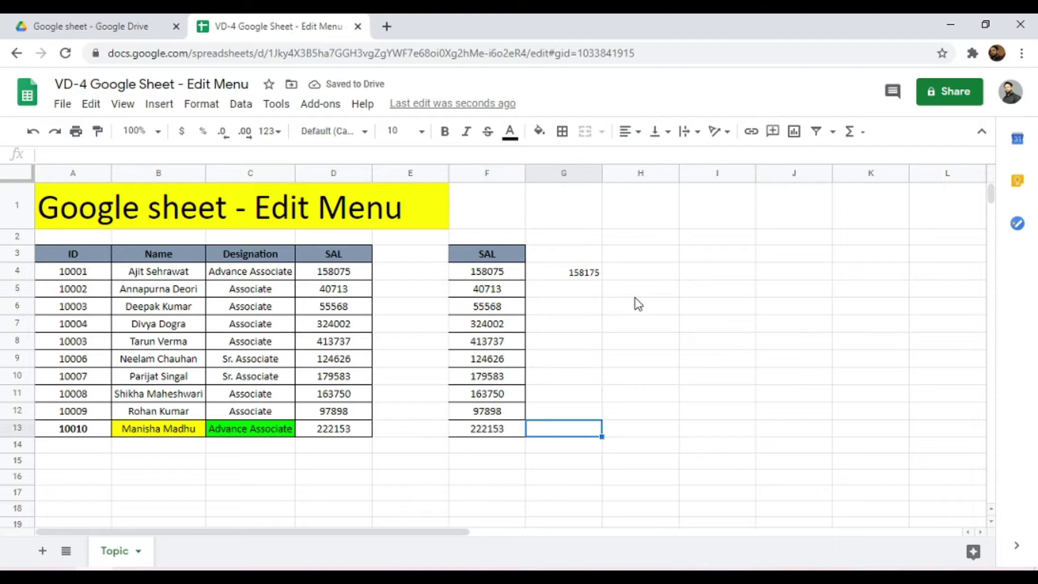
pyautogui.hotkey('ctrl', 'shift', 'Up')
pyautogui.hotkey('ctrl', 'd')
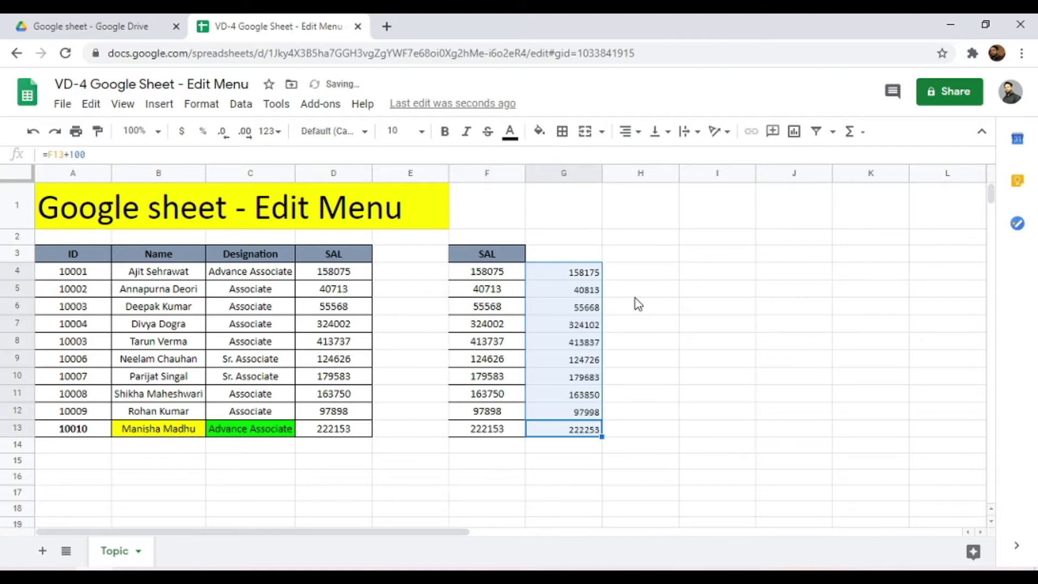
# - Examine the filled formulas cell by cell in column G, starting from G4
pyautogui.click(578, 279)
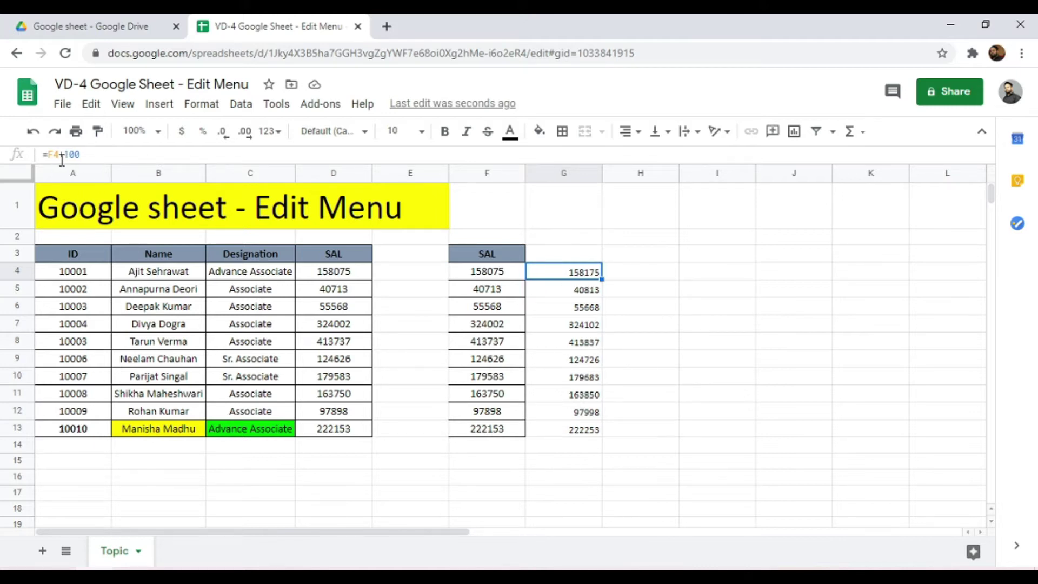
pyautogui.press('Down')
pyautogui.press('Down')
pyautogui.press('Down')
pyautogui.press('Down')
pyautogui.press('Down')
pyautogui.press('Down')
pyautogui.press('Down')
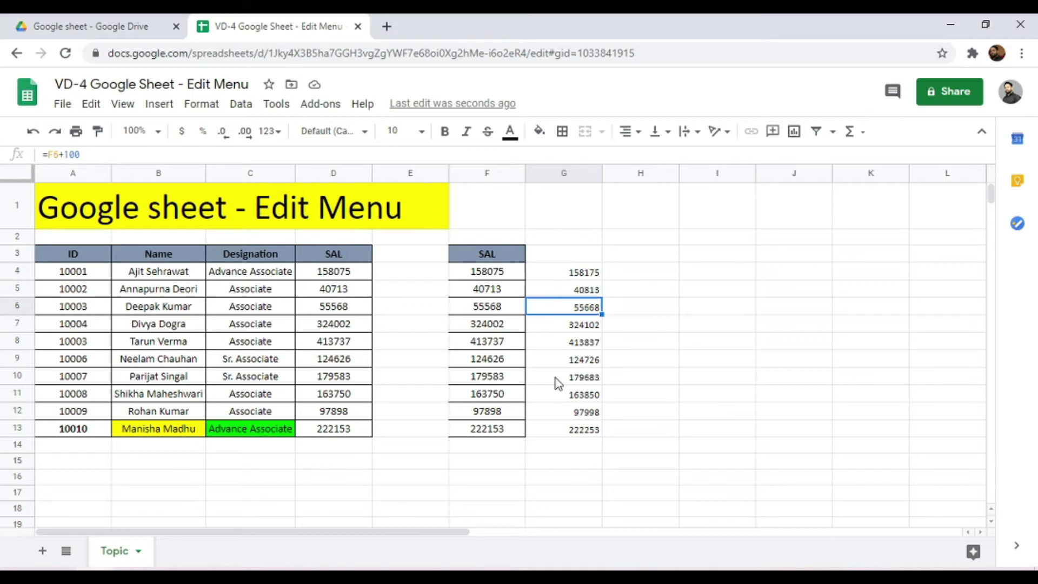
pyautogui.hotkey('ctrl', 'Up')
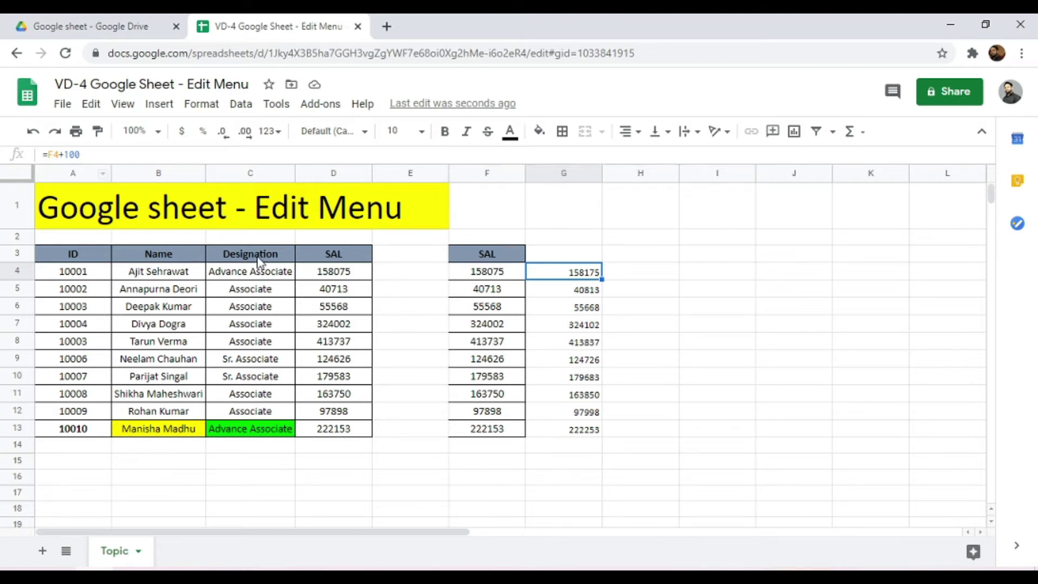
# - Copy G4:G13 and paste it over itself as values only, replacing the formulas with plain numbers
pyautogui.hotkey('ctrl', 'shift', 'Down')
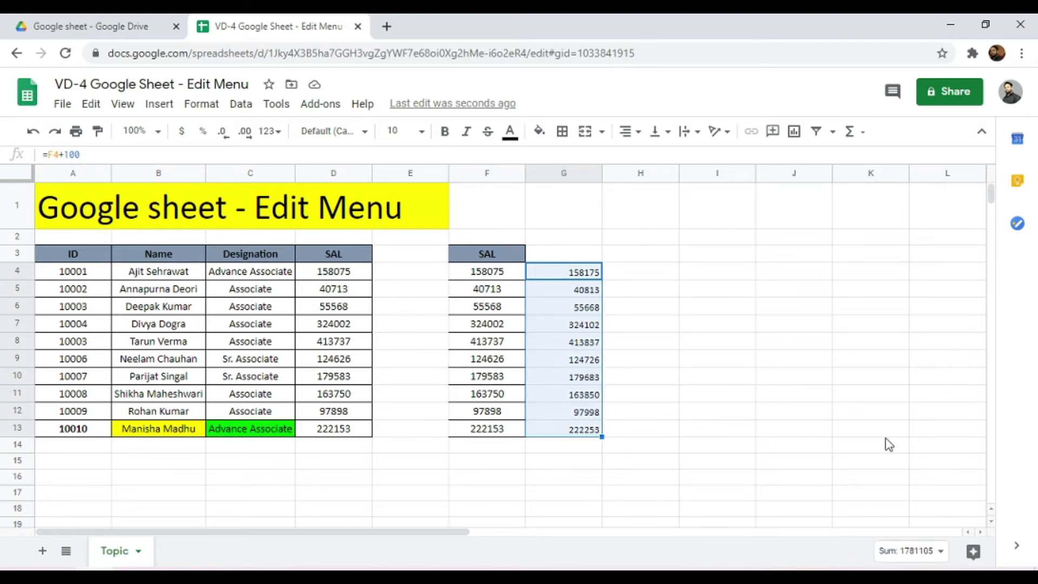
pyautogui.hotkey('ctrl', 'c')
pyautogui.click(713, 292)
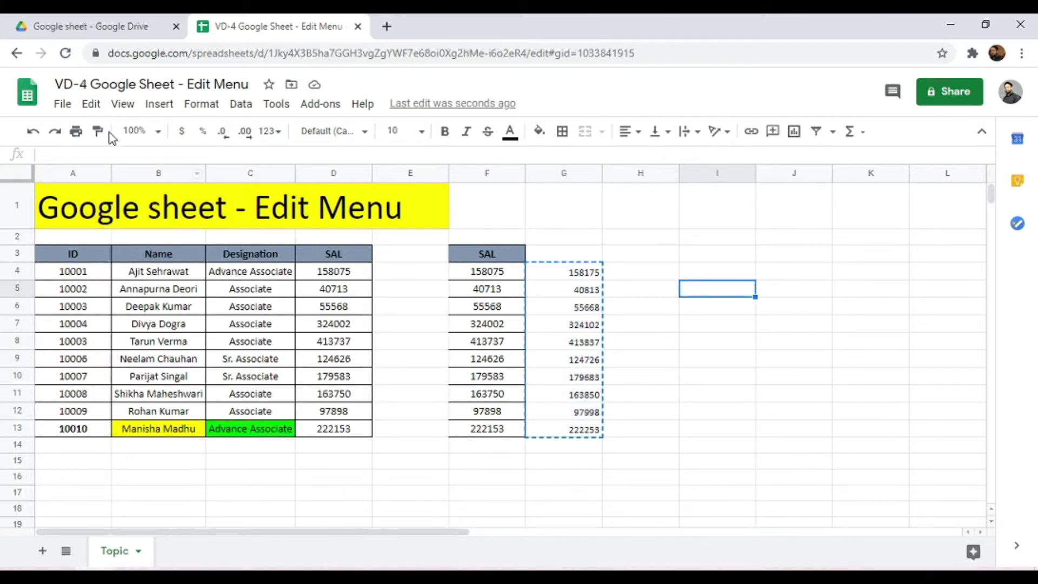
pyautogui.click(96, 108)
pyautogui.moveTo(146, 265)
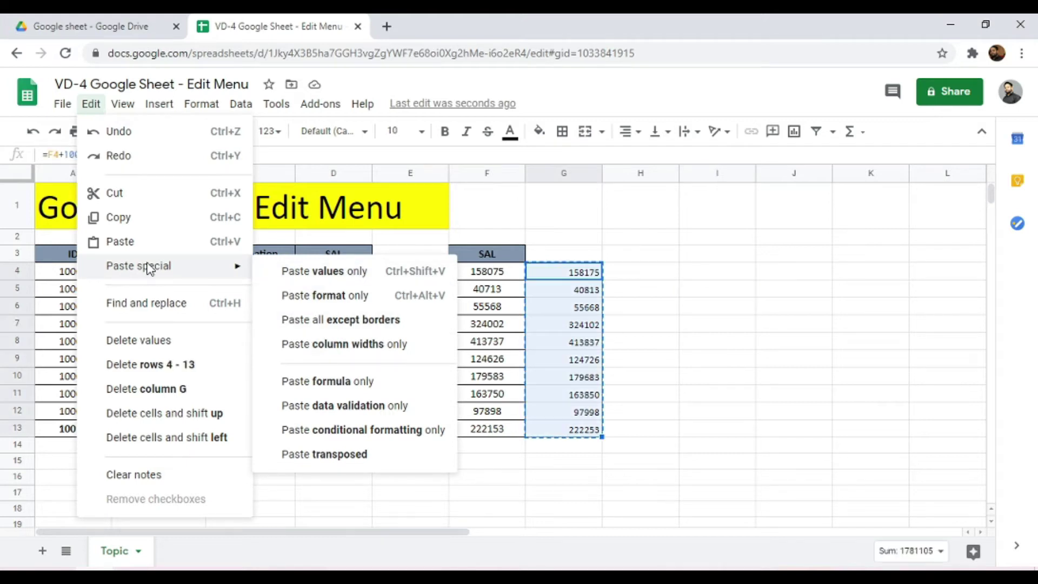
pyautogui.press('Escape')
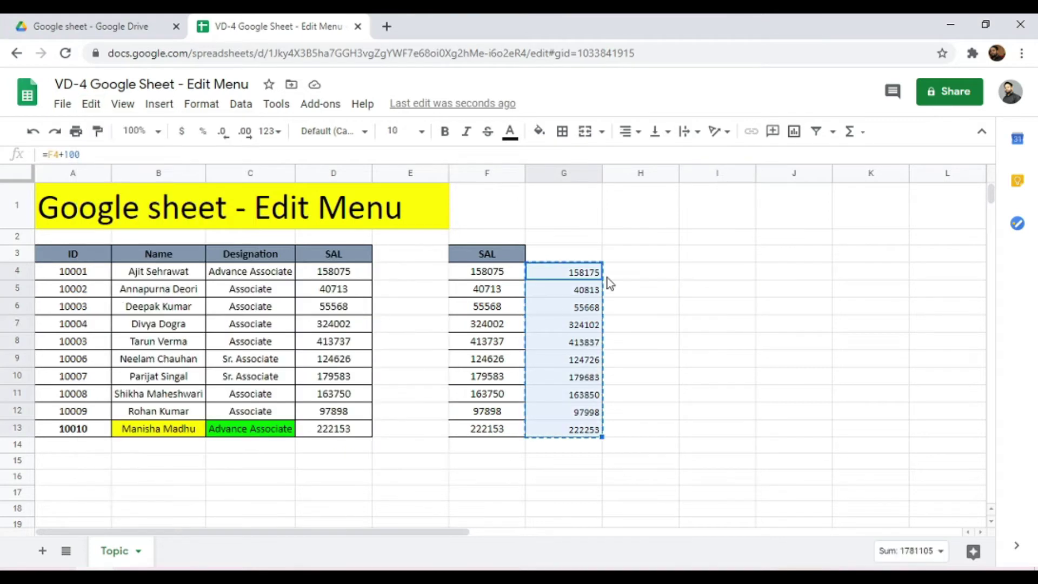
pyautogui.rightClick(578, 274)
pyautogui.moveTo(672, 202)
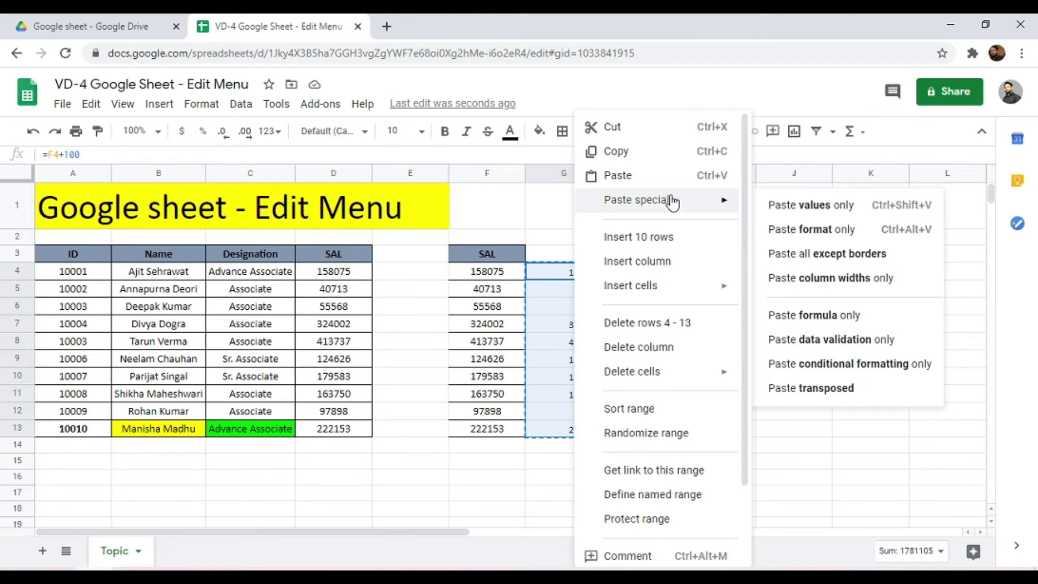
pyautogui.click(835, 212)
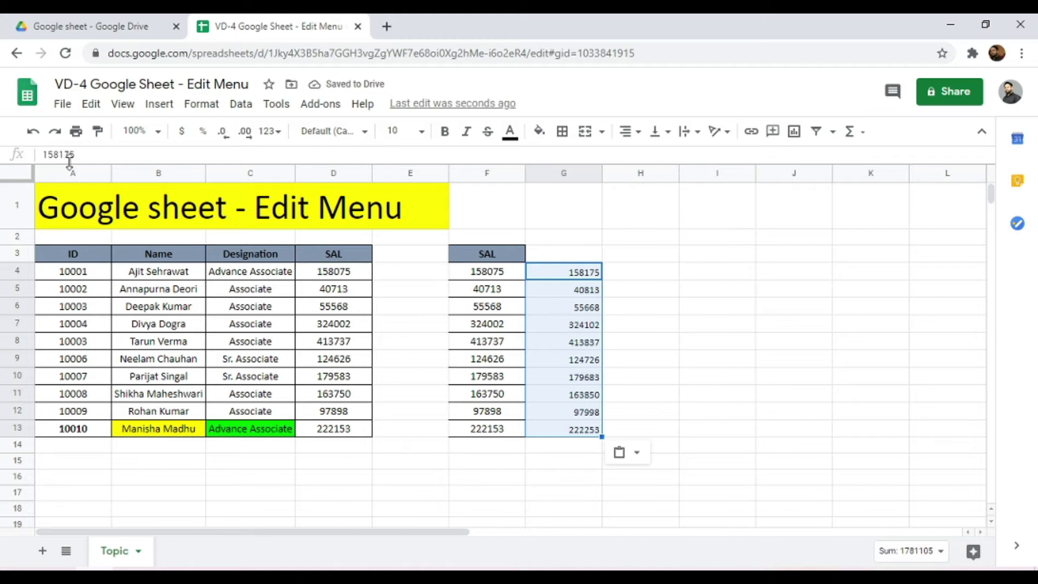
pyautogui.click(576, 273)
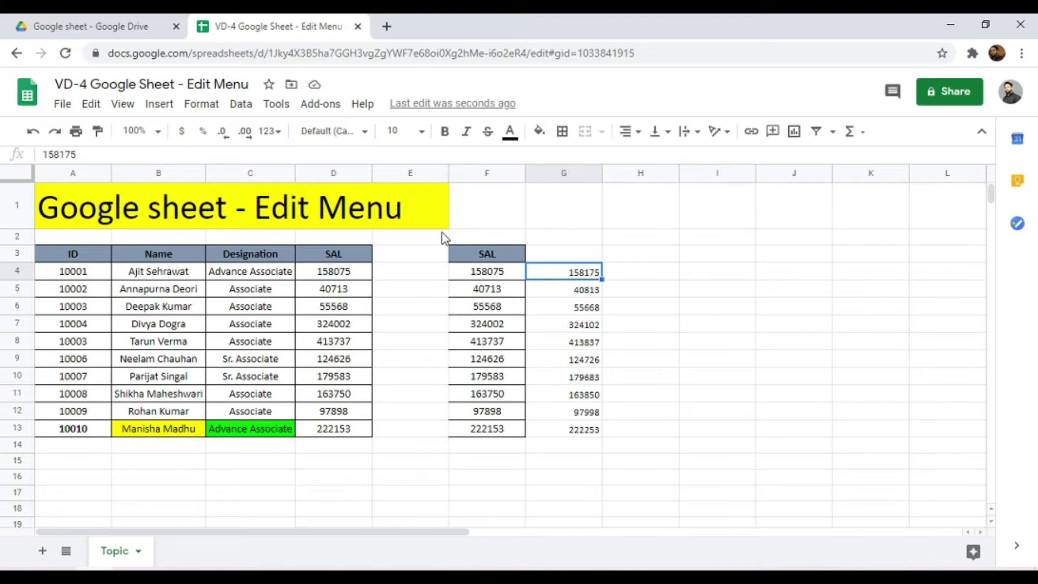
# - Copy the original SAL column D3:D13 and paste only its format starting at cell I3
pyautogui.click(90, 104)
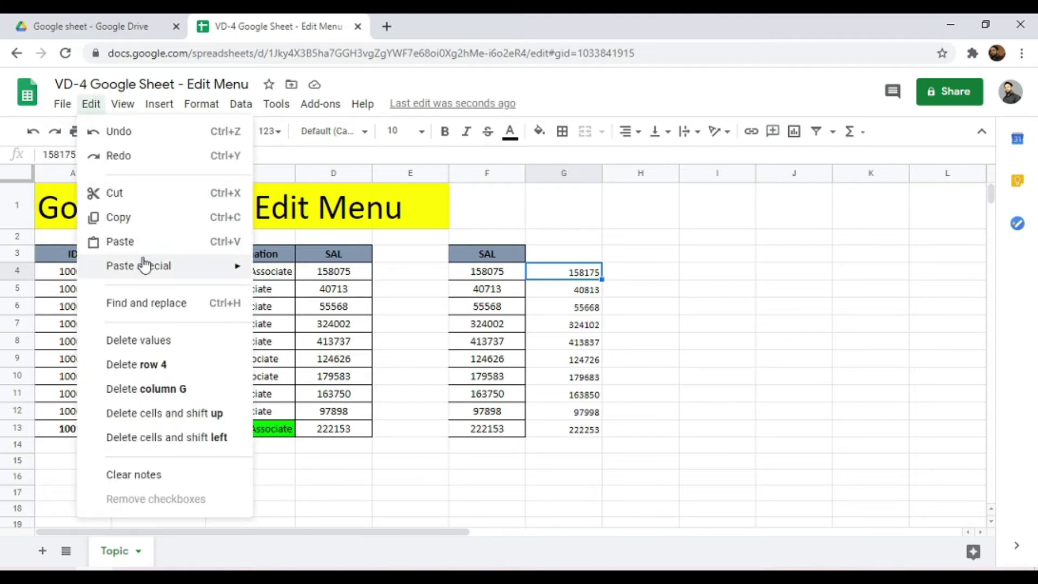
pyautogui.moveTo(144, 265)
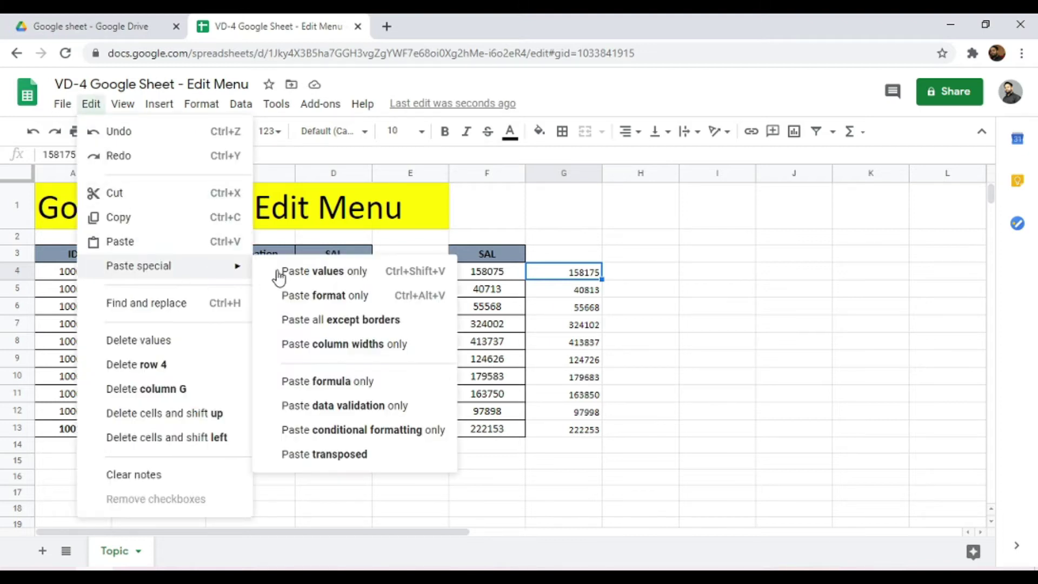
pyautogui.click(342, 307)
pyautogui.click(345, 259)
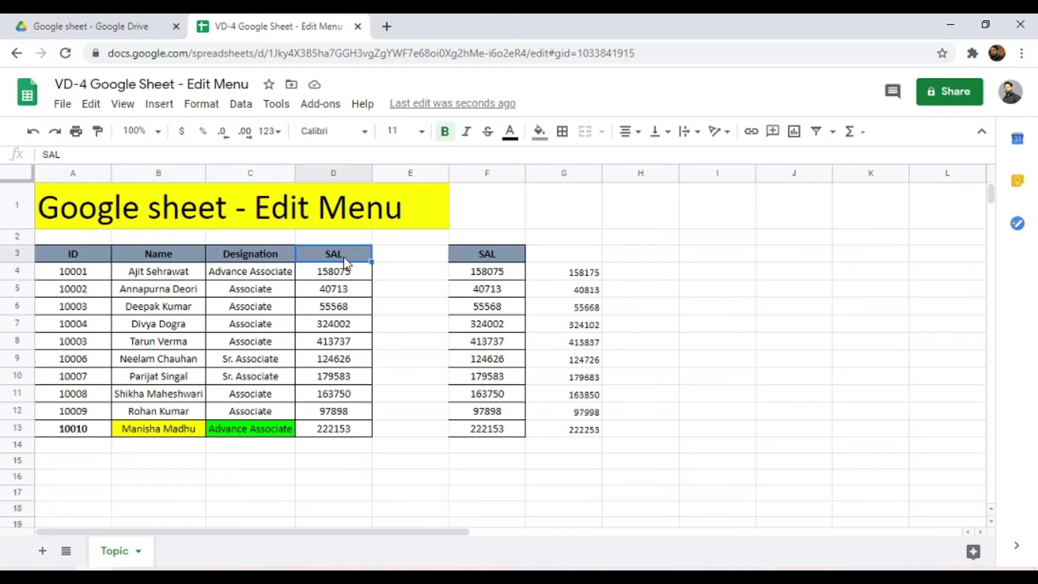
pyautogui.hotkey('ctrl', 'shift', 'Down')
pyautogui.hotkey('ctrl', 'c')
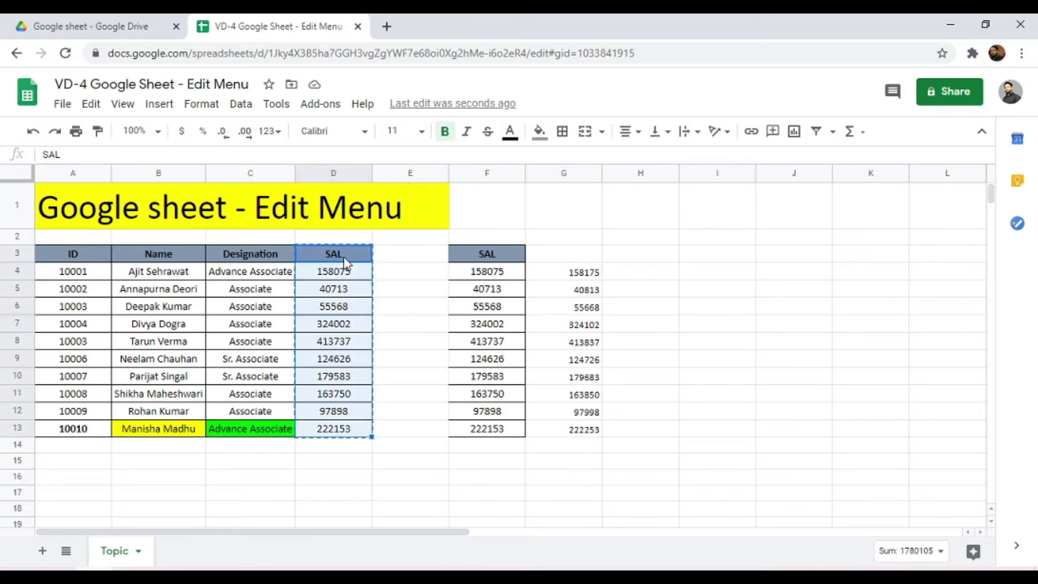
pyautogui.click(709, 259)
pyautogui.rightClick(710, 258)
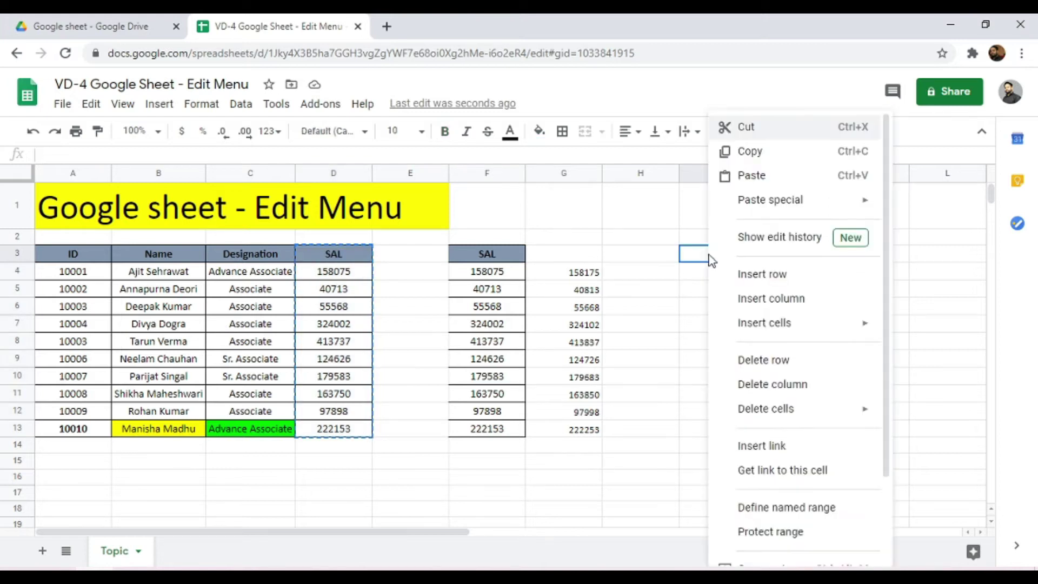
pyautogui.moveTo(779, 201)
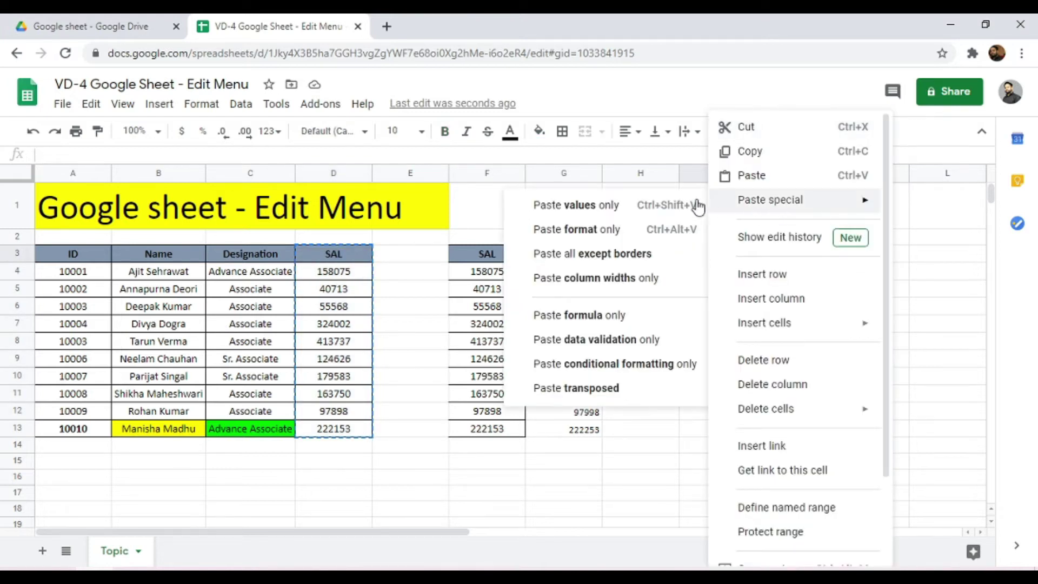
pyautogui.click(627, 238)
pyautogui.click(773, 292)
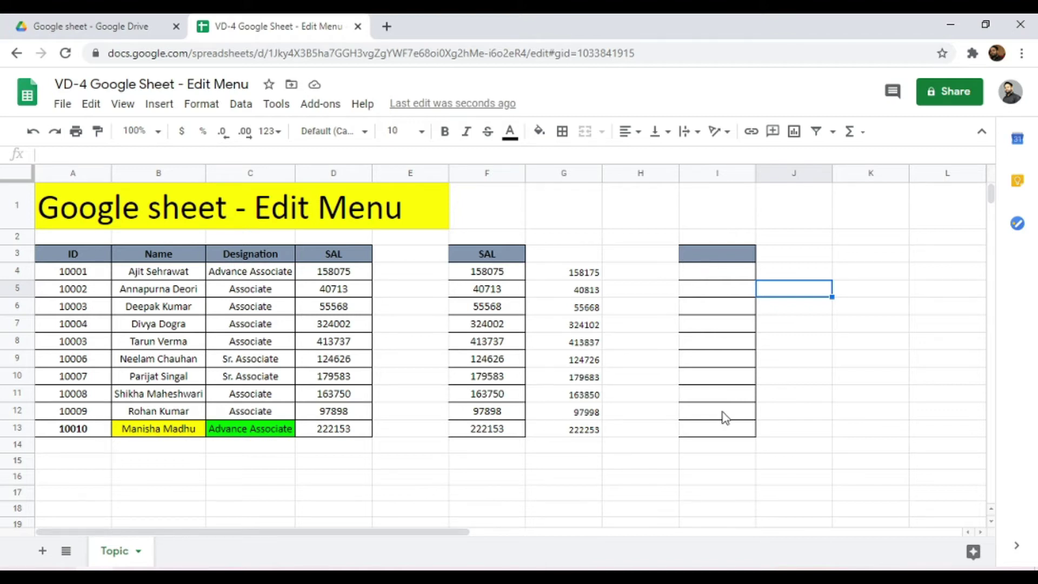
# - Examine the Paste special options with the SAL header F3 and the original SAL column D3:D13 selected in turn
pyautogui.click(123, 103)
pyautogui.click(453, 260)
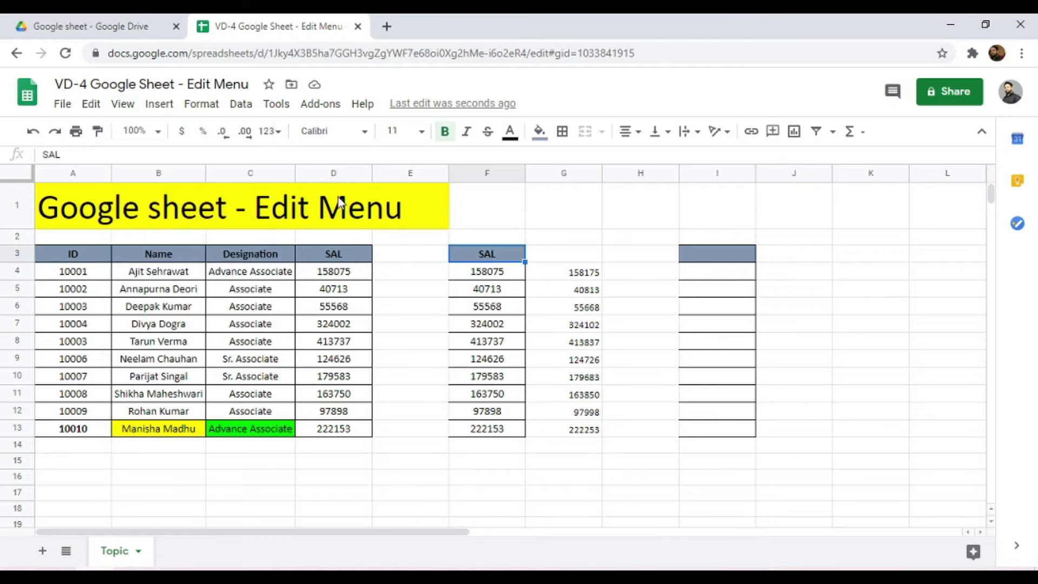
pyautogui.click(94, 105)
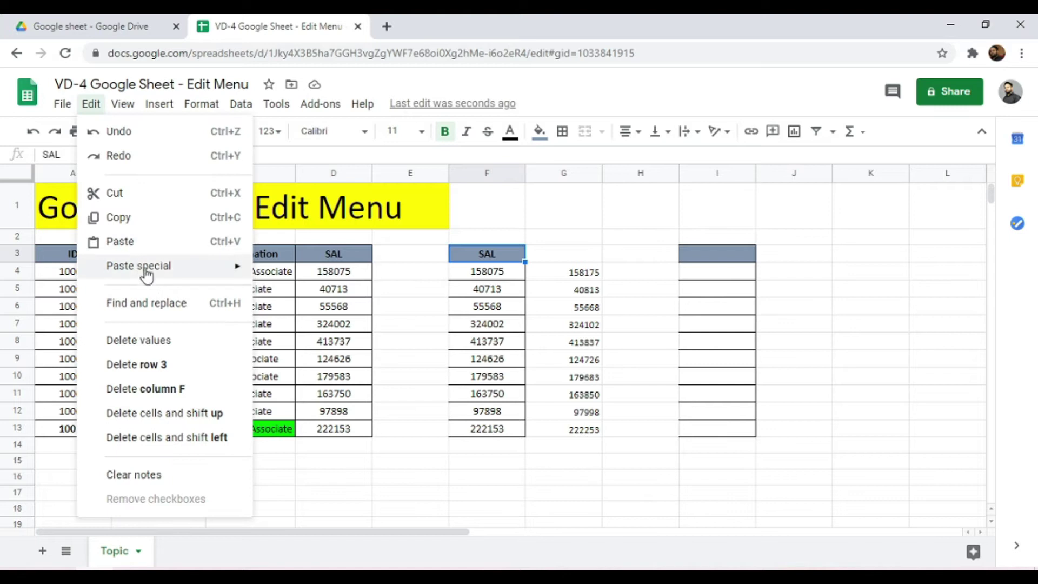
pyautogui.moveTo(151, 276)
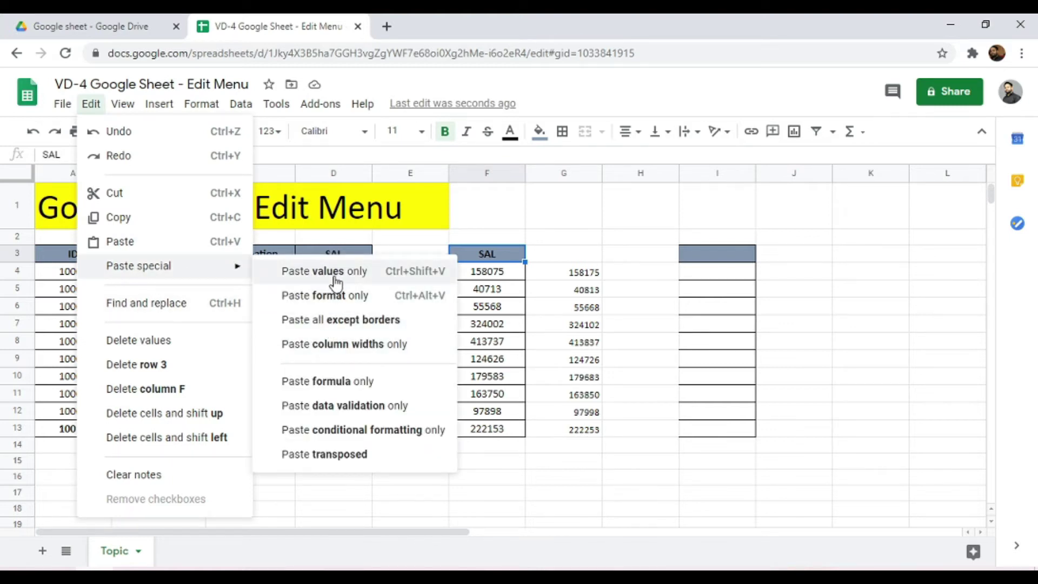
pyautogui.click(340, 455)
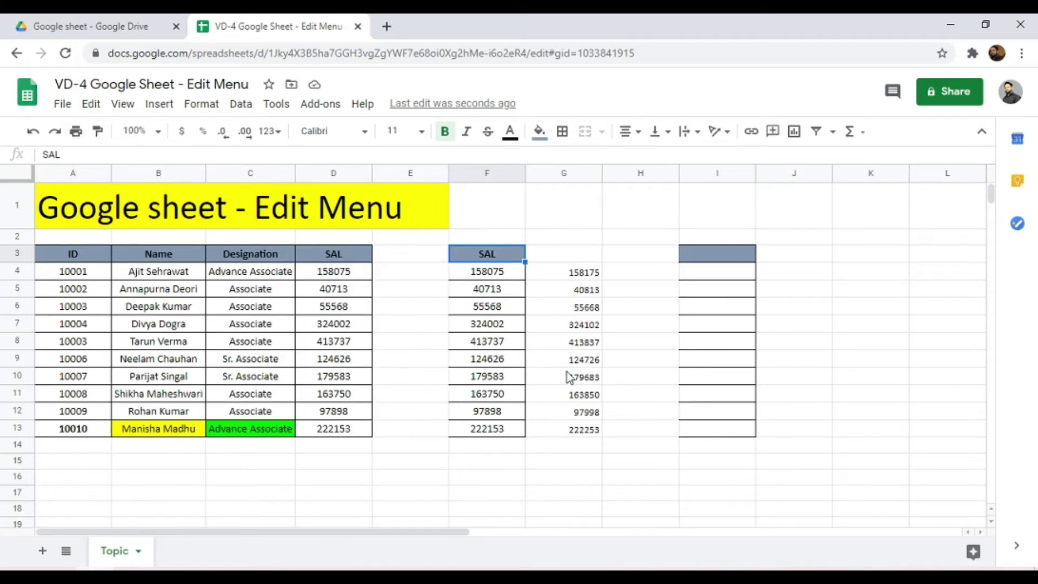
pyautogui.click(577, 276)
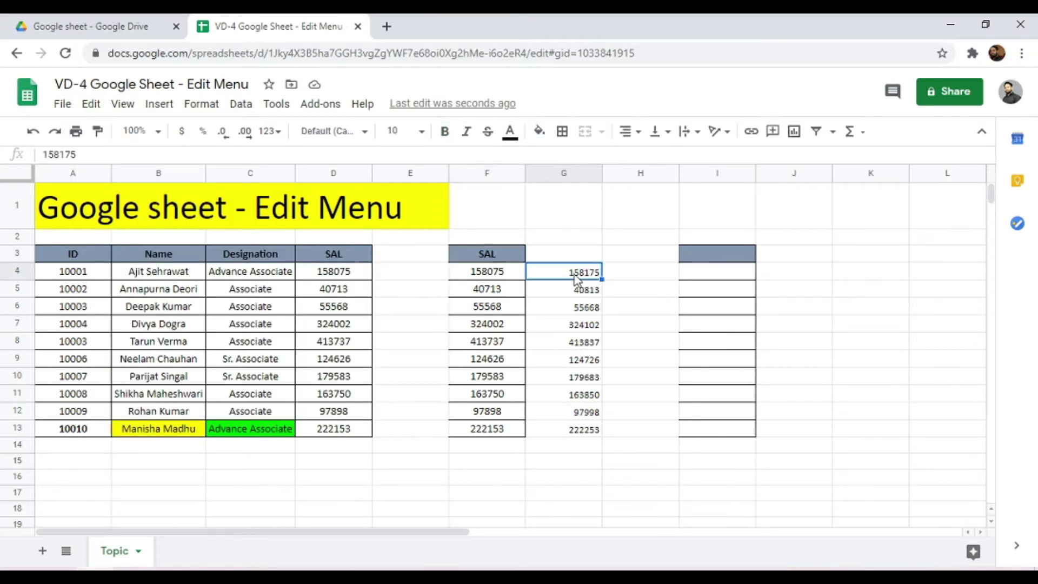
pyautogui.hotkey('ctrl', 'shift', 'Down')
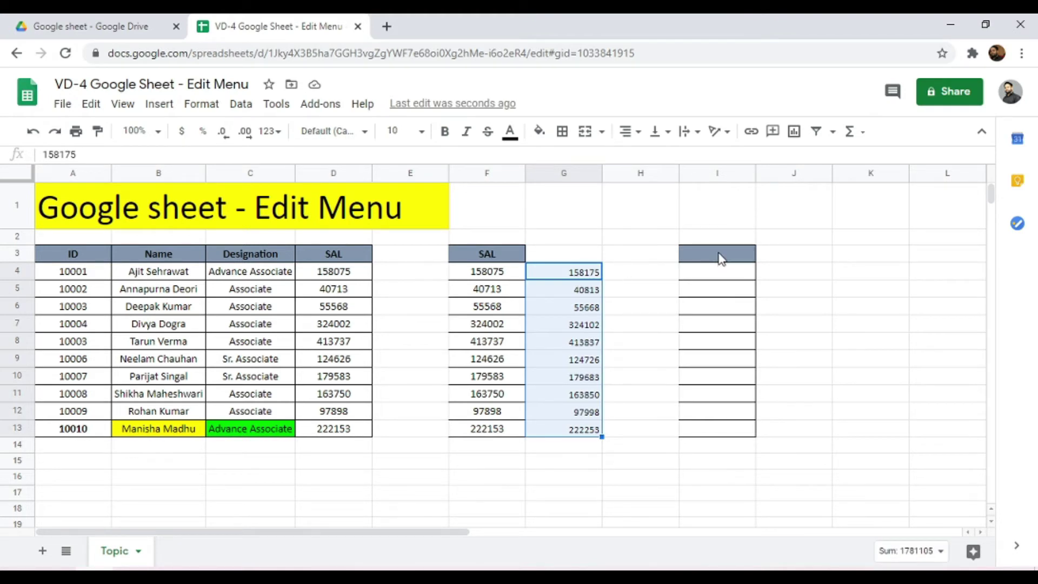
pyautogui.moveTo(336, 254); pyautogui.dragTo(336, 431)
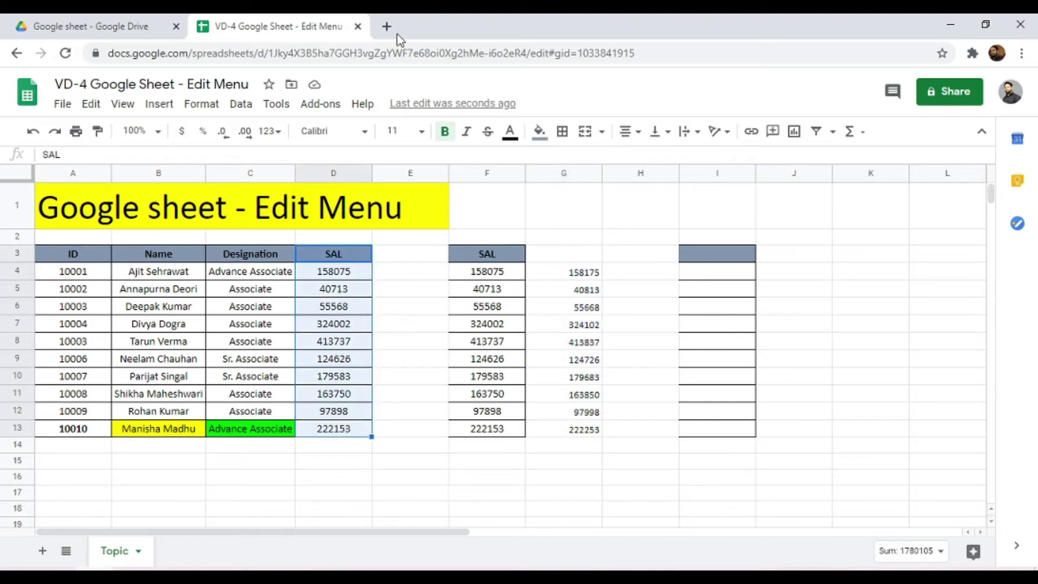
pyautogui.click(91, 104)
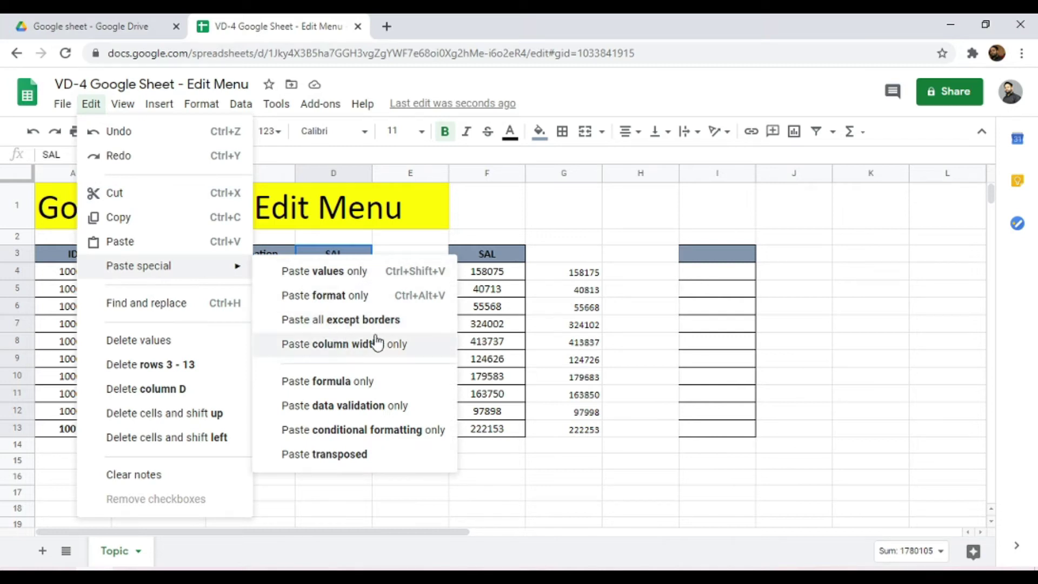
pyautogui.click(394, 331)
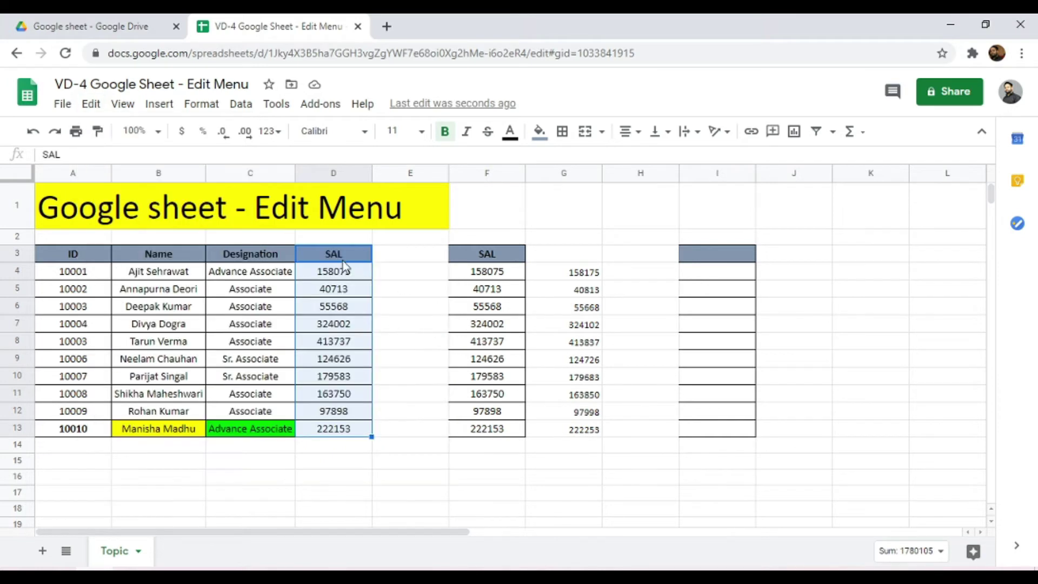
# - Copy the original SAL column D3:D13 and paste everything except its borders starting at cell J3
pyautogui.click(358, 252)
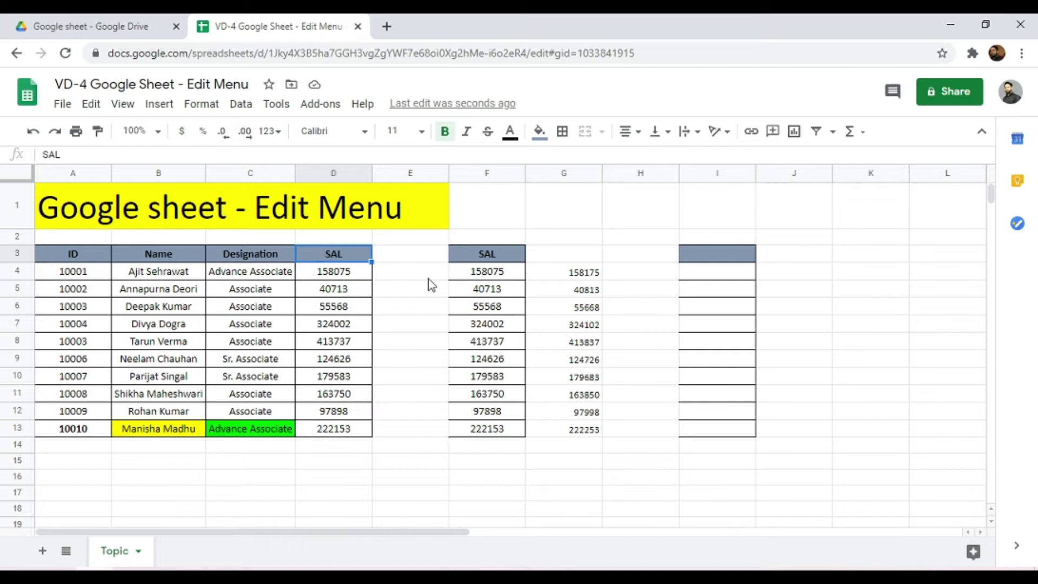
pyautogui.hotkey('ctrl', 'shift', 'Down')
pyautogui.hotkey('ctrl', 'c')
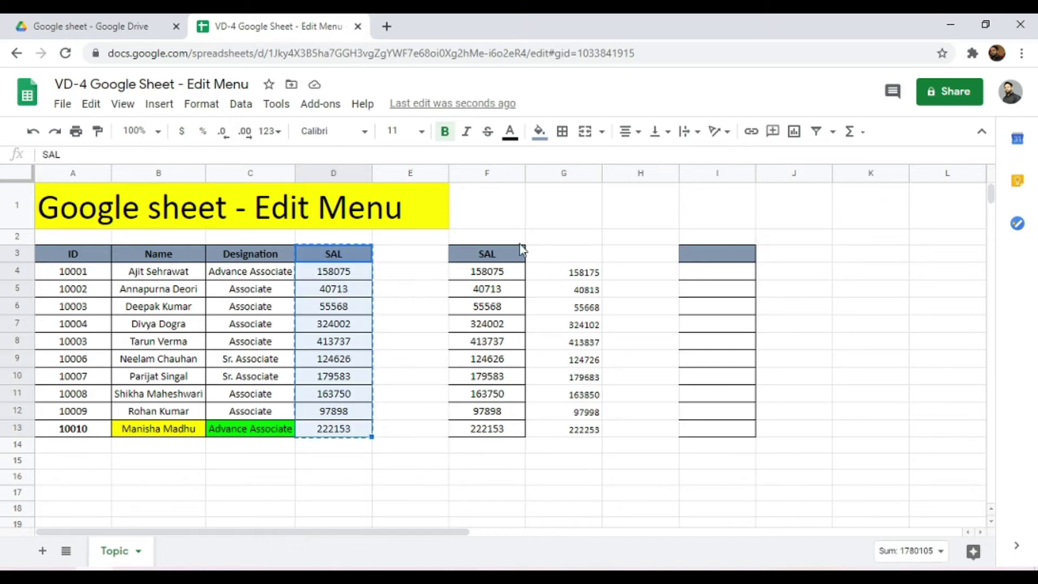
pyautogui.rightClick(804, 257)
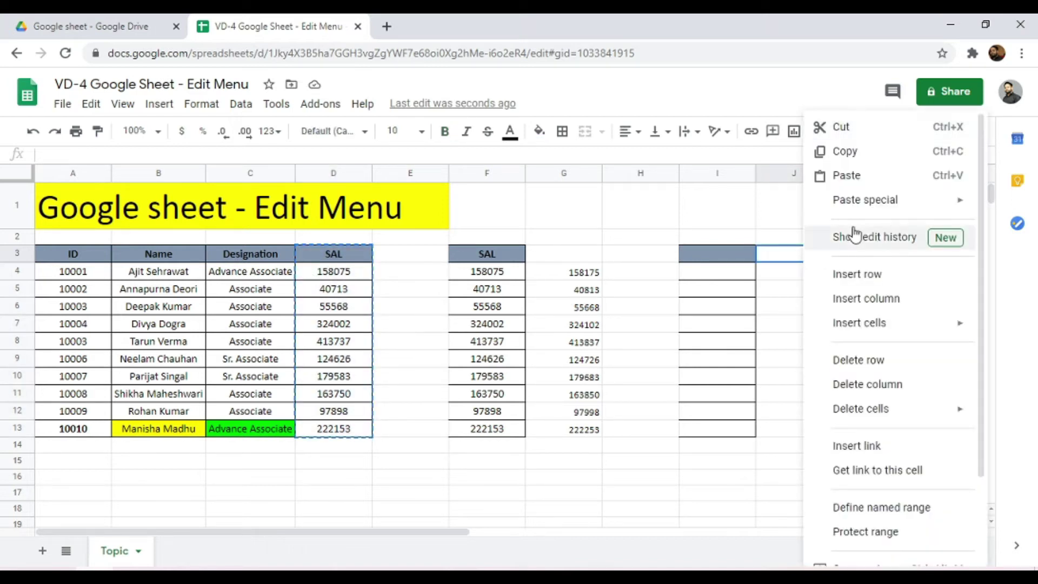
pyautogui.moveTo(862, 204)
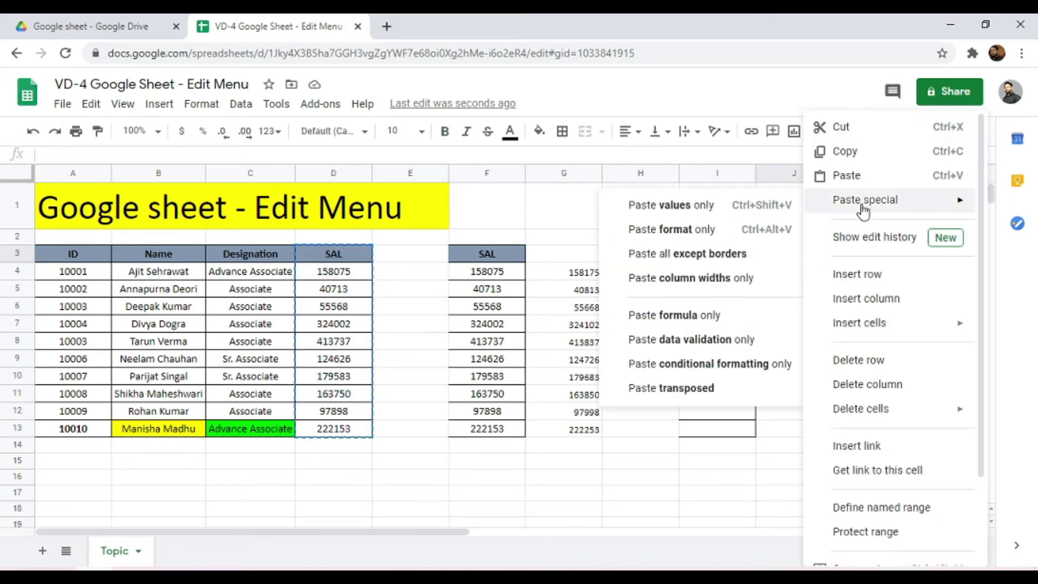
pyautogui.click(741, 261)
pyautogui.click(857, 359)
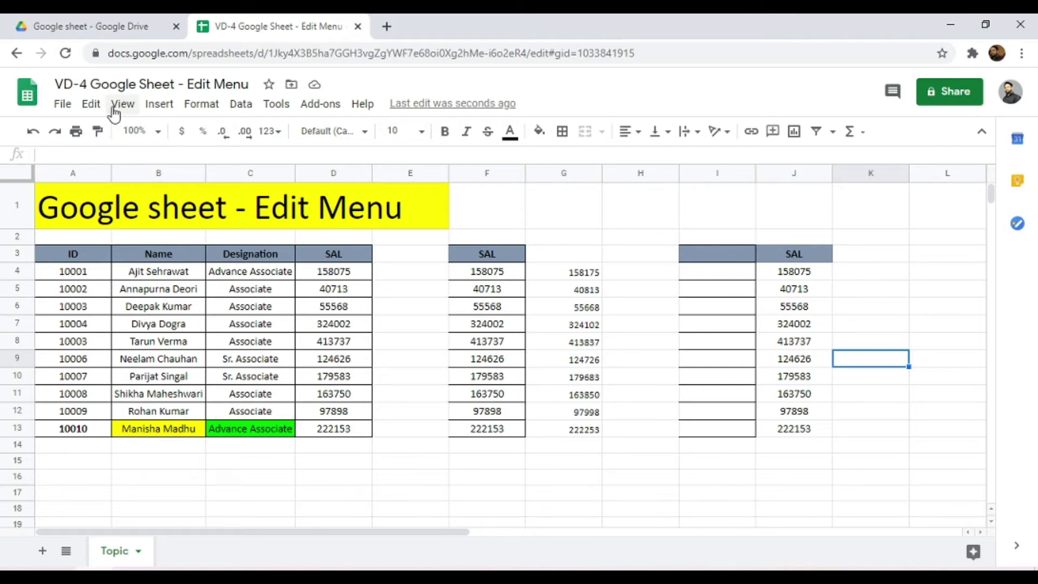
# - Widen column A, the ID column, to about twice its width
pyautogui.click(90, 104)
pyautogui.moveTo(227, 265)
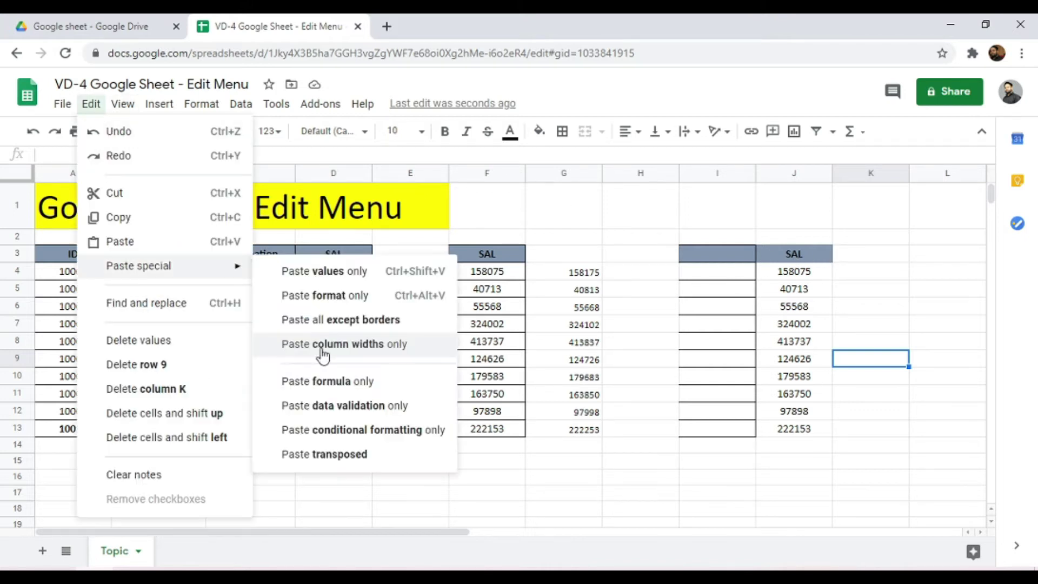
pyautogui.click(413, 356)
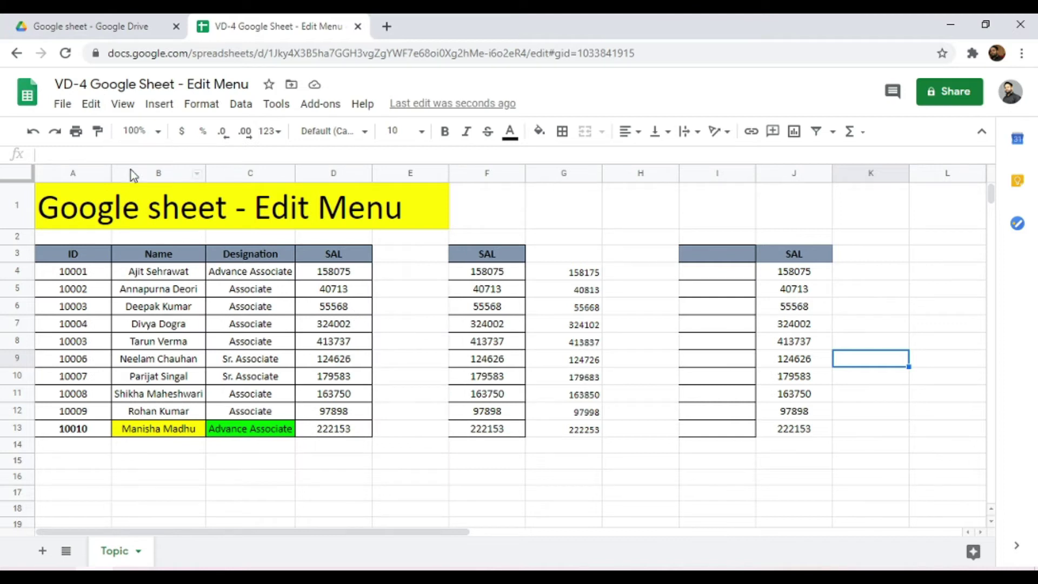
pyautogui.moveTo(110, 172); pyautogui.dragTo(198, 172)
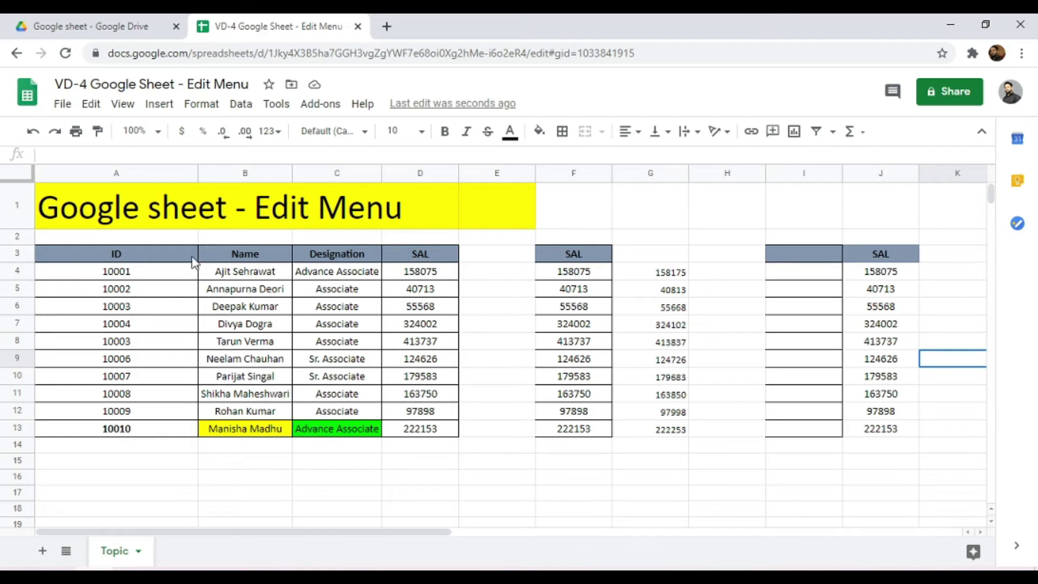
# - Copy the ID column A3:A13 and paste only its column width onto B3:D13
pyautogui.click(138, 262)
pyautogui.moveTo(139, 262); pyautogui.dragTo(146, 435)
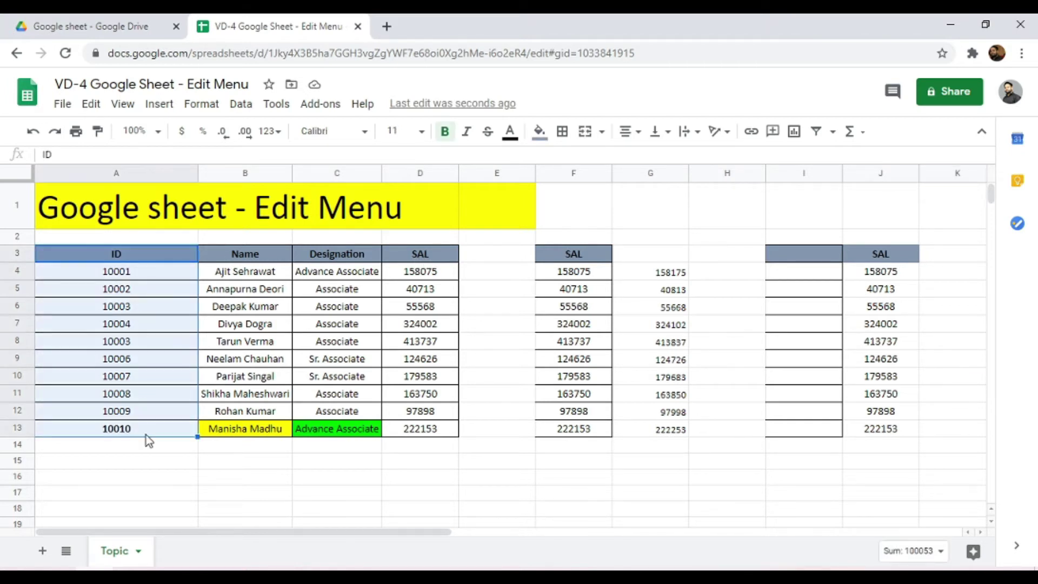
pyautogui.hotkey('ctrl', 'c')
pyautogui.moveTo(245, 258); pyautogui.dragTo(420, 438)
pyautogui.rightClick(248, 251)
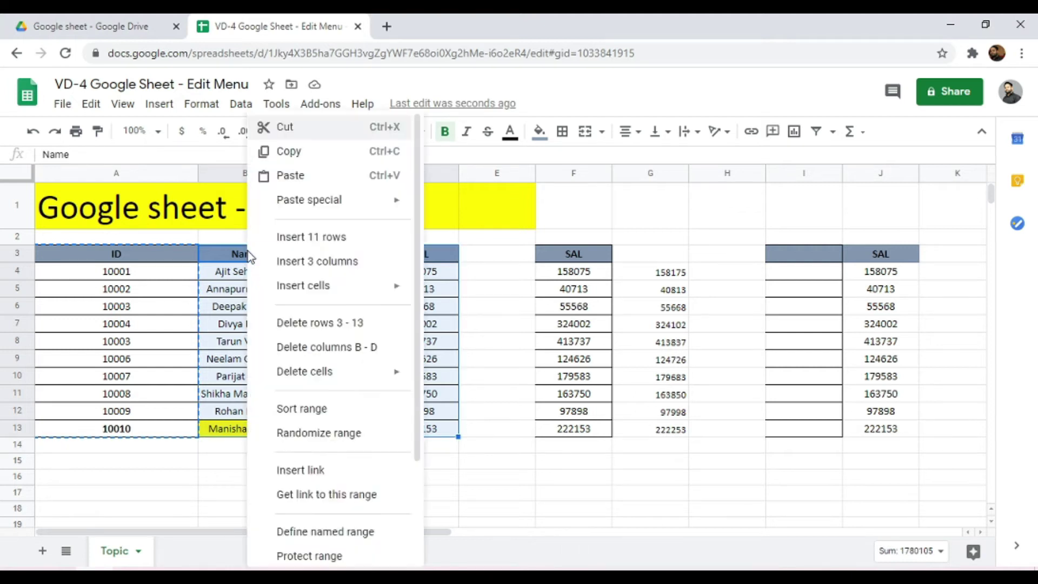
pyautogui.moveTo(331, 212)
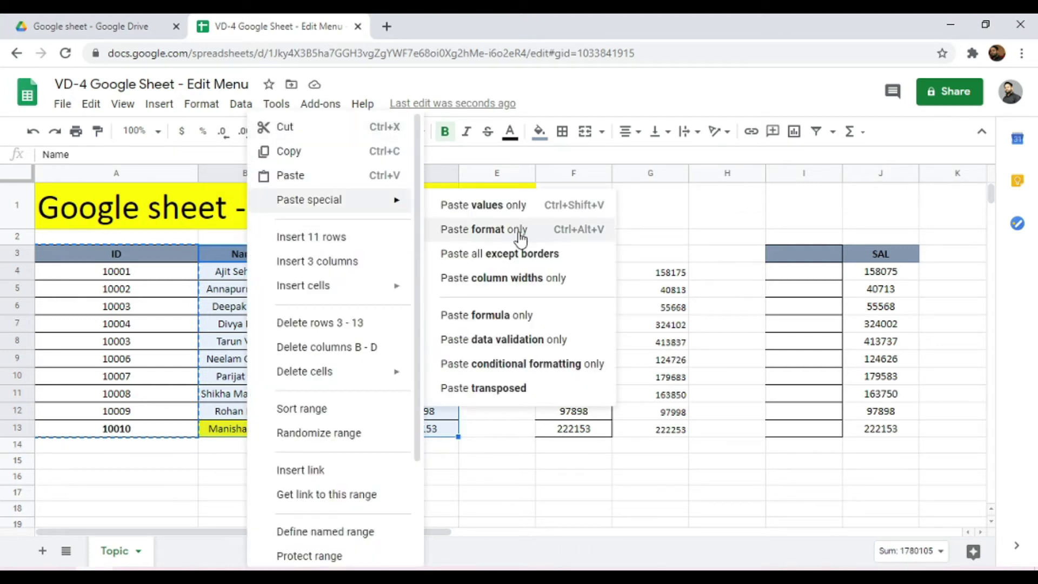
pyautogui.click(528, 292)
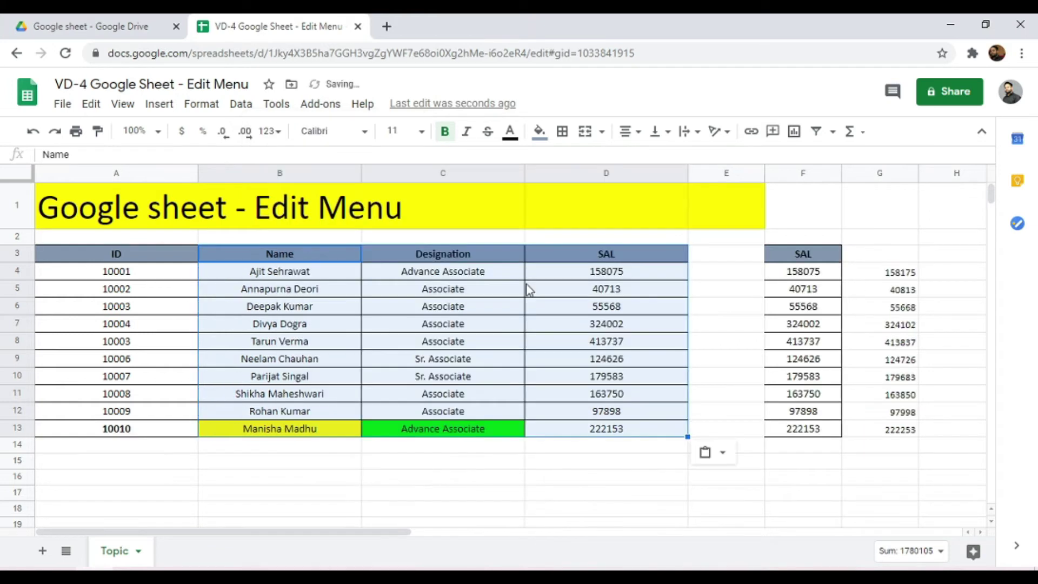
# - Undo the column width paste on columns B to D and the widening of column A
pyautogui.click(543, 323)
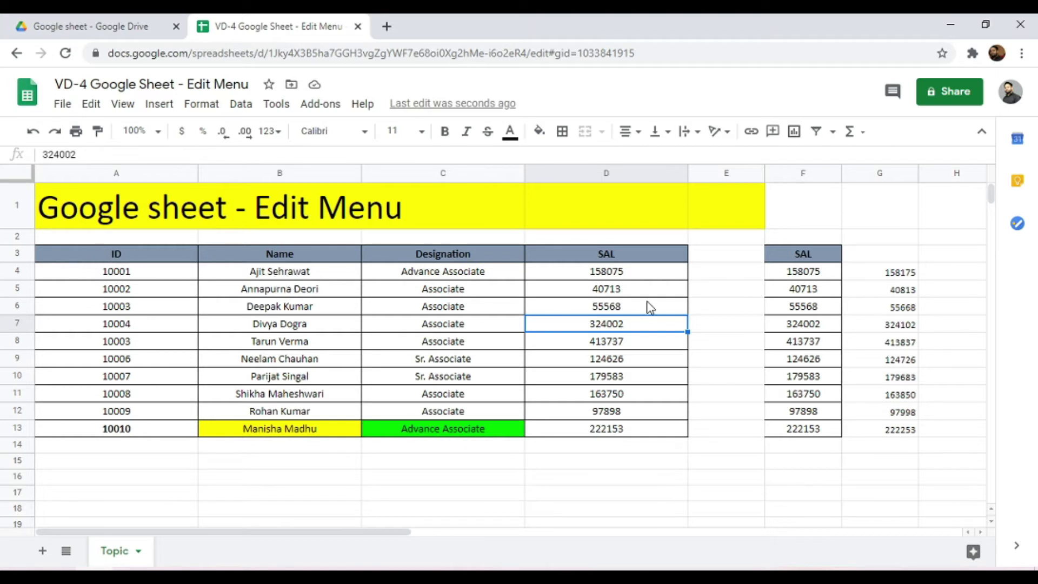
pyautogui.click(33, 133)
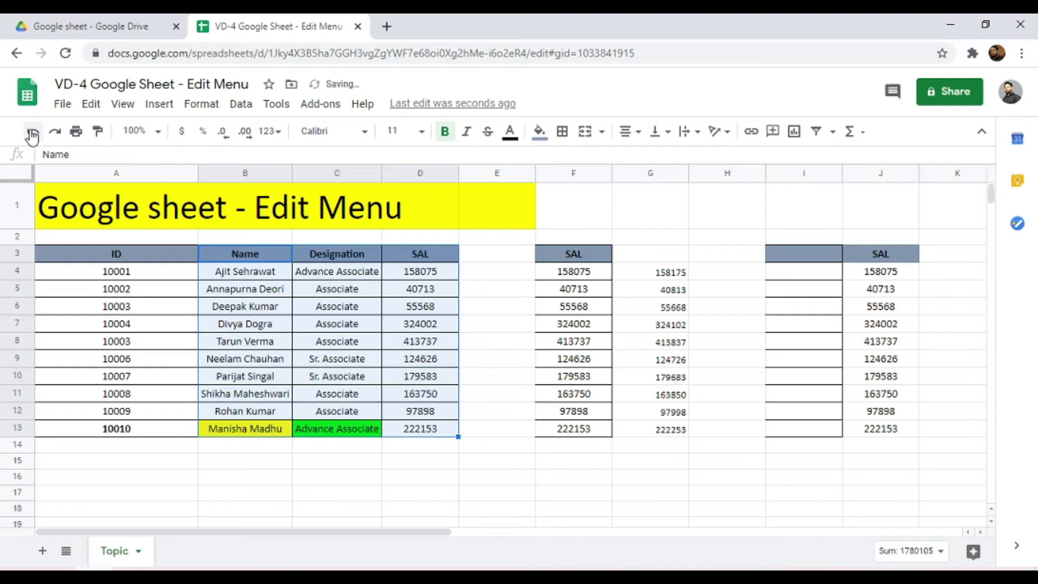
pyautogui.click(32, 133)
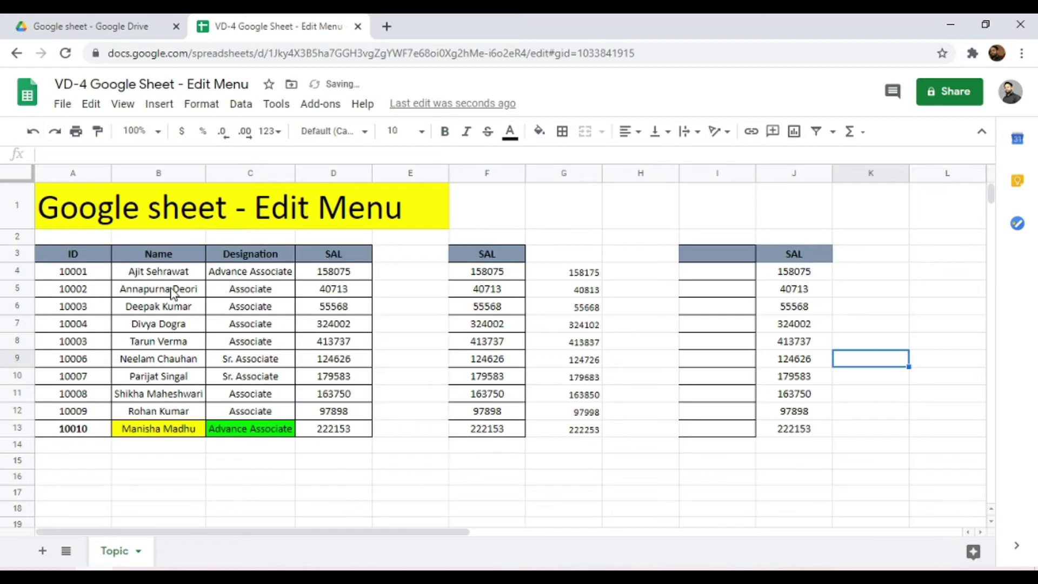
# - Replace the plain number in G4 with the formula =F4+100
pyautogui.click(90, 104)
pyautogui.moveTo(139, 265)
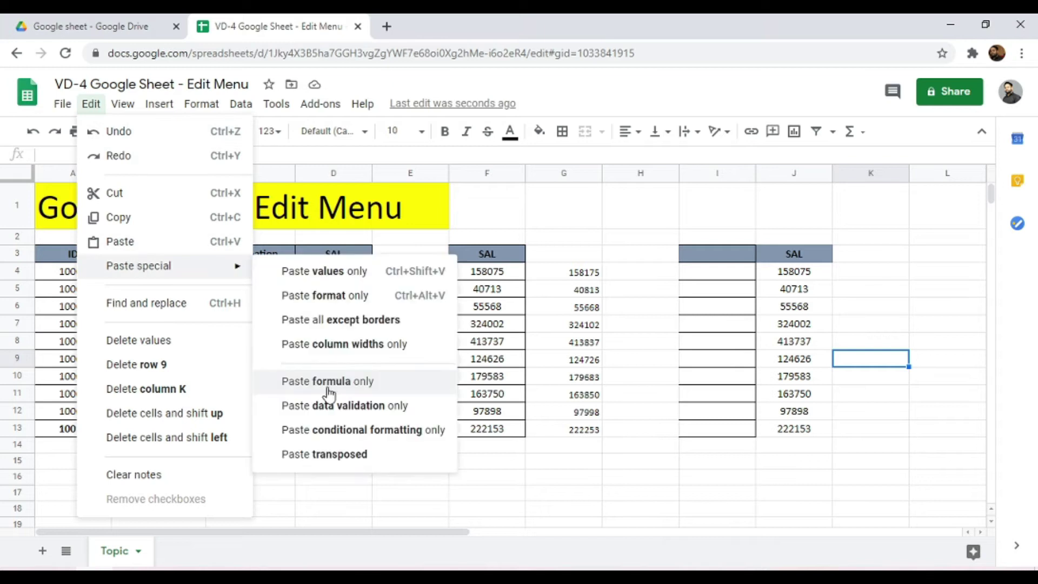
pyautogui.click(373, 388)
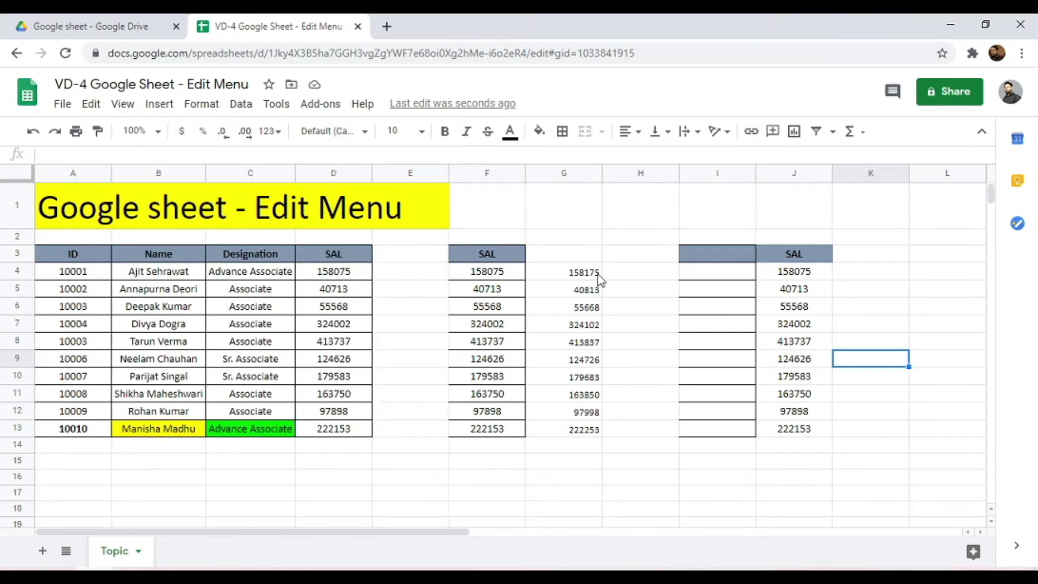
pyautogui.click(599, 276)
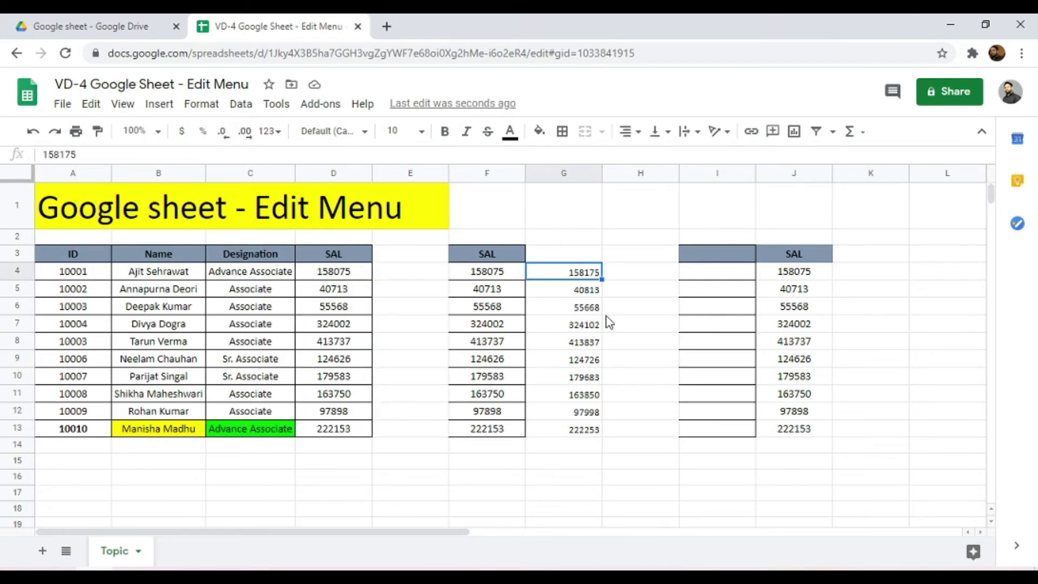
pyautogui.write('=')
pyautogui.press('Left')
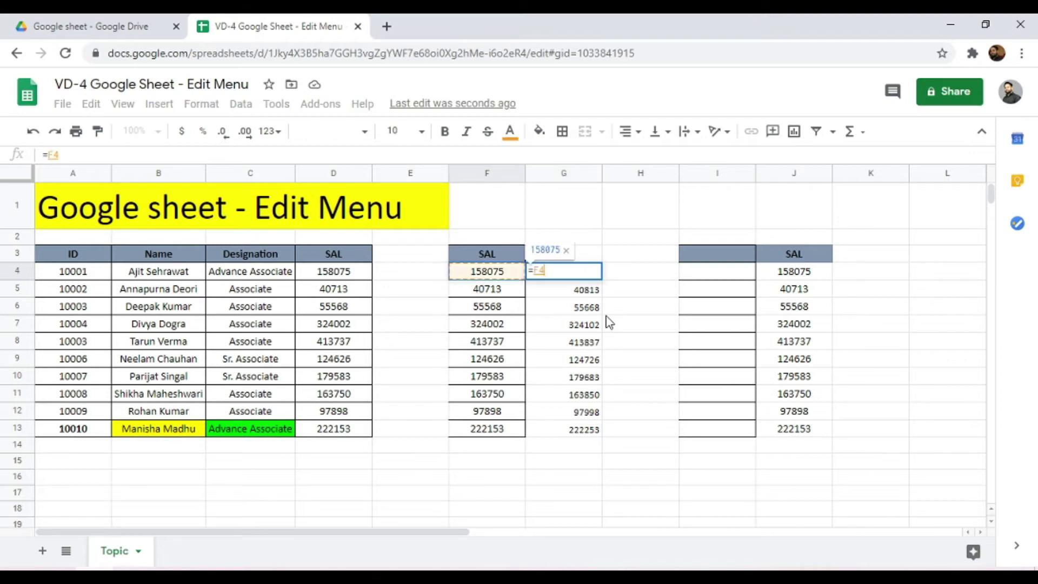
pyautogui.write('+100')
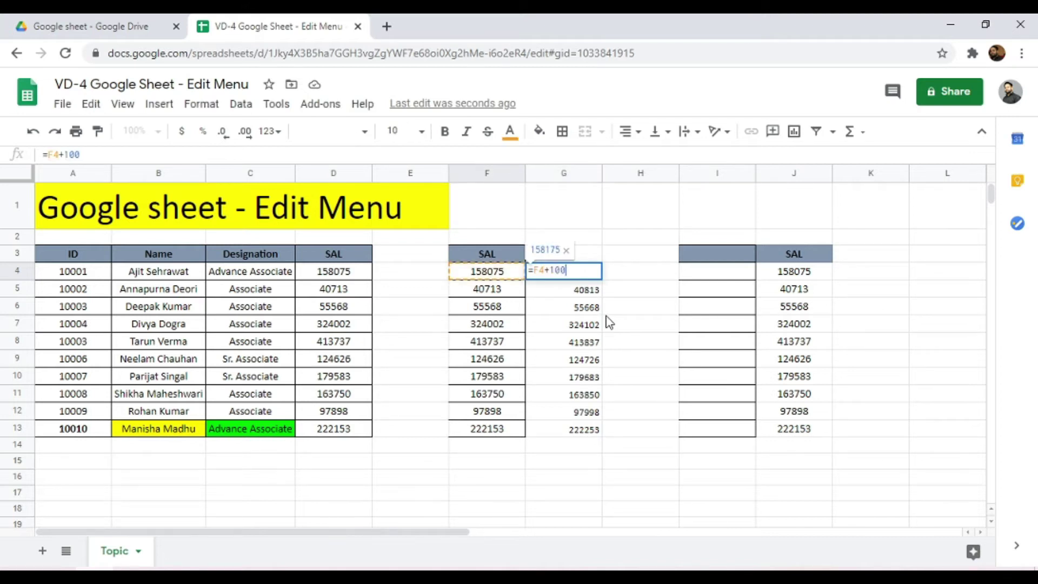
pyautogui.press('Return')
# - Copy G4 and paste only its formula into H4
pyautogui.press('Up')
pyautogui.hotkey('ctrl', 'shift', 'Down')
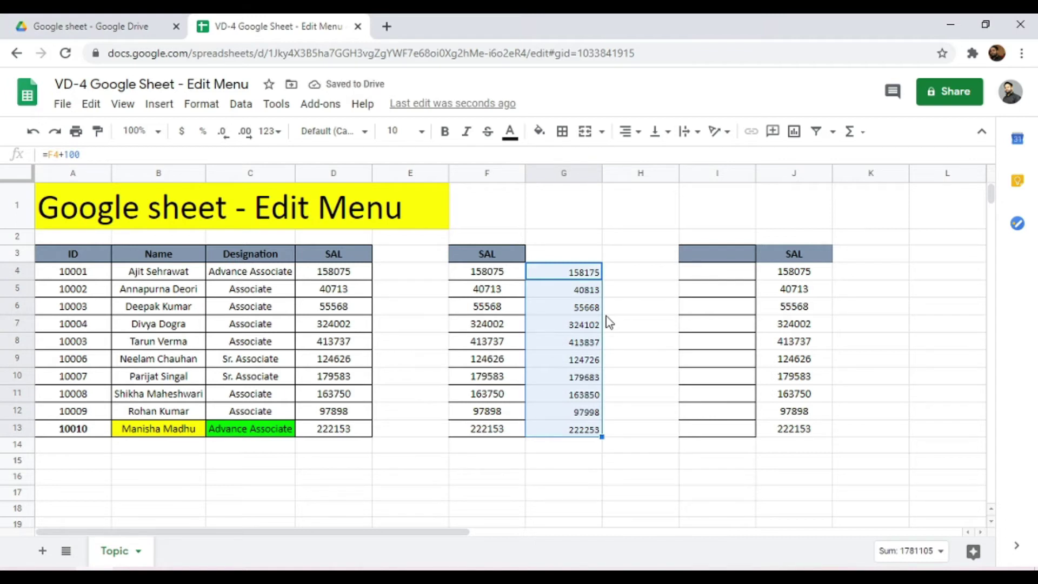
pyautogui.press('Up')
pyautogui.press('Down')
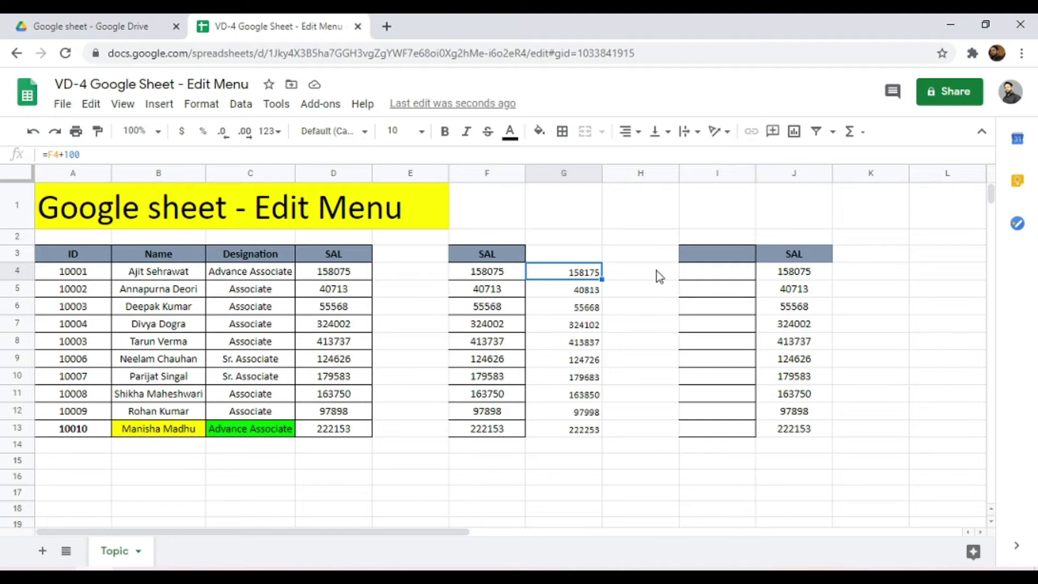
pyautogui.hotkey('ctrl', 'c')
pyautogui.click(625, 279)
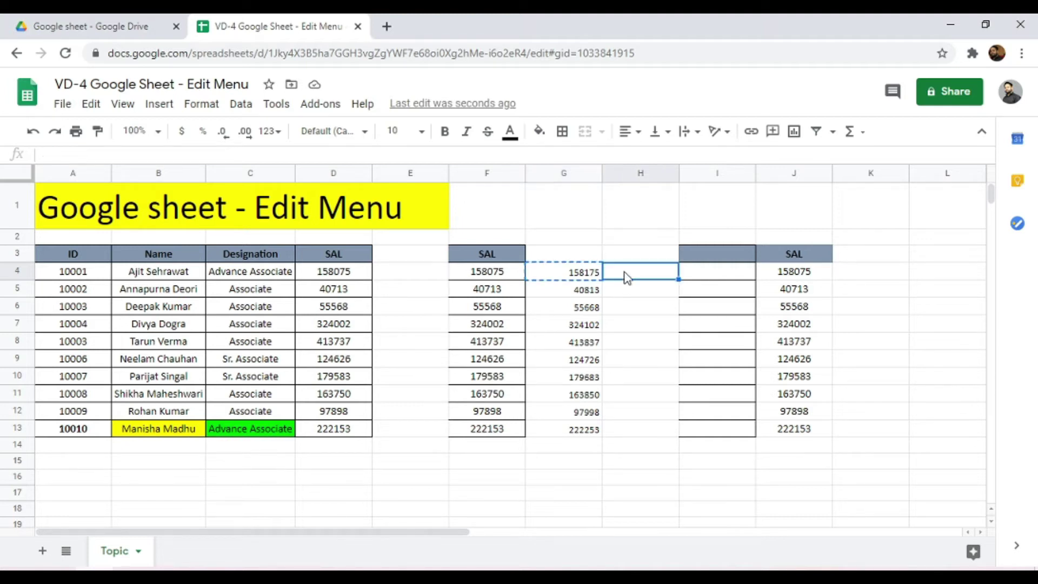
pyautogui.rightClick(626, 278)
pyautogui.moveTo(725, 203)
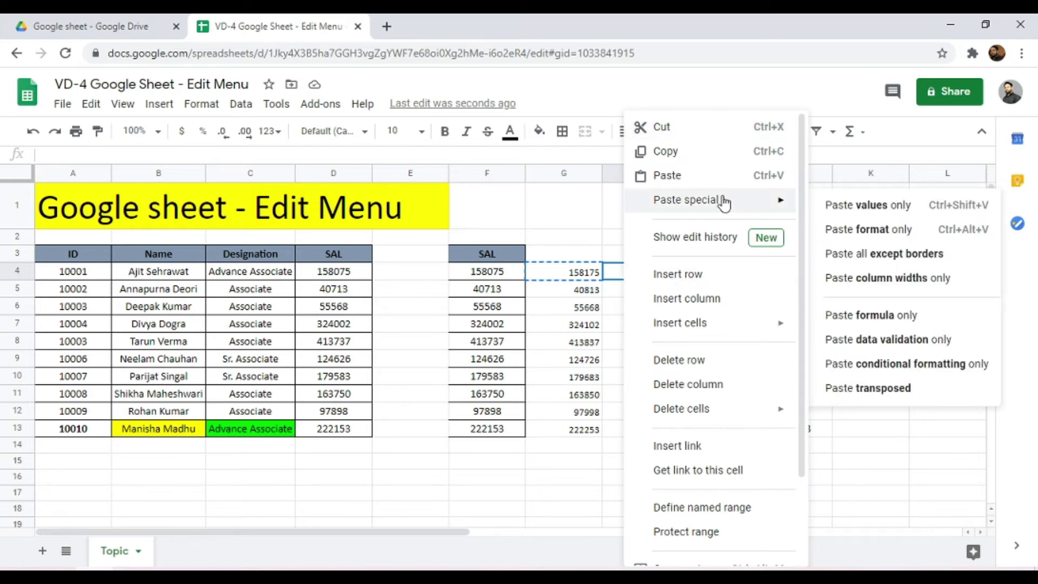
pyautogui.click(900, 316)
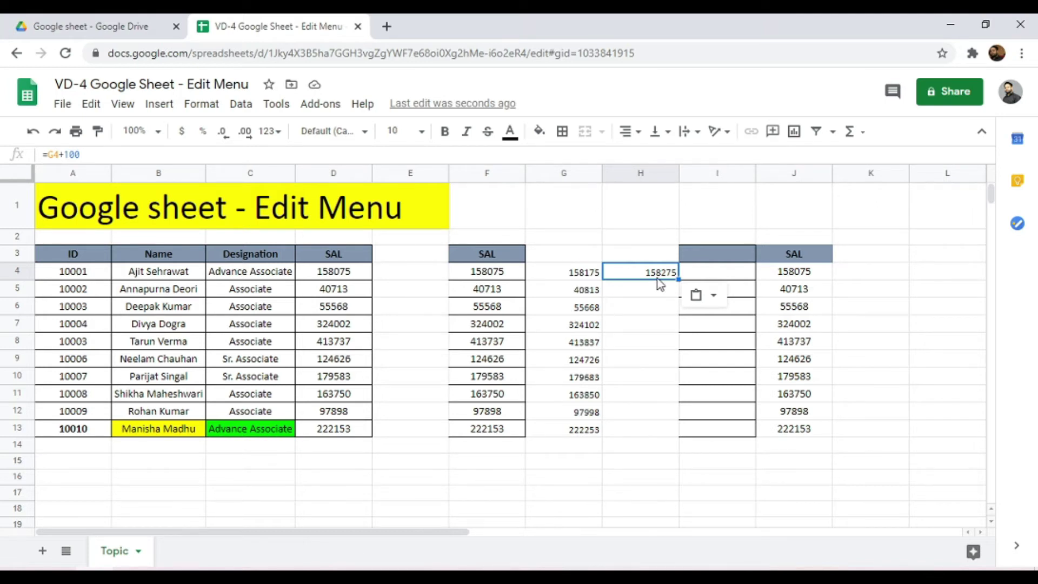
# - Open the data validation settings for the empty cell G1
pyautogui.click(91, 103)
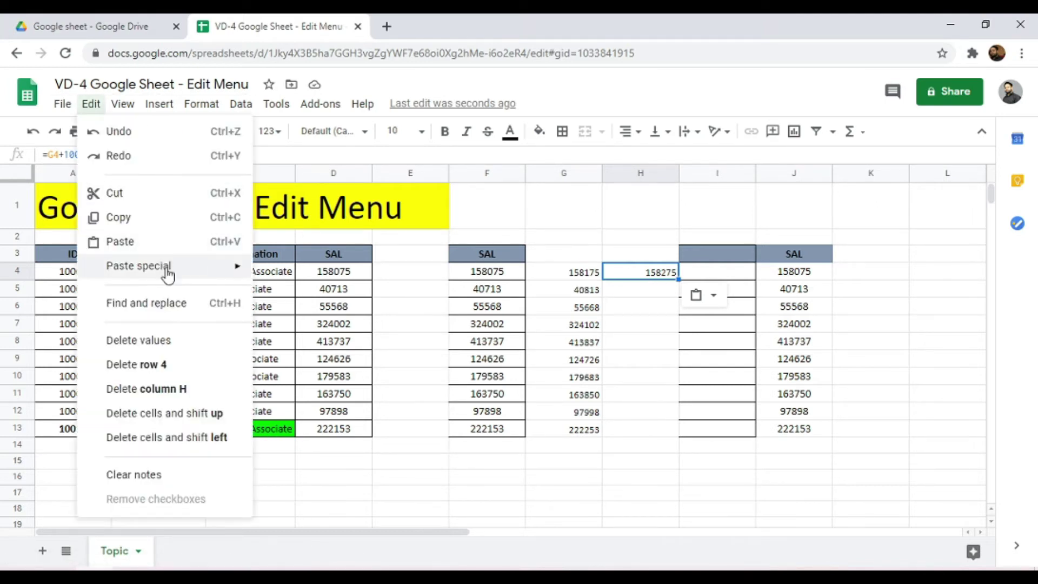
pyautogui.moveTo(168, 274)
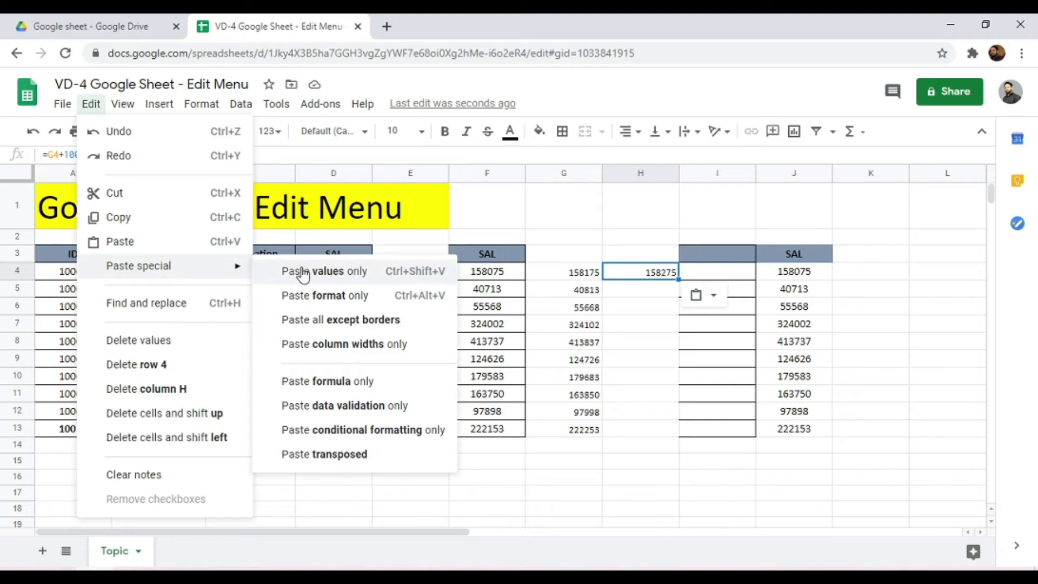
pyautogui.click(420, 416)
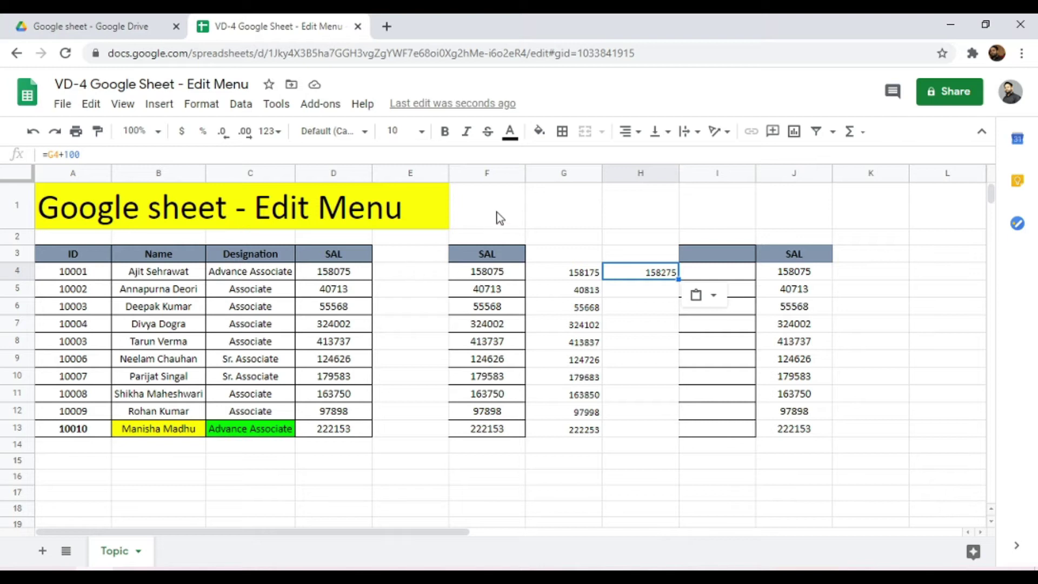
pyautogui.click(547, 213)
pyautogui.rightClick(561, 212)
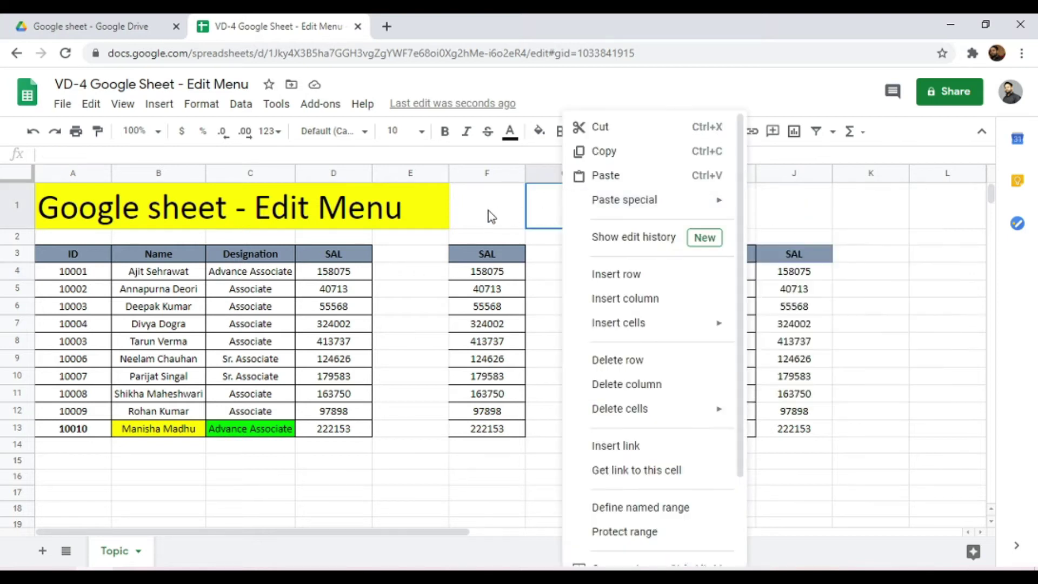
pyautogui.click(488, 212)
pyautogui.rightClick(578, 214)
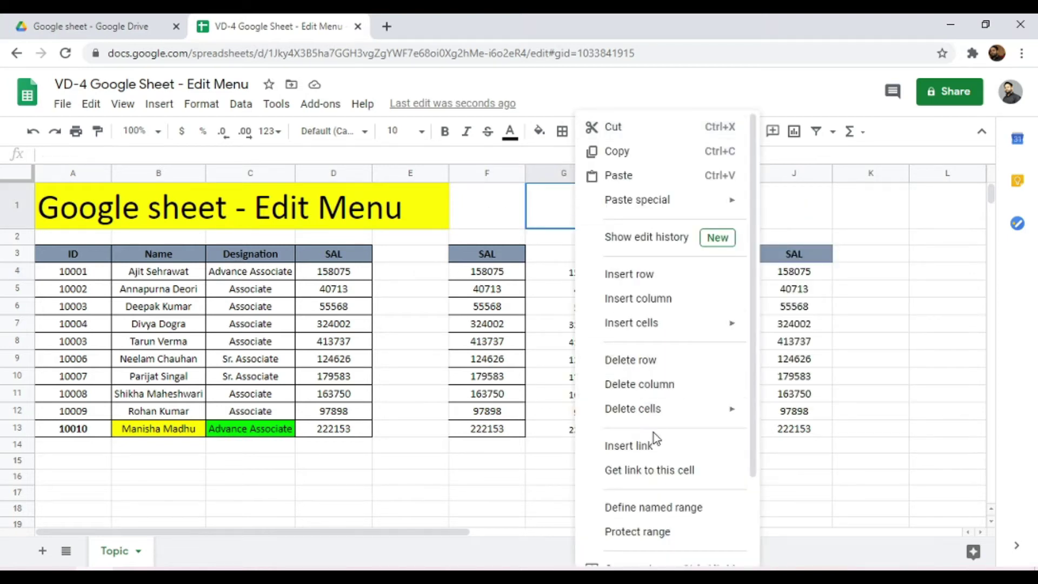
pyautogui.scroll(-2, 654, 438)
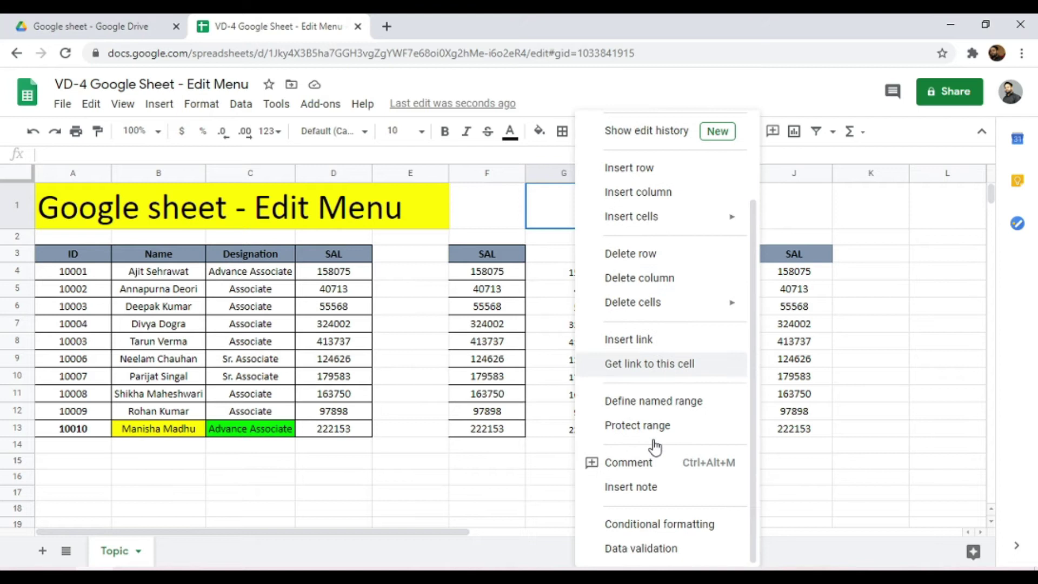
pyautogui.click(646, 548)
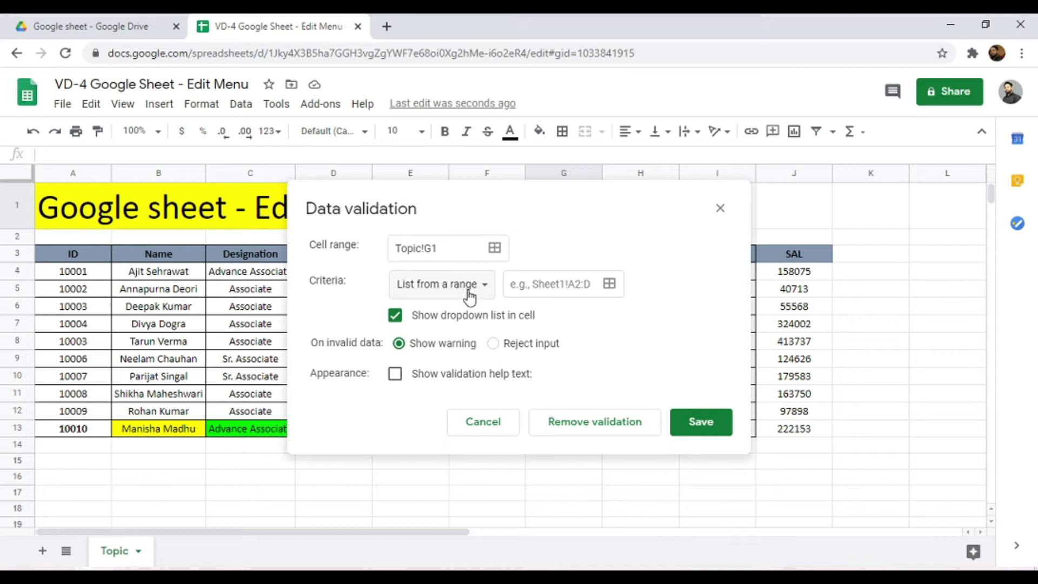
# - Give G1 a dropdown list from range A4:A13 that rejects invalid input, and pick the third ID from it
pyautogui.click(534, 284)
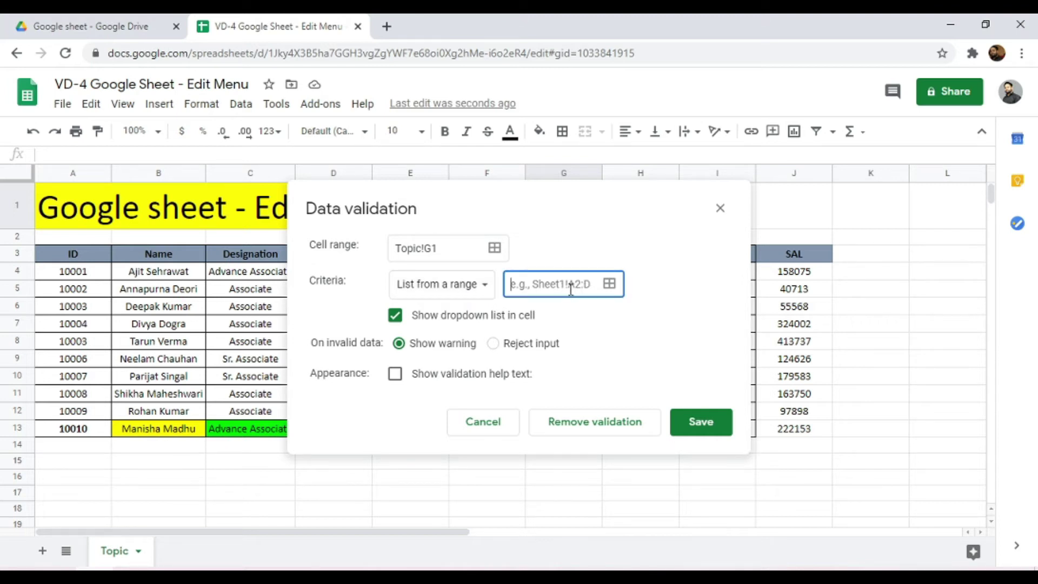
pyautogui.click(609, 284)
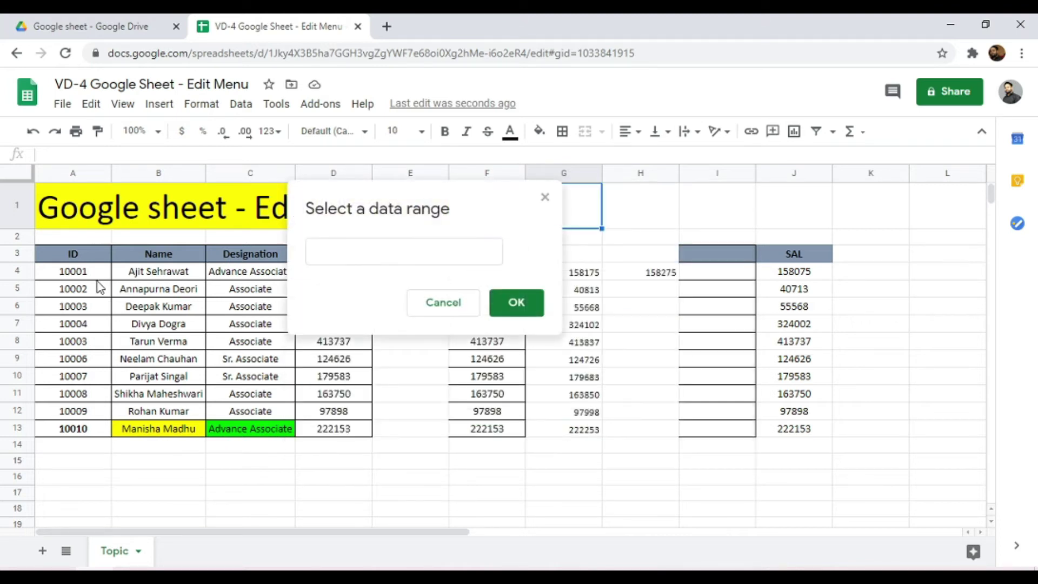
pyautogui.moveTo(85, 263); pyautogui.dragTo(83, 430)
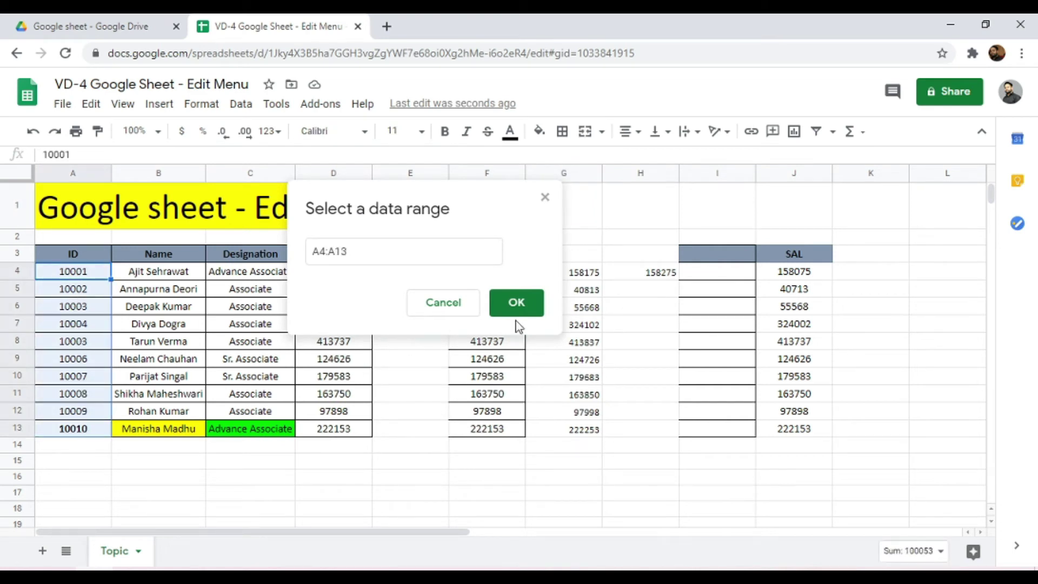
pyautogui.click(517, 304)
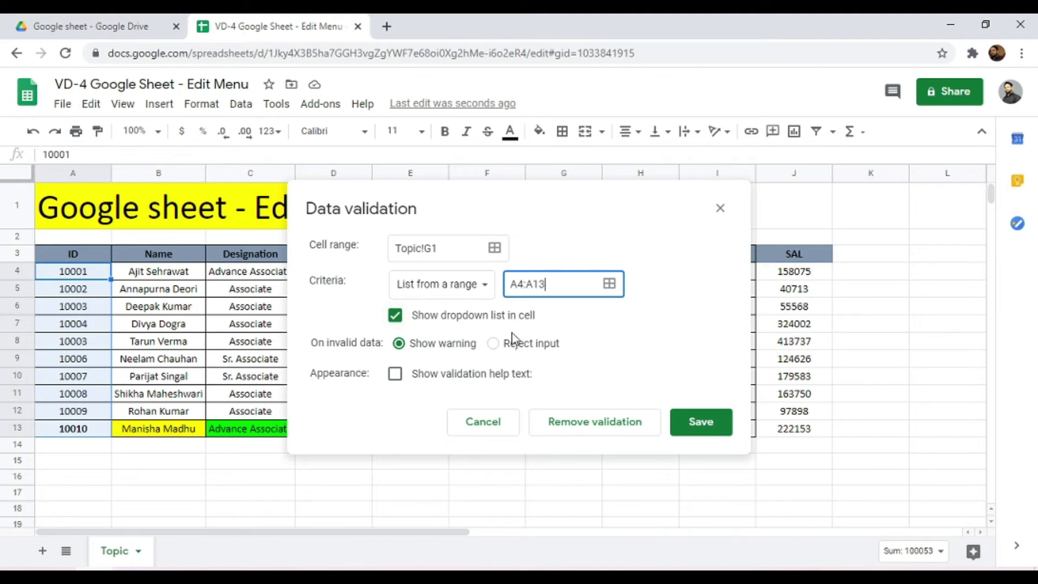
pyautogui.click(532, 346)
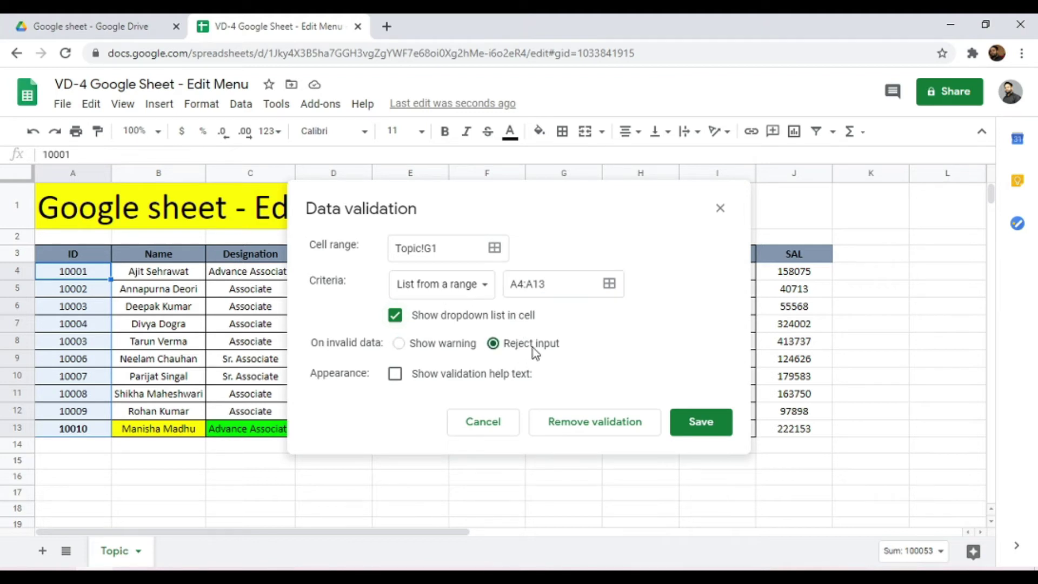
pyautogui.click(701, 425)
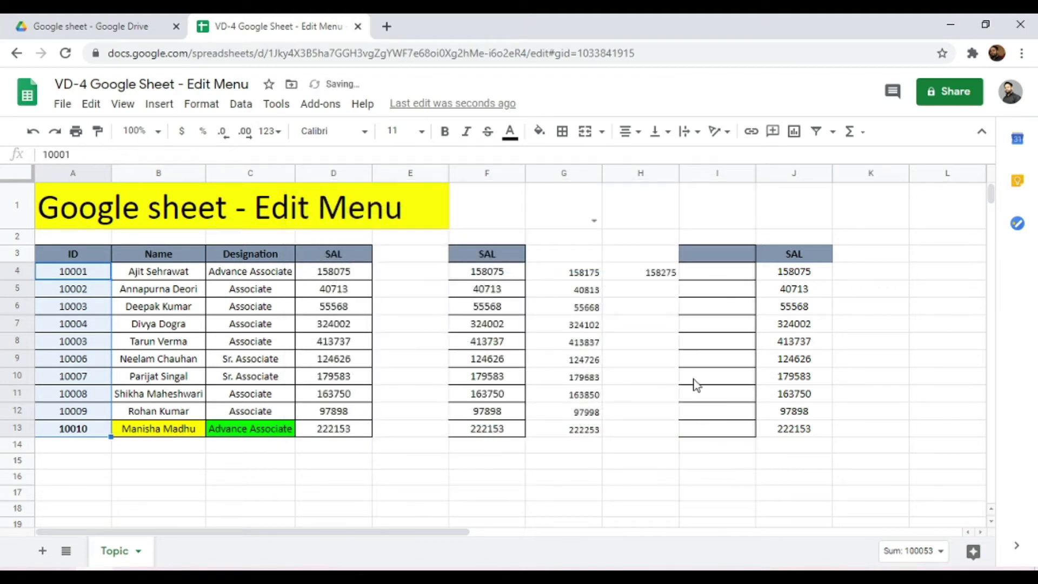
pyautogui.click(594, 221)
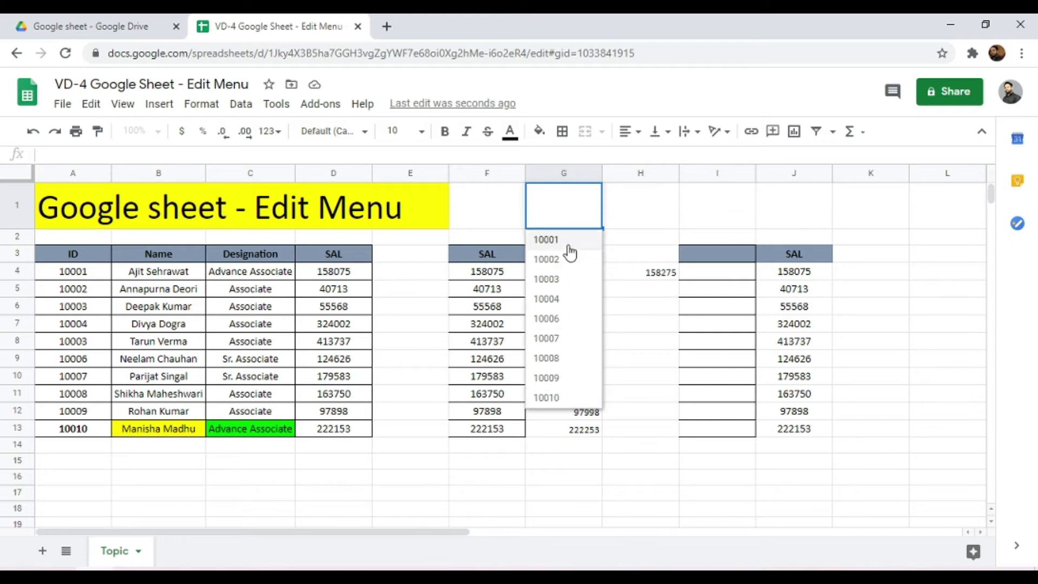
pyautogui.click(569, 279)
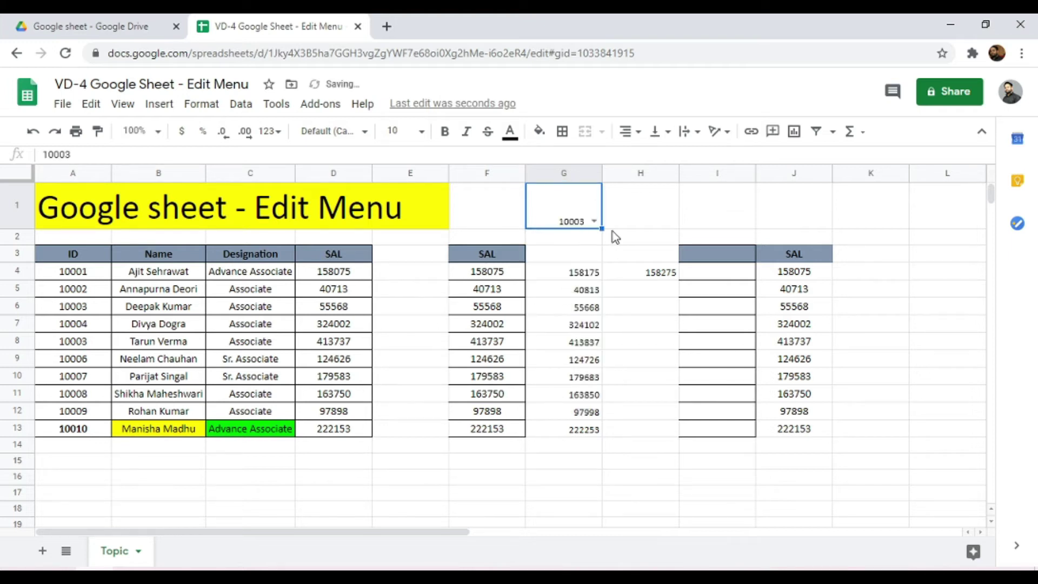
# - Try entering 1222 in the dropdown cell G1, dismiss the error, and pick the second ID from its list instead
pyautogui.write('1222')
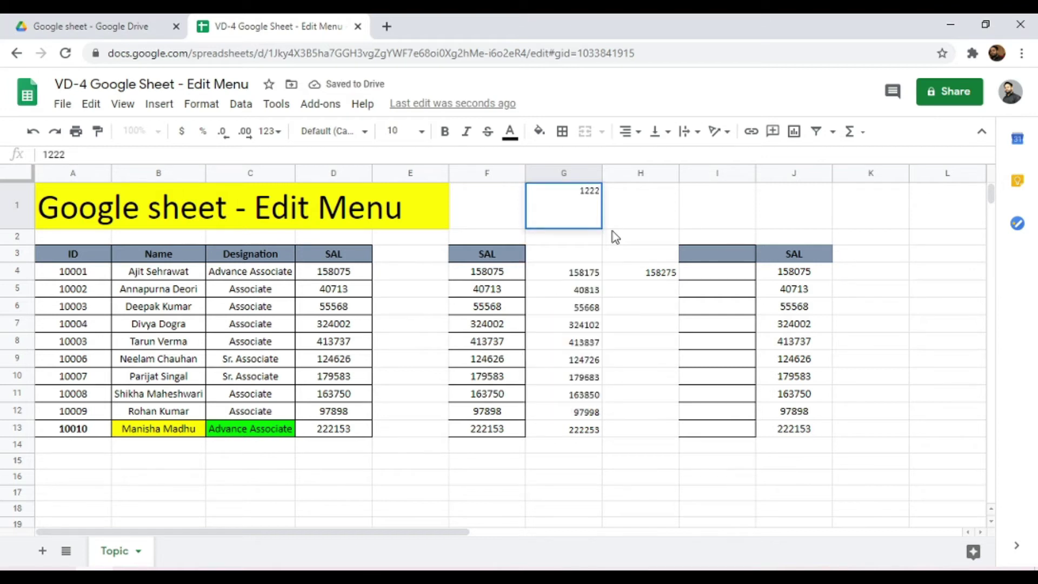
pyautogui.press('Return')
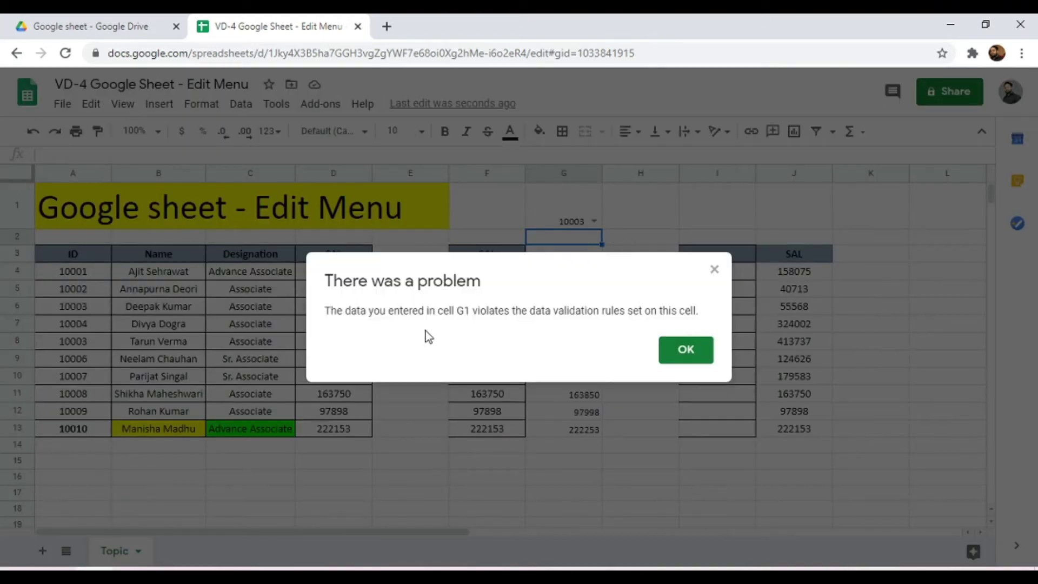
pyautogui.press('Escape')
pyautogui.click(594, 221)
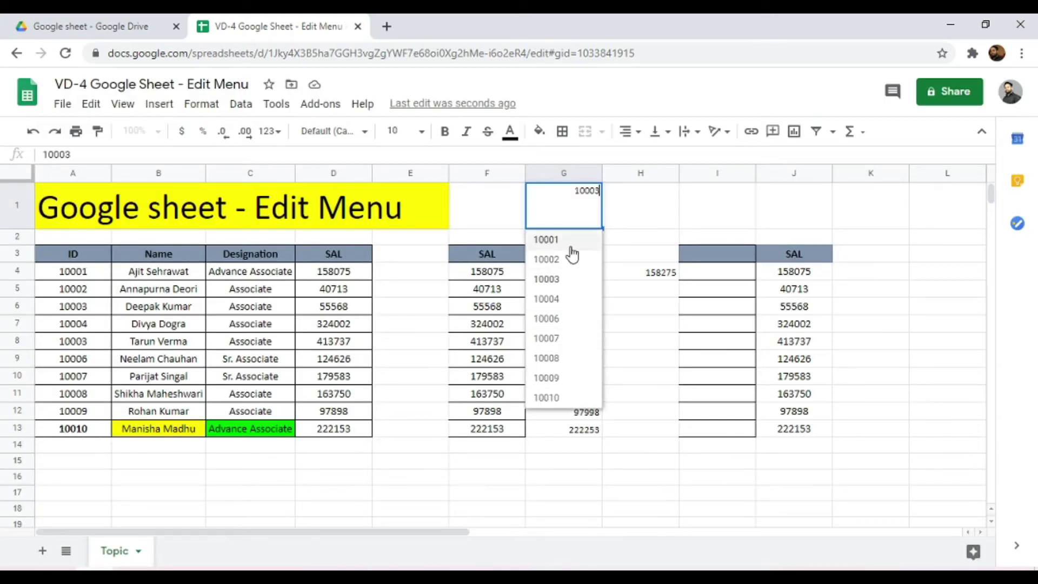
pyautogui.click(572, 259)
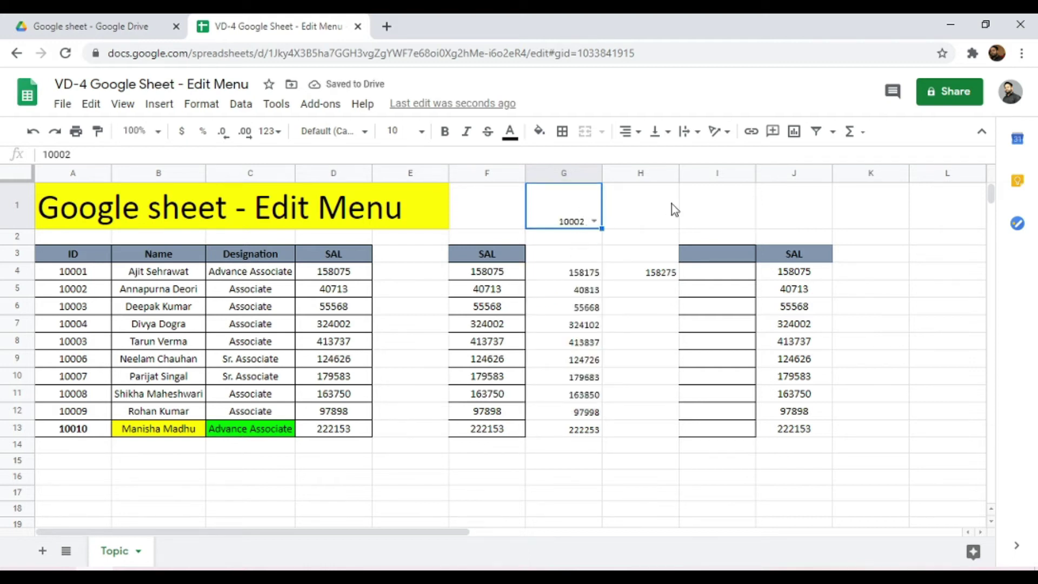
# - Copy G1, paste only its data validation into I1, and view the choices in the new dropdown
pyautogui.click(724, 275)
pyautogui.click(569, 208)
pyautogui.click(721, 200)
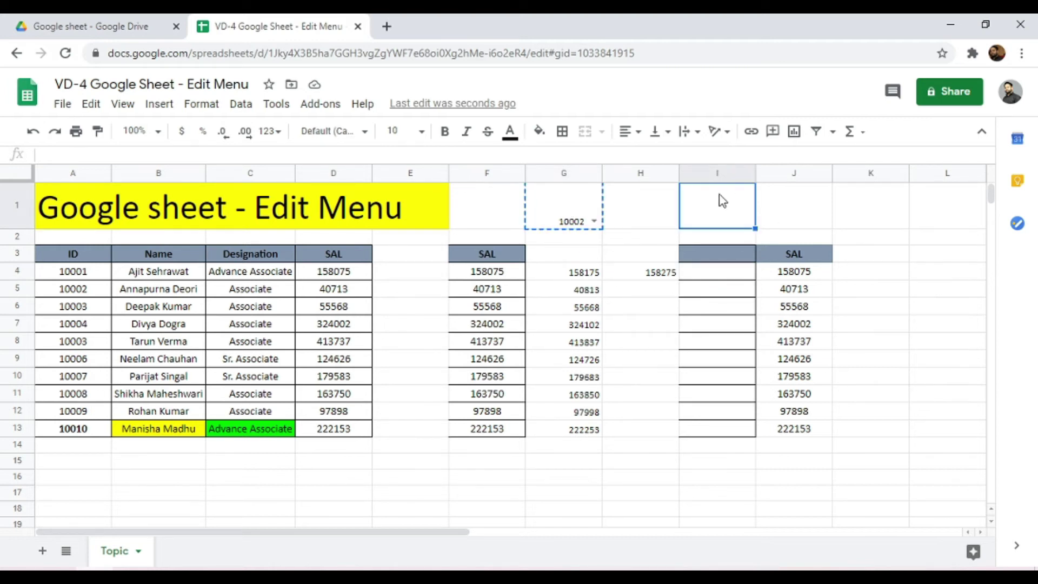
pyautogui.rightClick(715, 201)
pyautogui.moveTo(754, 200)
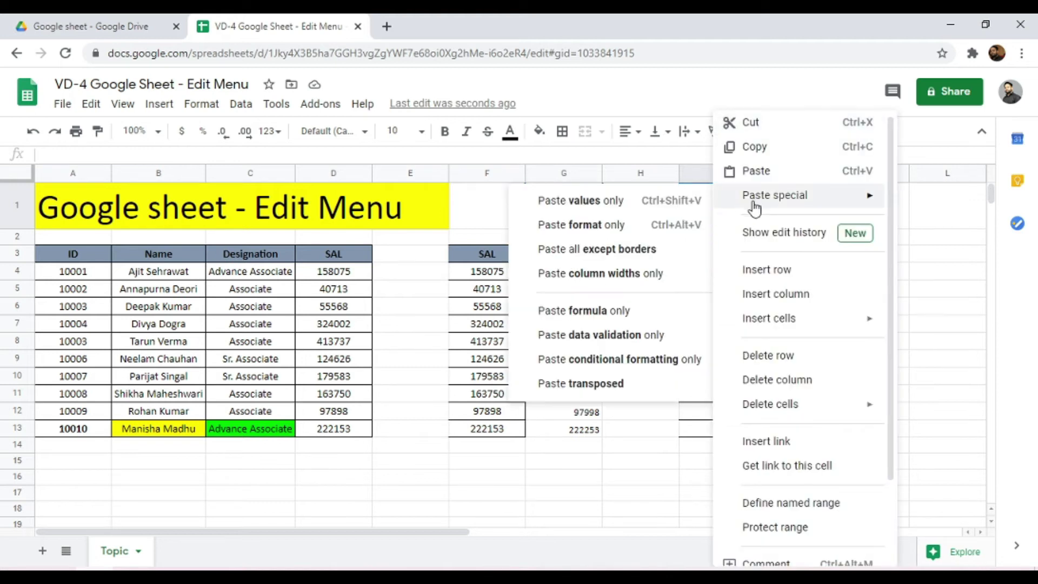
pyautogui.click(637, 336)
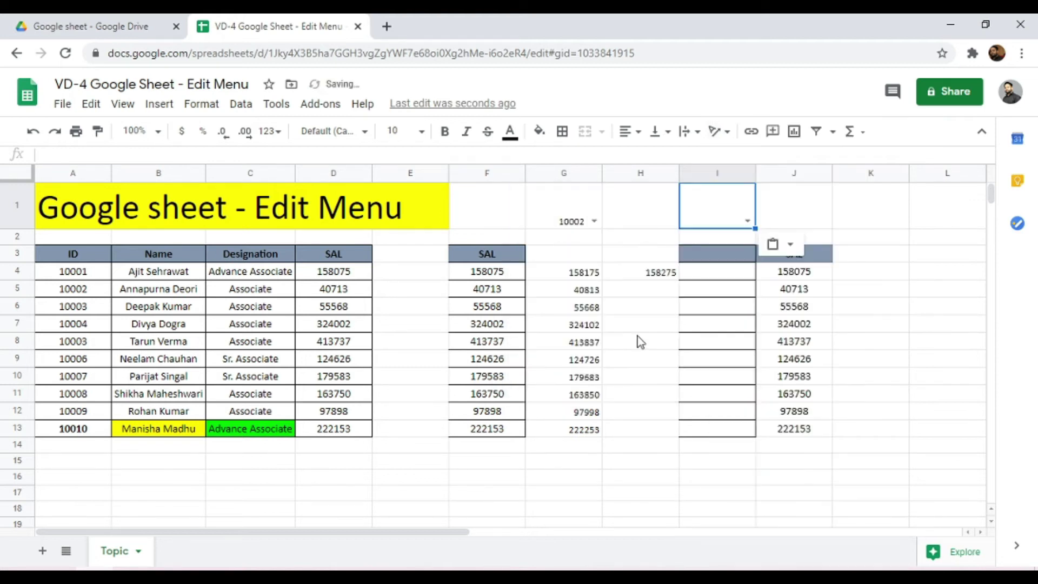
pyautogui.click(746, 221)
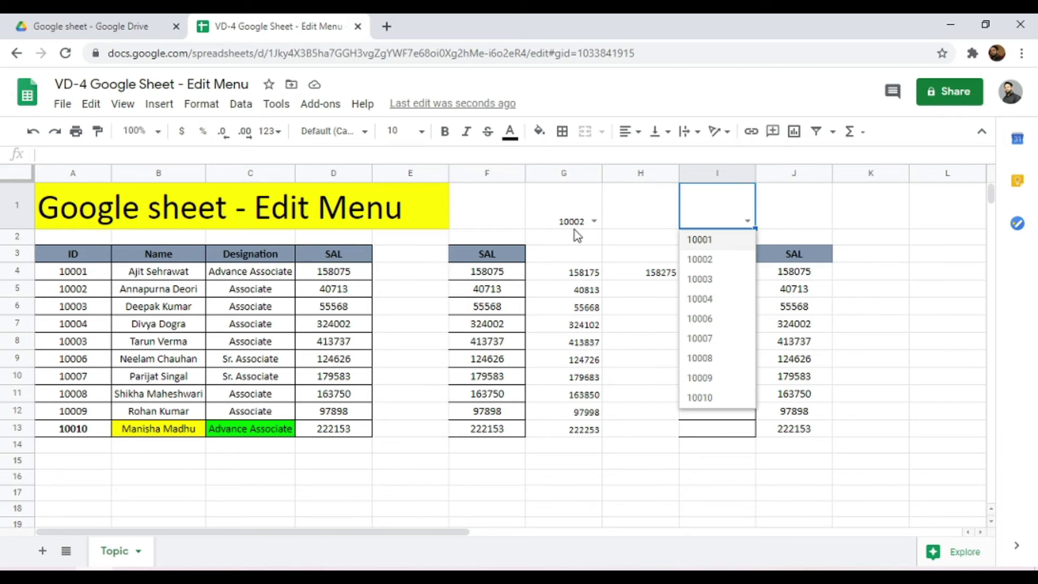
pyautogui.press('Escape')
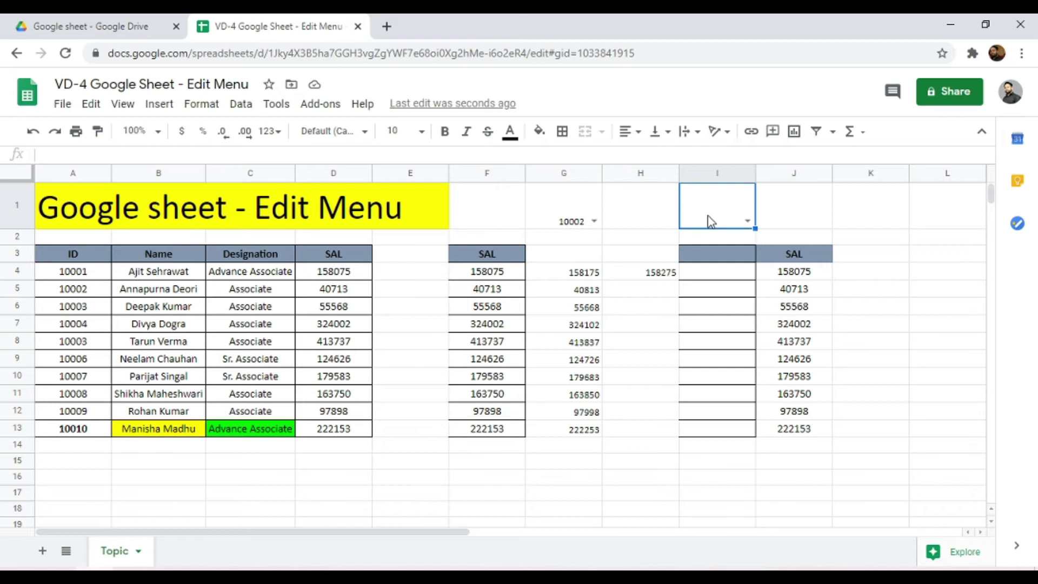
pyautogui.click(91, 103)
pyautogui.moveTo(157, 268)
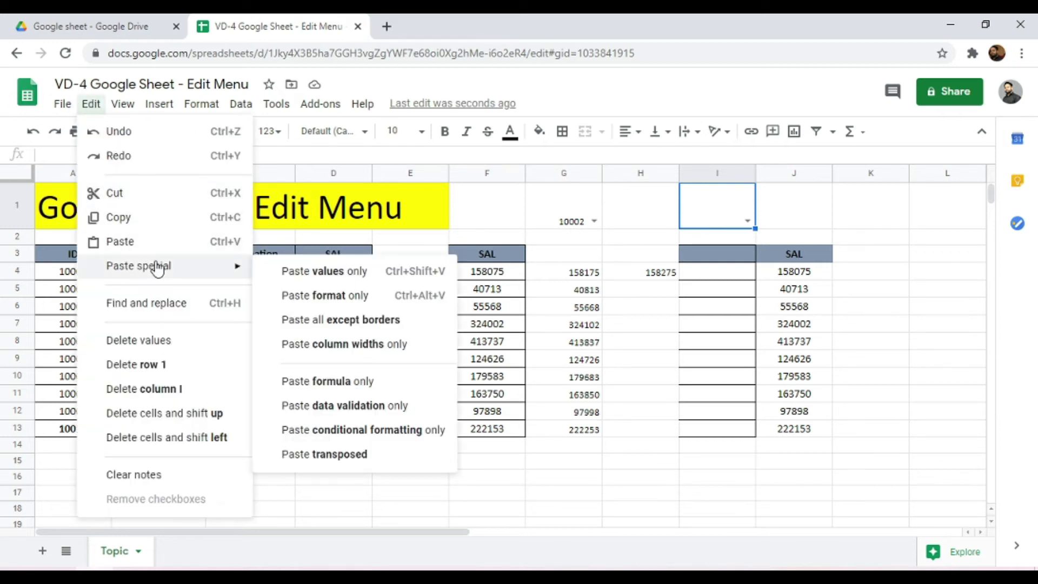
pyautogui.click(437, 439)
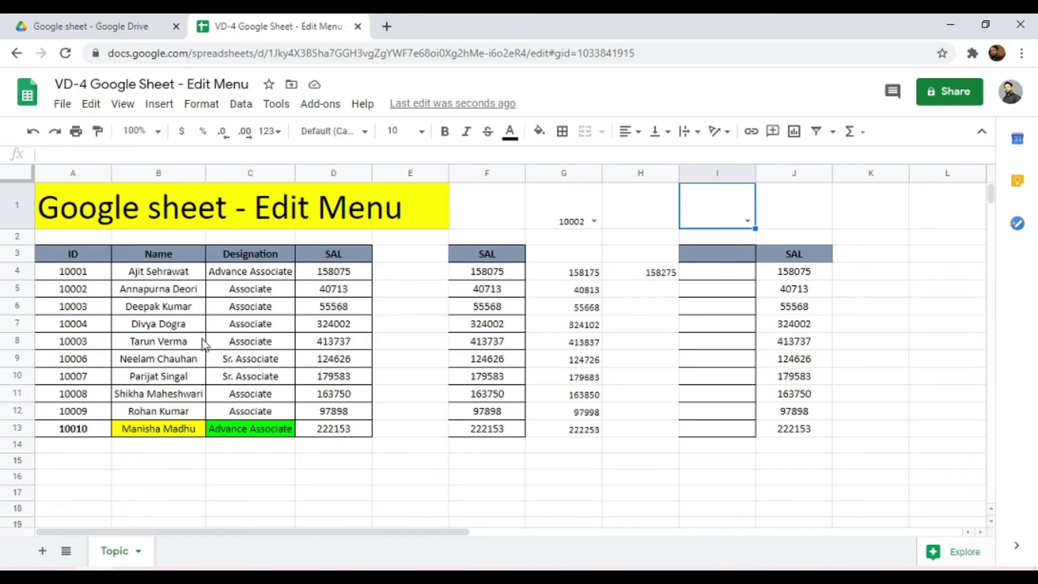
# - Add a conditional formatting rule to B4:B13 for text that contains the surname shared by the names in B6 and B12
pyautogui.click(189, 273)
pyautogui.moveTo(187, 273); pyautogui.dragTo(169, 430)
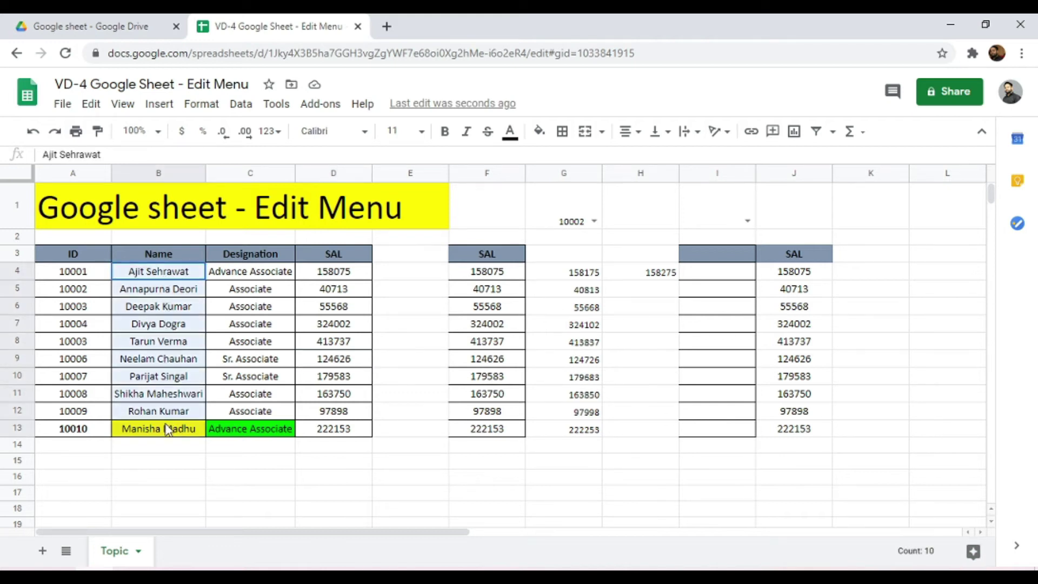
pyautogui.rightClick(173, 430)
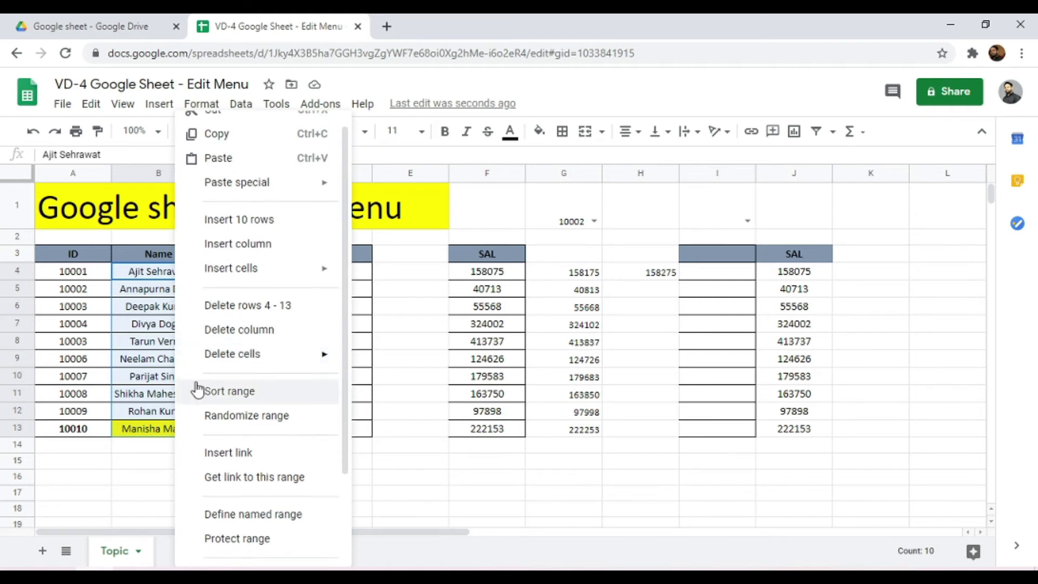
pyautogui.scroll(-2, 199, 392)
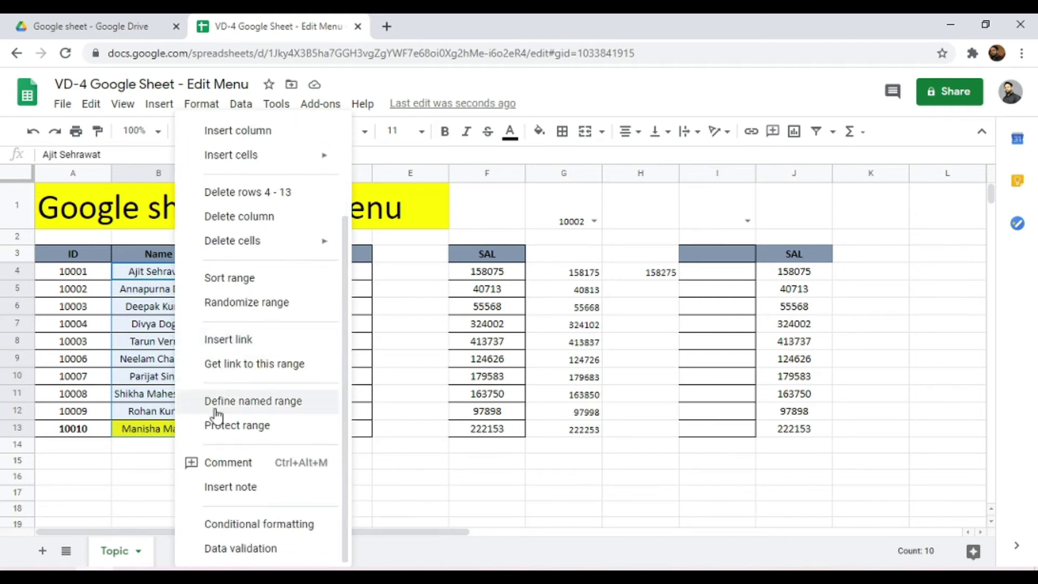
pyautogui.click(274, 527)
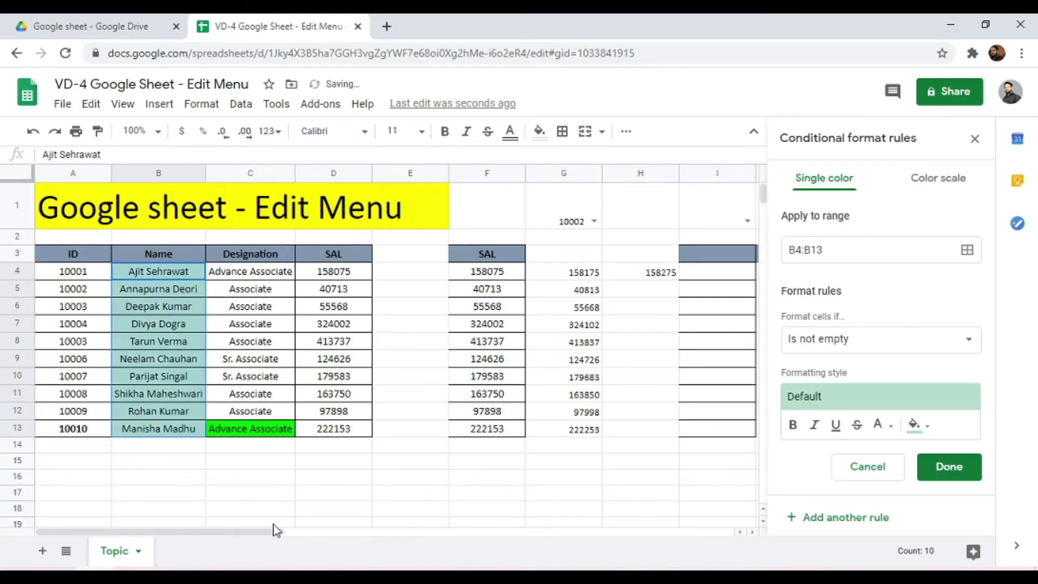
pyautogui.click(841, 344)
pyautogui.click(846, 367)
pyautogui.click(839, 370)
pyautogui.write('Kumar')
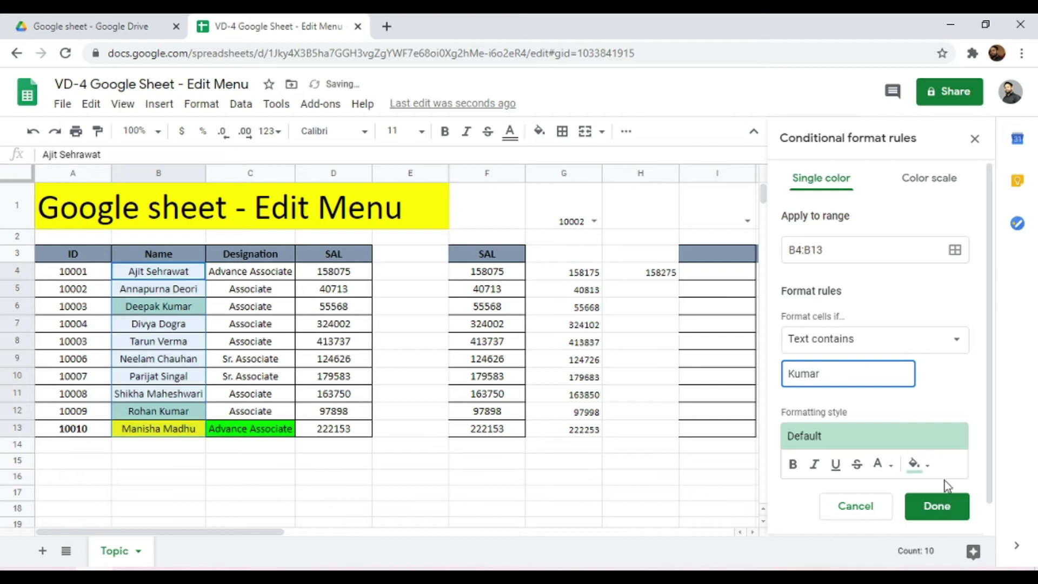
# - Give the surname rule on B4:B13 a red fill, save it, and close the rules
pyautogui.click(917, 463)
pyautogui.click(782, 250)
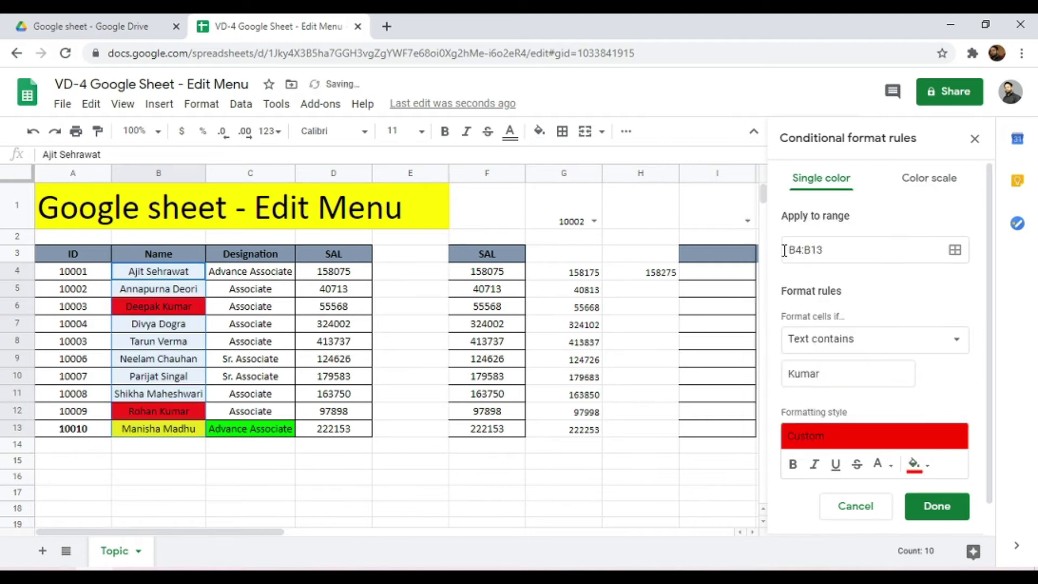
pyautogui.click(937, 506)
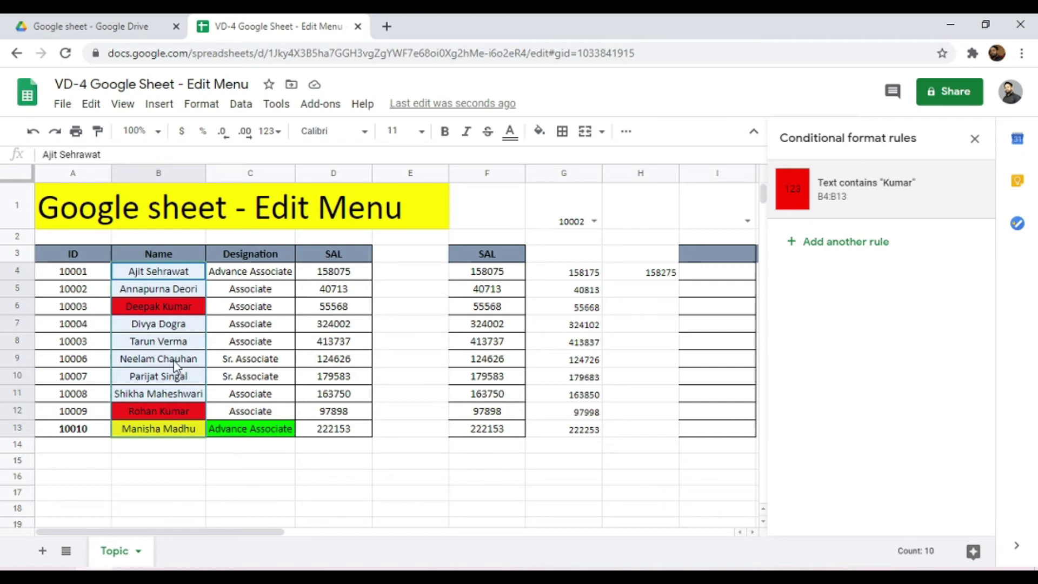
pyautogui.press('Escape')
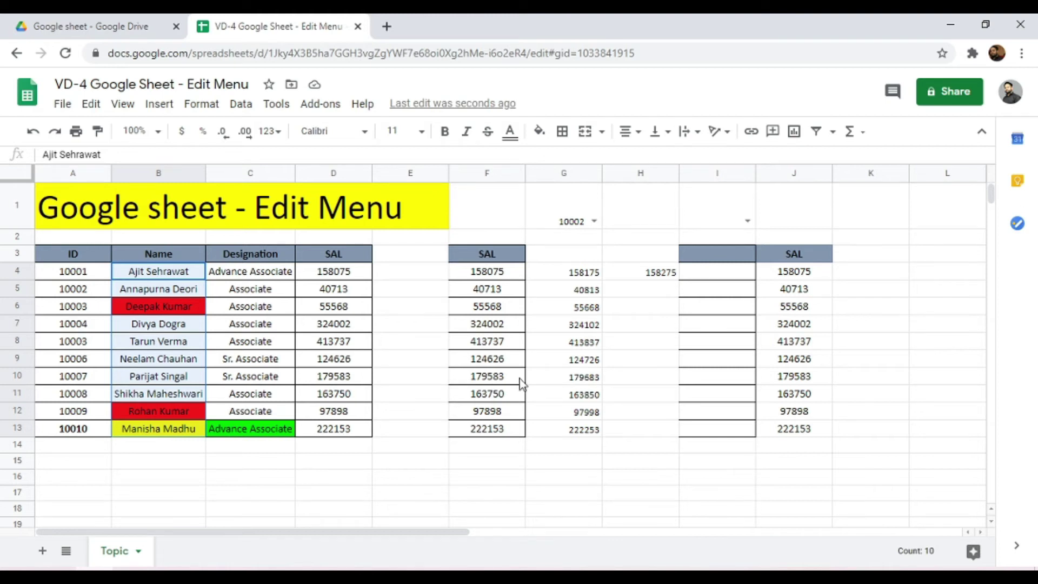
# - Copy the names in B4:B13 and paste only their conditional formatting into the empty cells starting at E4
pyautogui.hotkey('ctrl', 'c')
pyautogui.click(390, 276)
pyautogui.rightClick(390, 275)
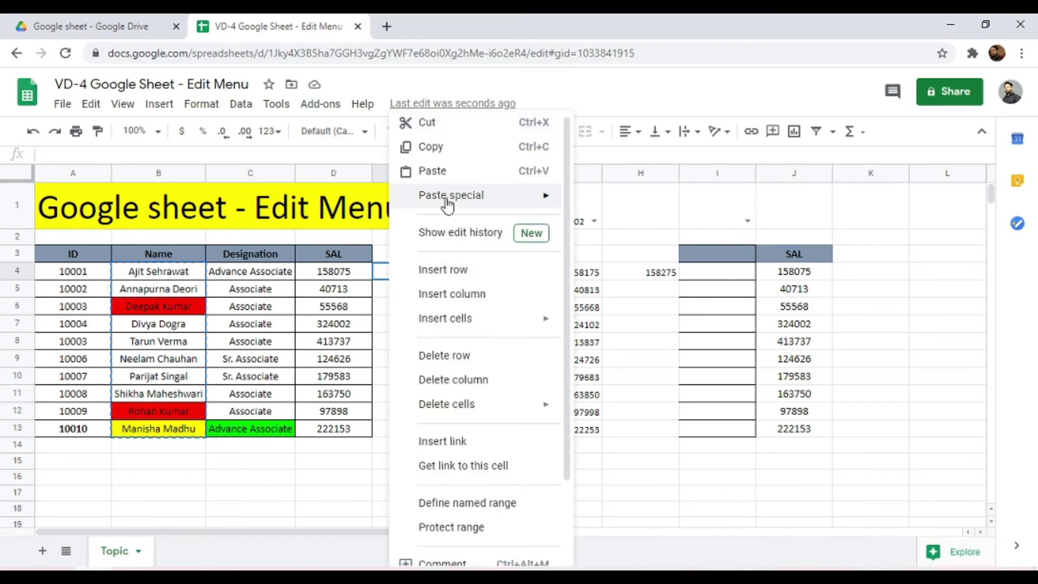
pyautogui.moveTo(446, 197)
pyautogui.click(642, 360)
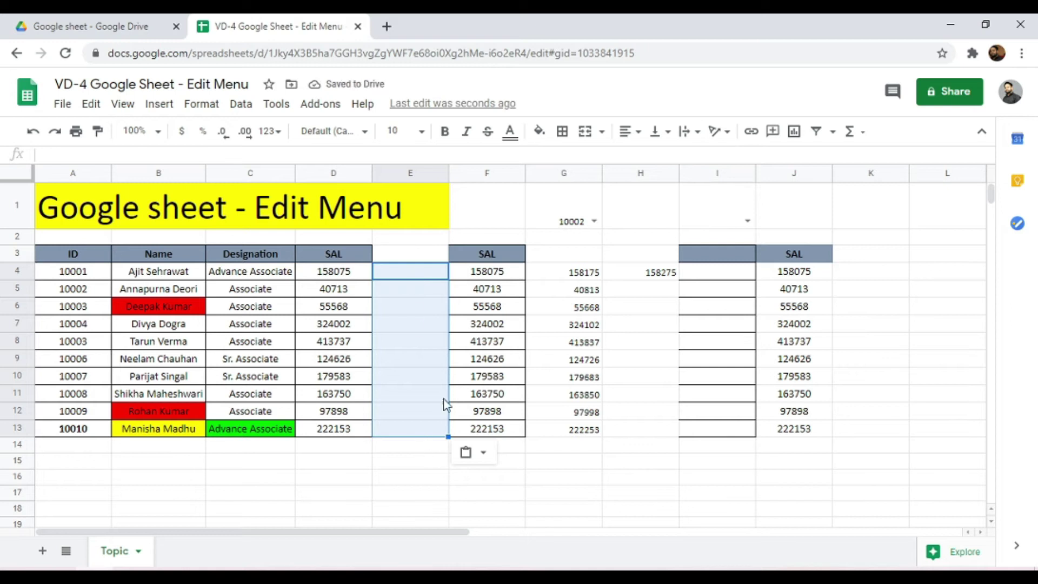
# - Test the rule with a first name in E5, a full name including the surname in E6, and the surname alone in E7
pyautogui.click(407, 292)
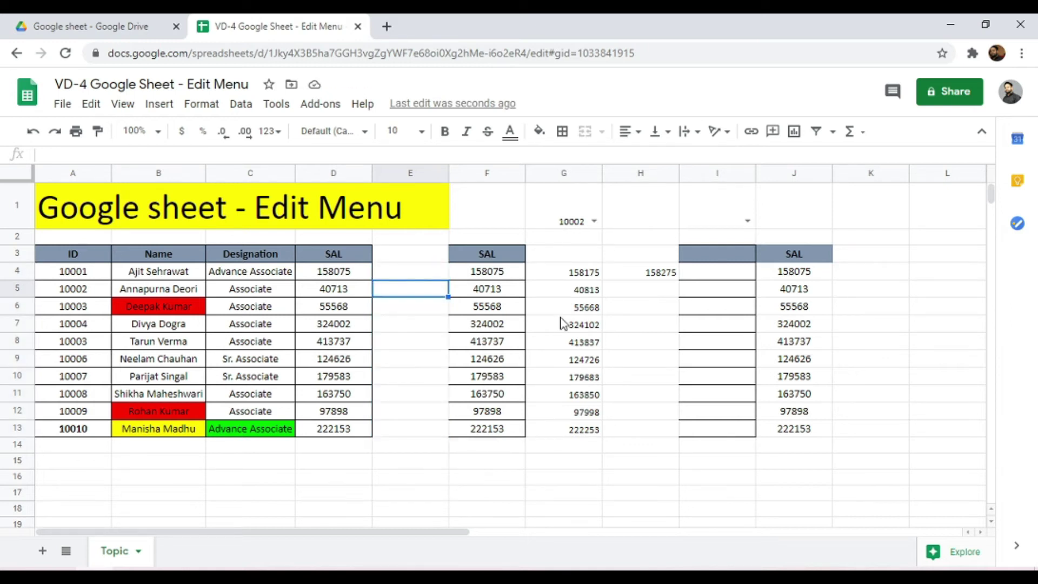
pyautogui.write('ankit')
pyautogui.press('Return')
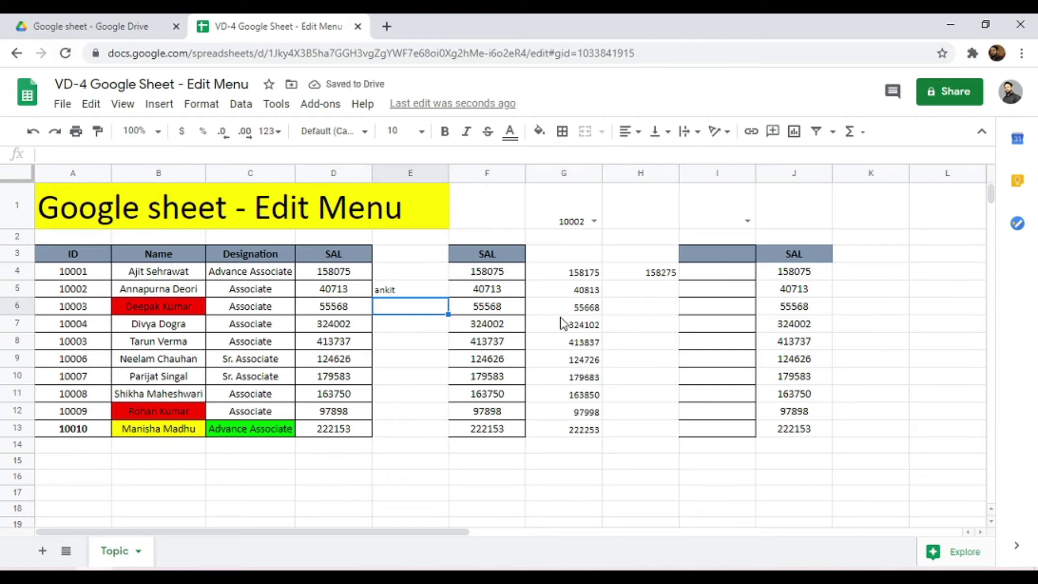
pyautogui.write('ankush kumar')
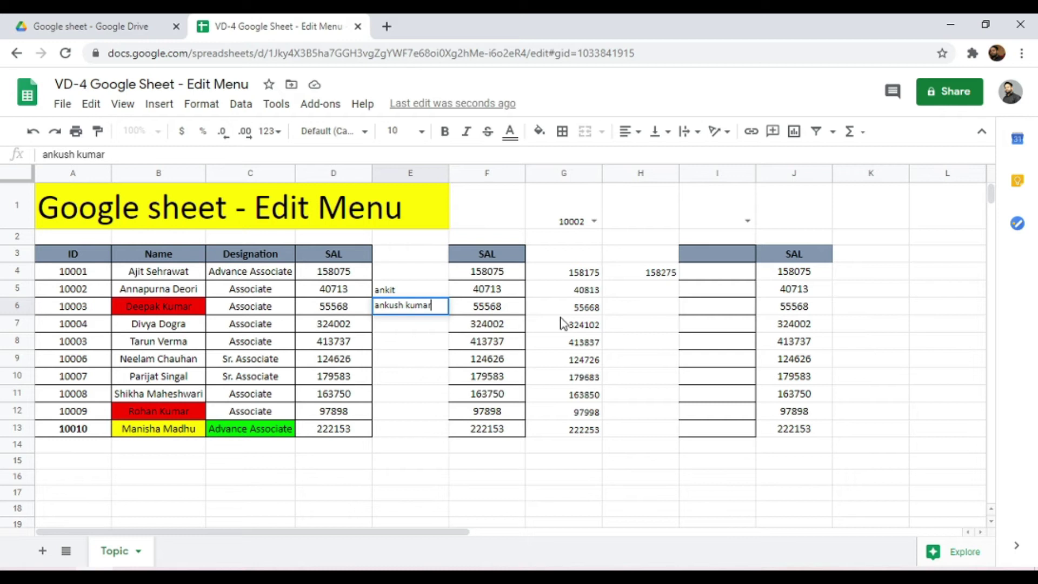
pyautogui.press('Return')
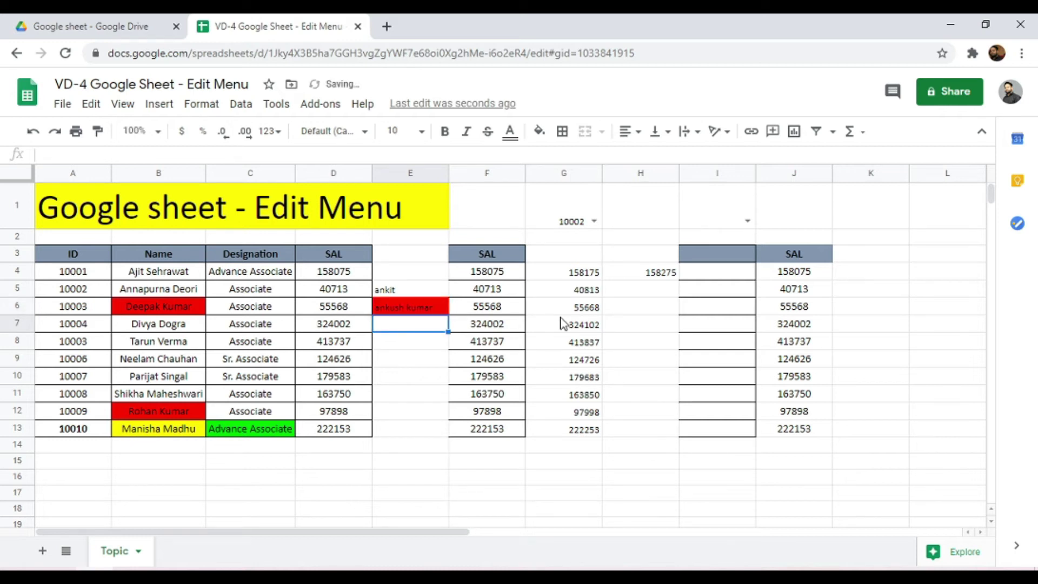
pyautogui.write('kumar')
pyautogui.press('Return')
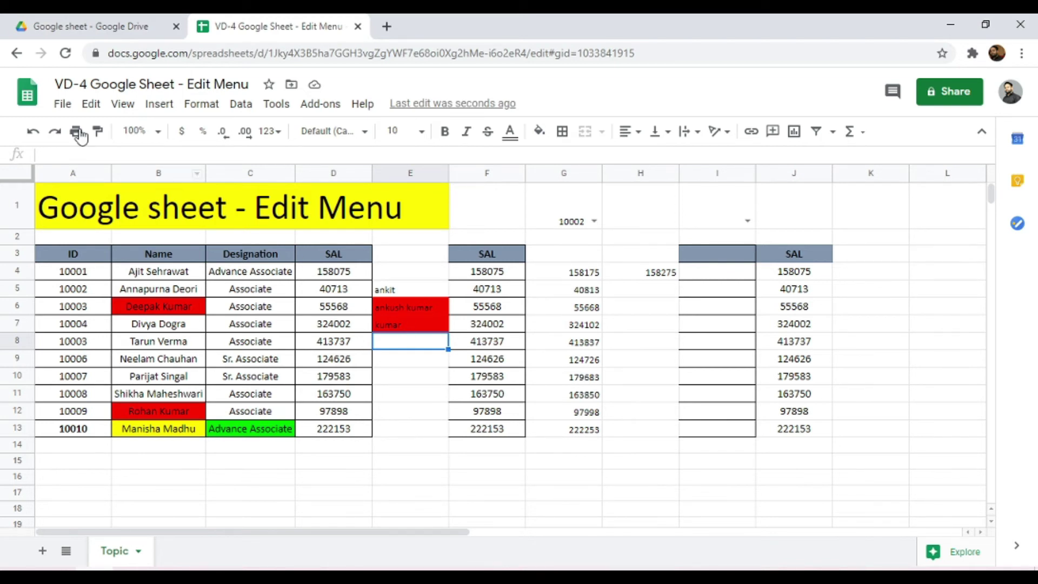
pyautogui.click(90, 104)
pyautogui.moveTo(149, 266)
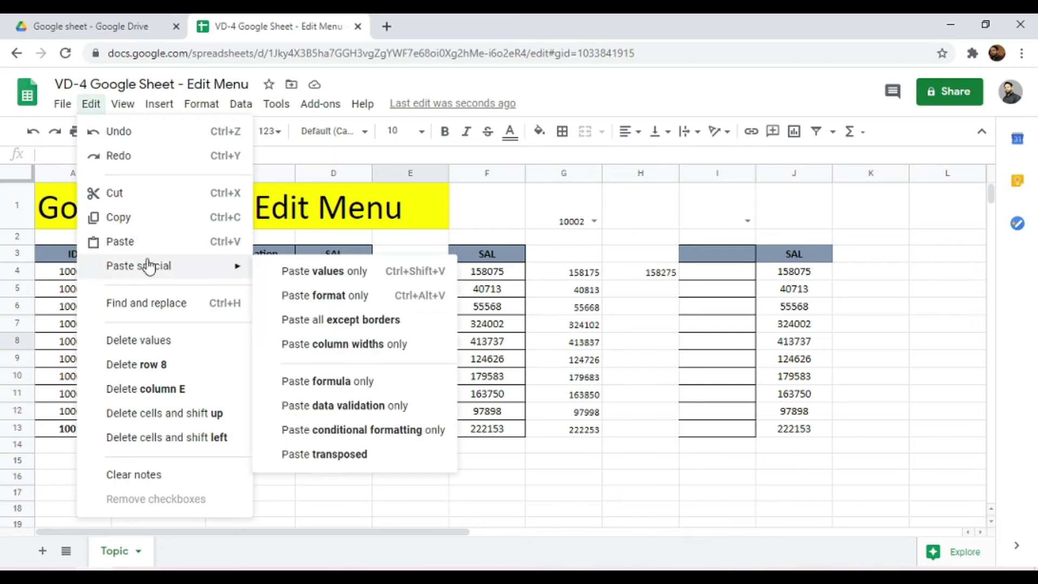
pyautogui.click(323, 454)
# - Copy the ID column A3:A13 with its header and paste it transposed starting at C16
pyautogui.click(81, 258)
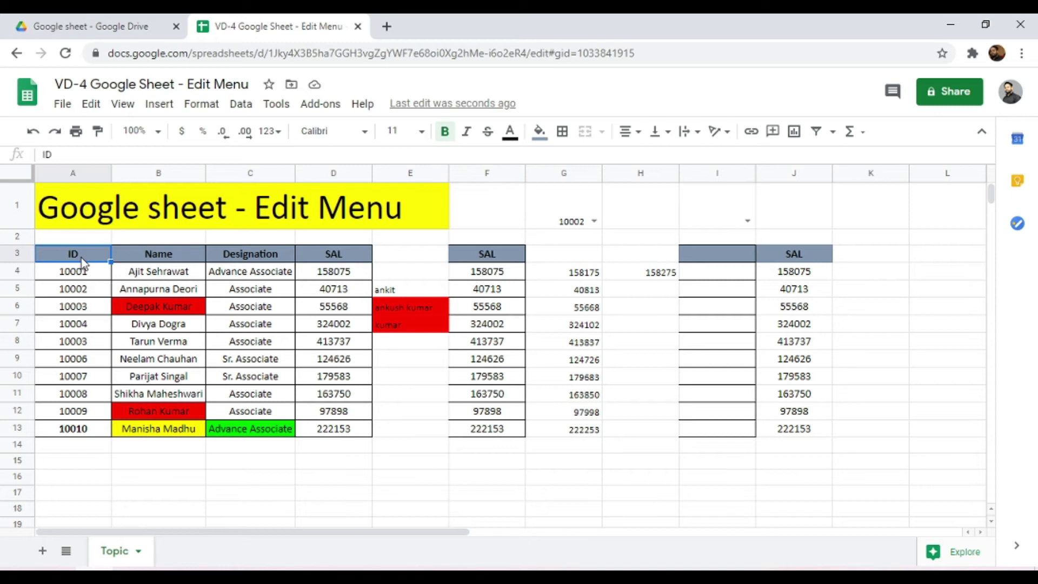
pyautogui.hotkey('ctrl', 'shift', 'Down')
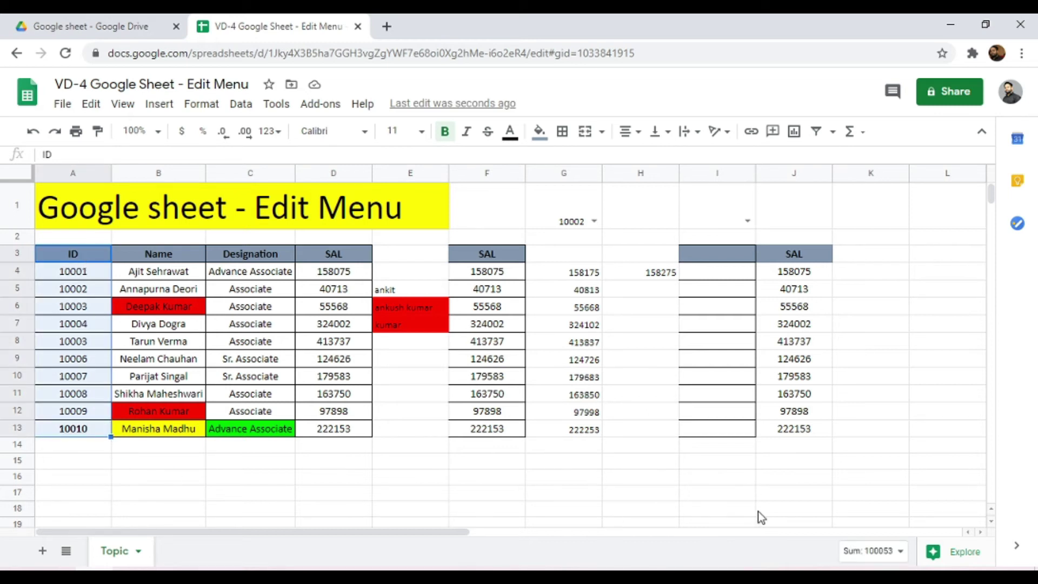
pyautogui.hotkey('ctrl', 'c')
pyautogui.rightClick(256, 478)
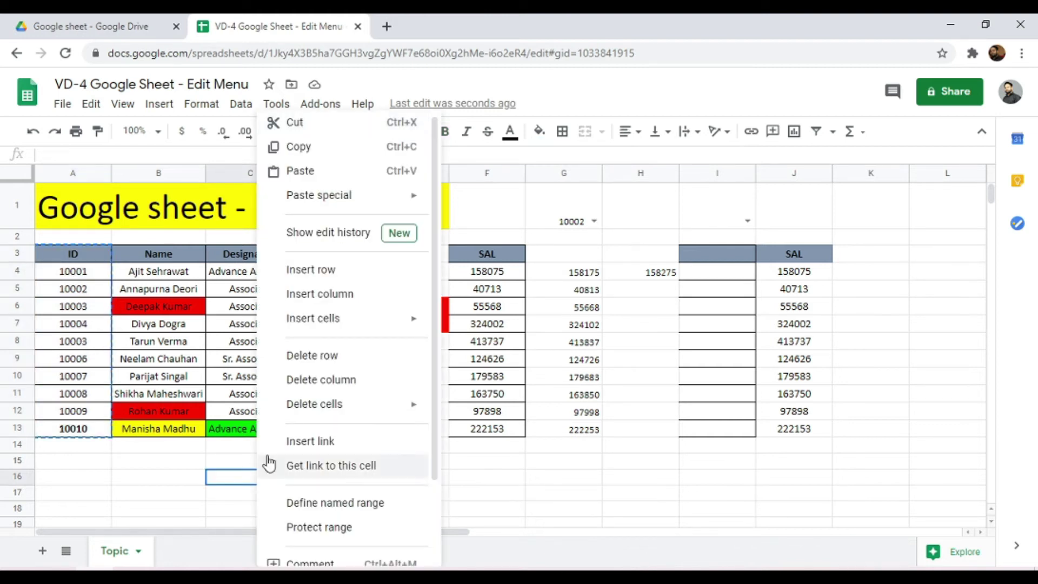
pyautogui.moveTo(325, 195)
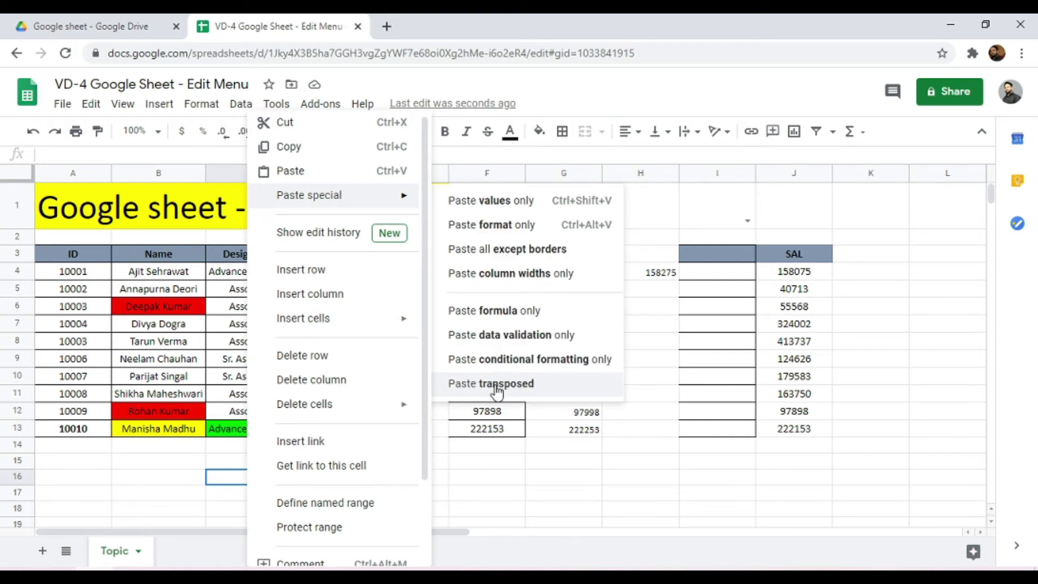
pyautogui.click(494, 384)
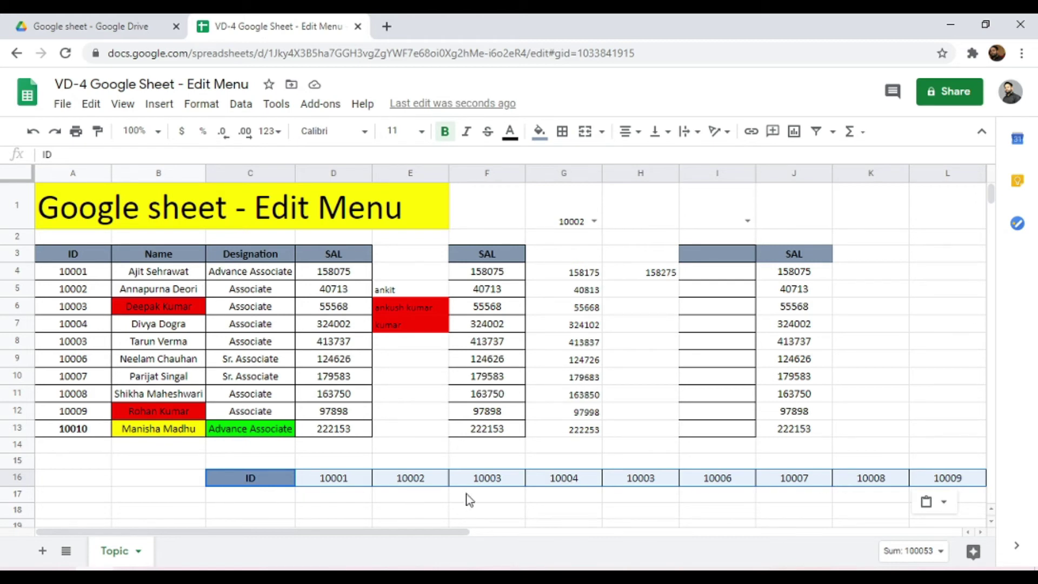
# - Copy the horizontal ID row C16:M16 and paste it transposed into a vertical column starting at A16
pyautogui.click(297, 479)
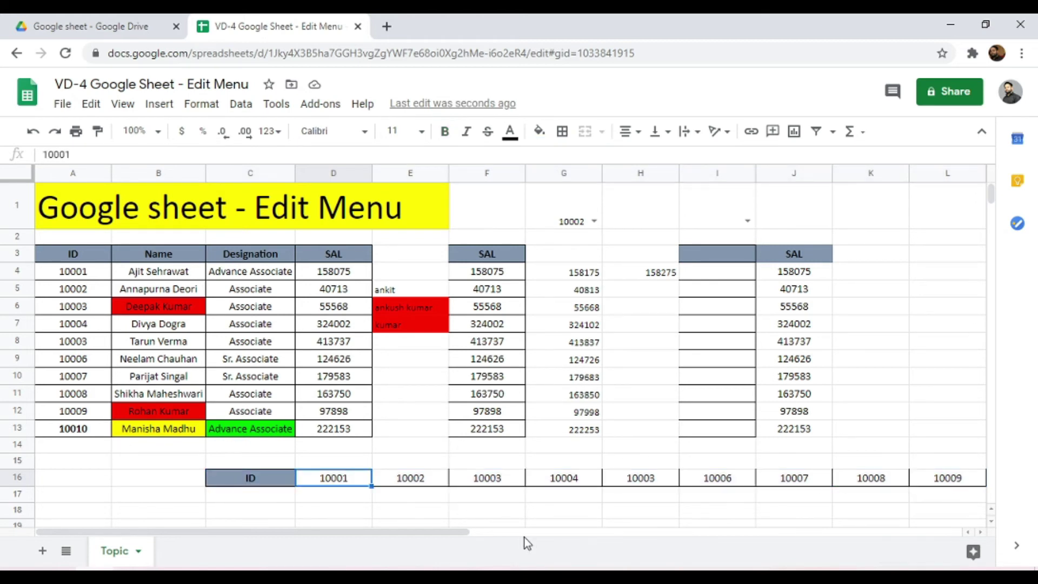
pyautogui.press('Left')
pyautogui.hotkey('ctrl', 'shift', 'Right')
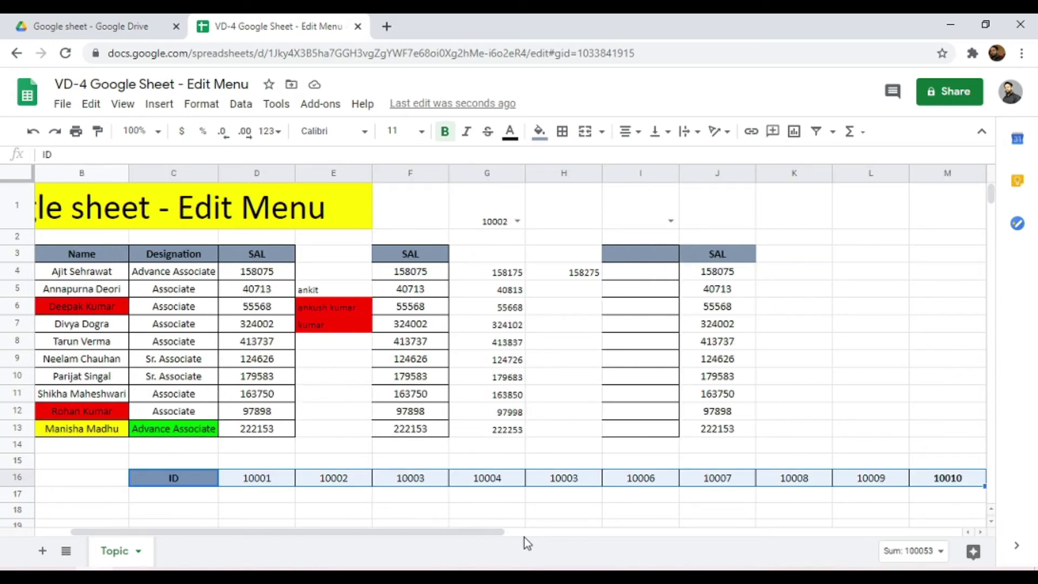
pyautogui.hotkey('ctrl', 'c')
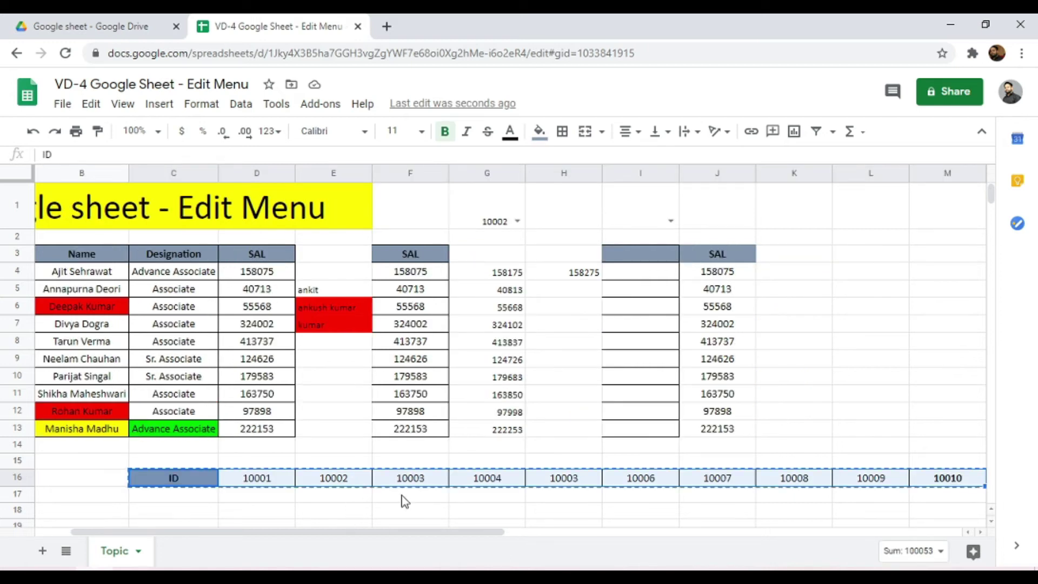
pyautogui.moveTo(426, 533); pyautogui.dragTo(277, 535)
pyautogui.click(65, 484)
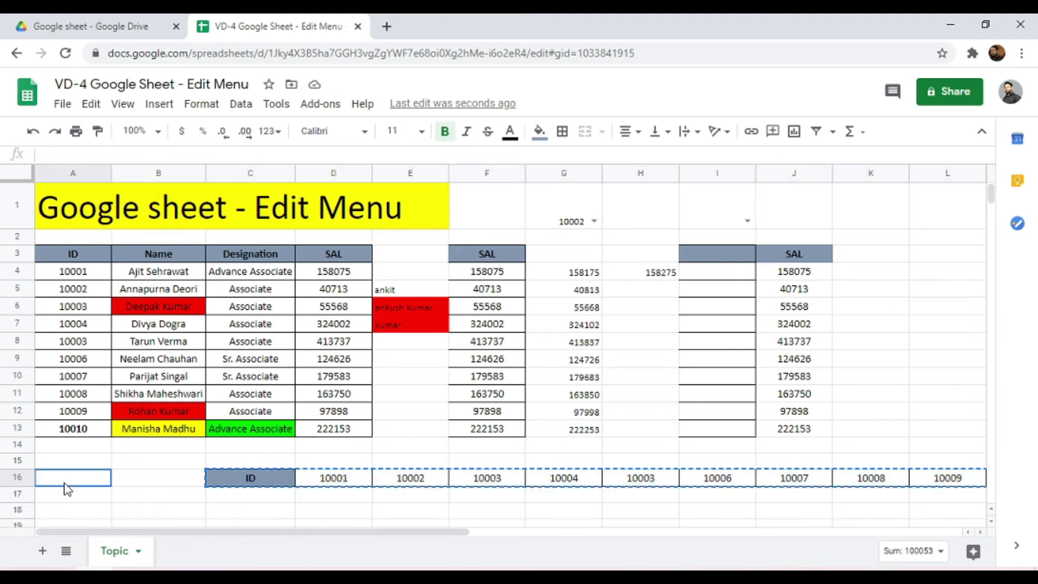
pyautogui.hotkey('alt', 'e')
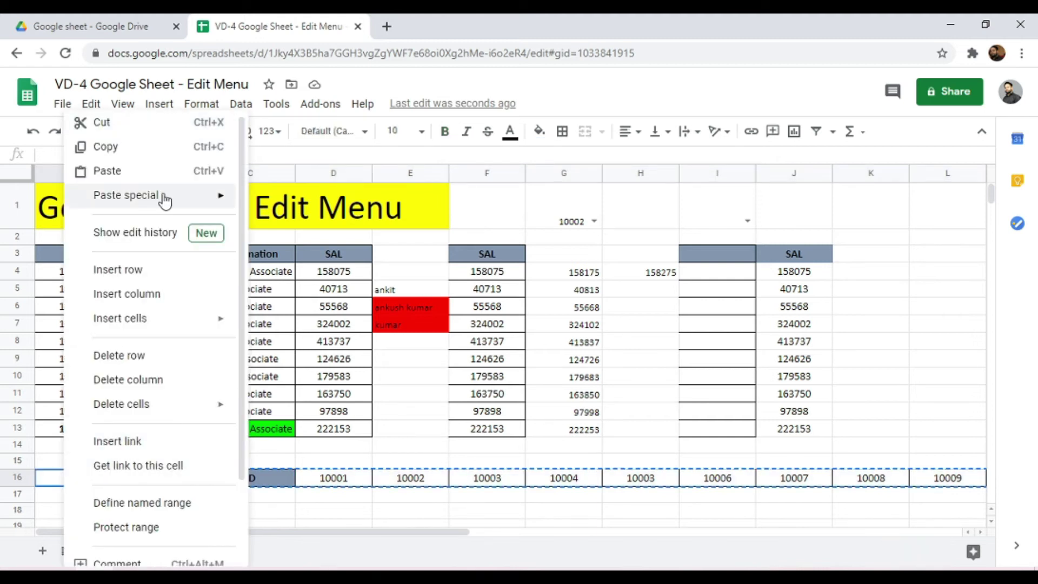
pyautogui.moveTo(164, 200)
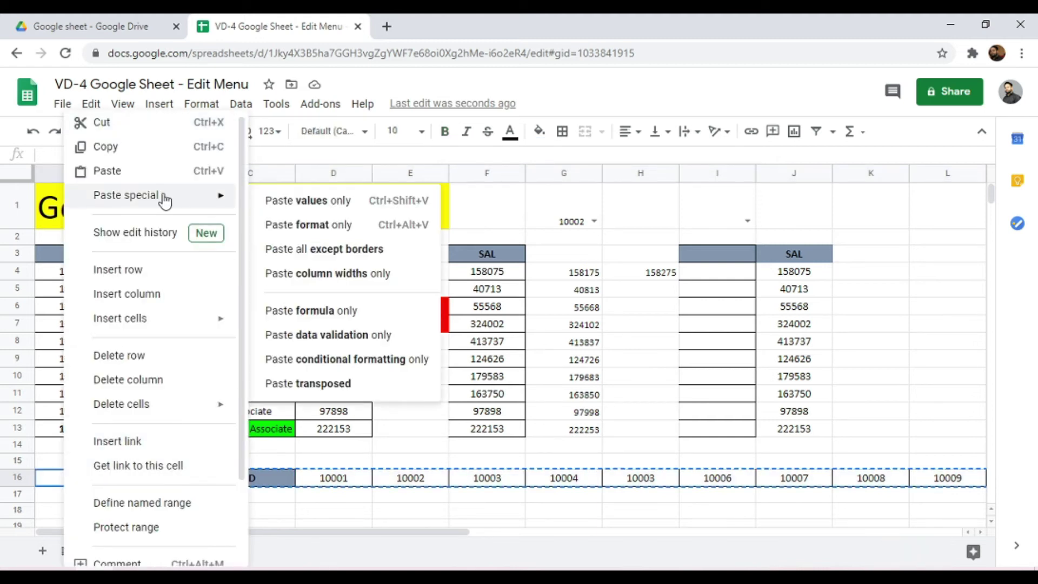
pyautogui.click(331, 384)
pyautogui.click(283, 483)
pyautogui.scroll(-1, 290, 481)
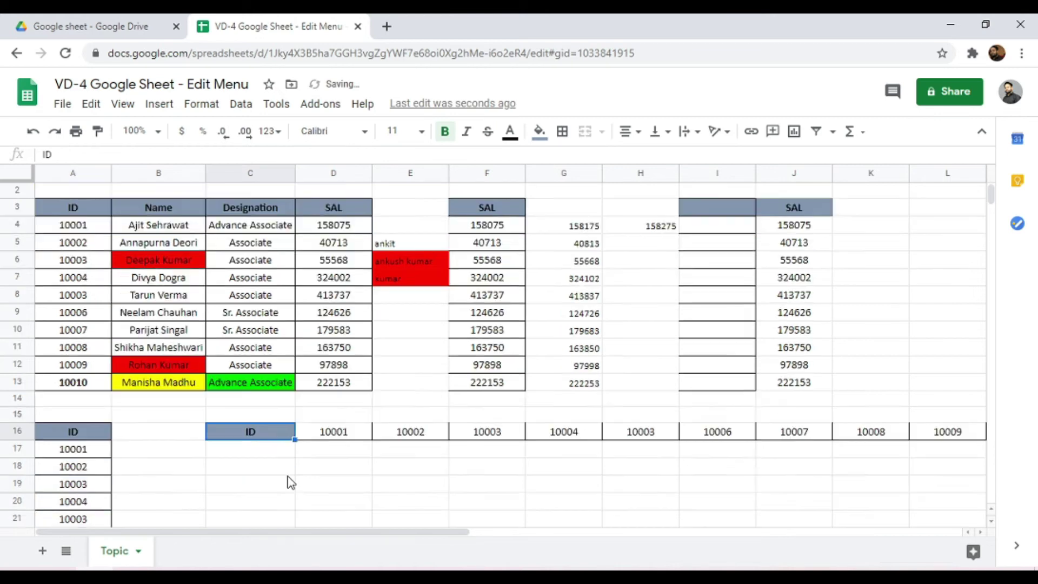
pyautogui.scroll(-3, 290, 481)
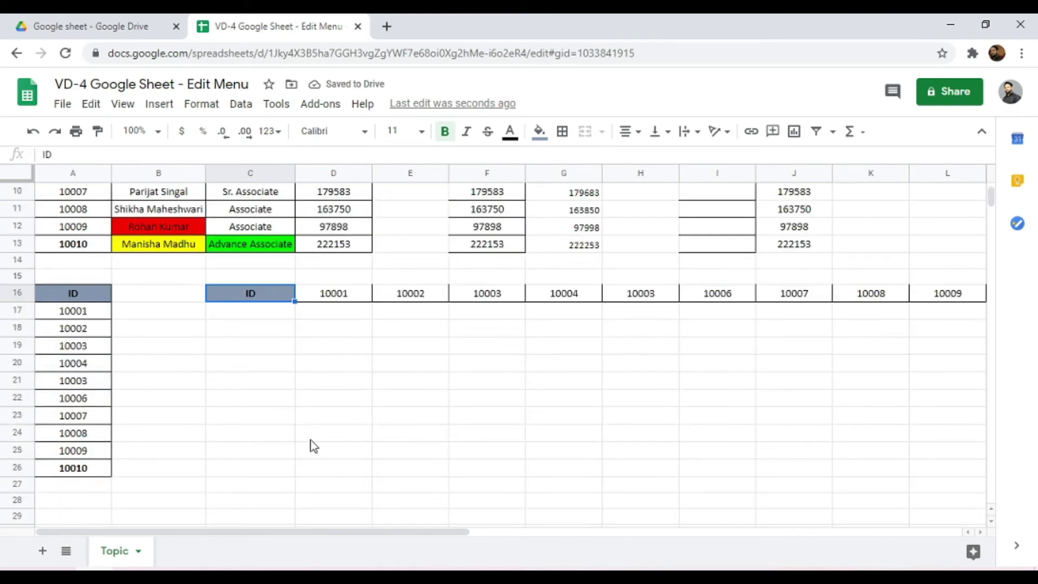
pyautogui.scroll(3, 314, 446)
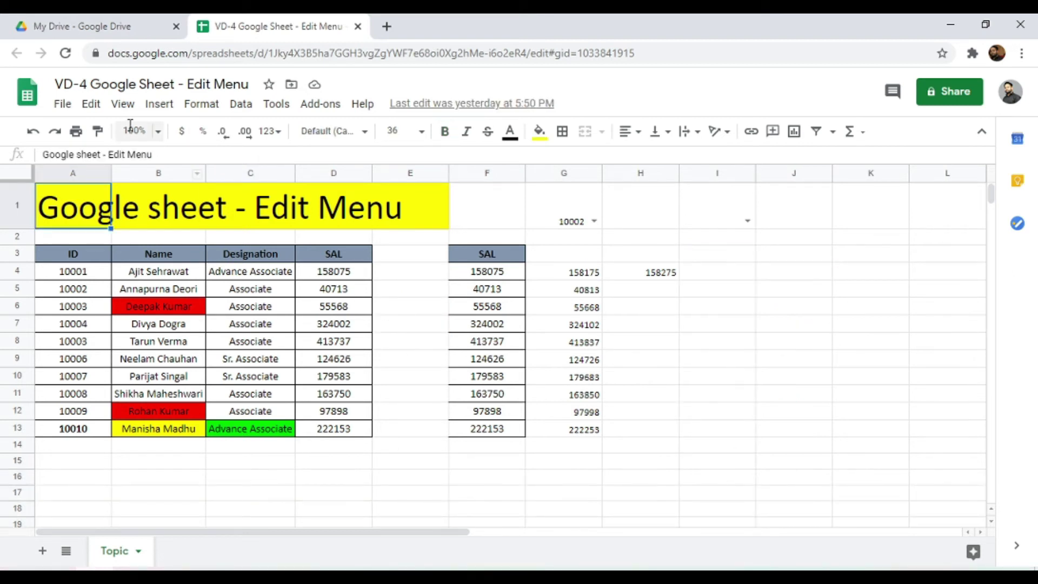
# - Open Find and replace, entering the first name from B6 as the search term and a different first name as the replacement
pyautogui.click(90, 108)
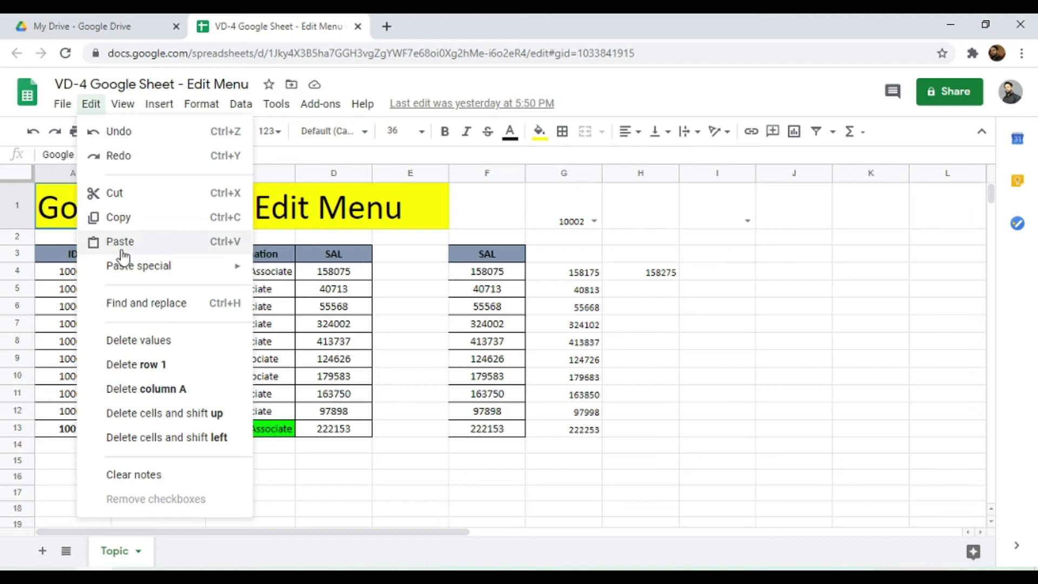
pyautogui.click(152, 304)
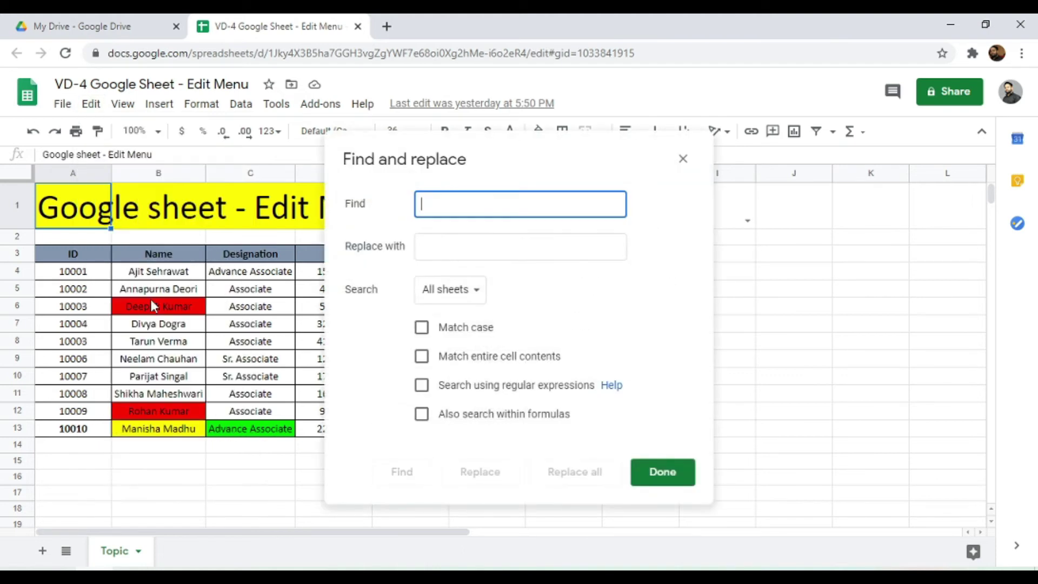
pyautogui.moveTo(489, 160); pyautogui.dragTo(606, 184)
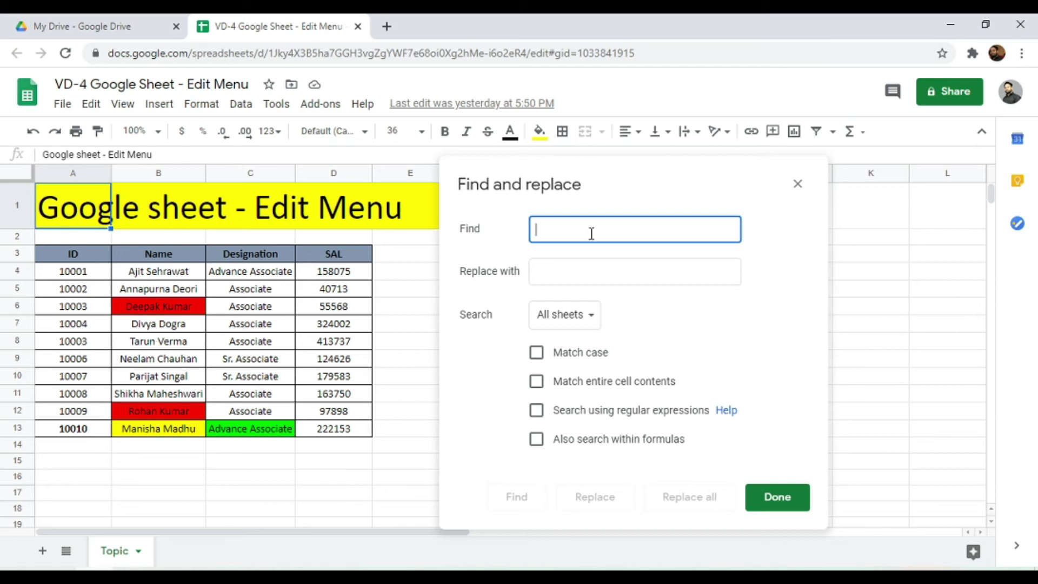
pyautogui.write('Deepak')
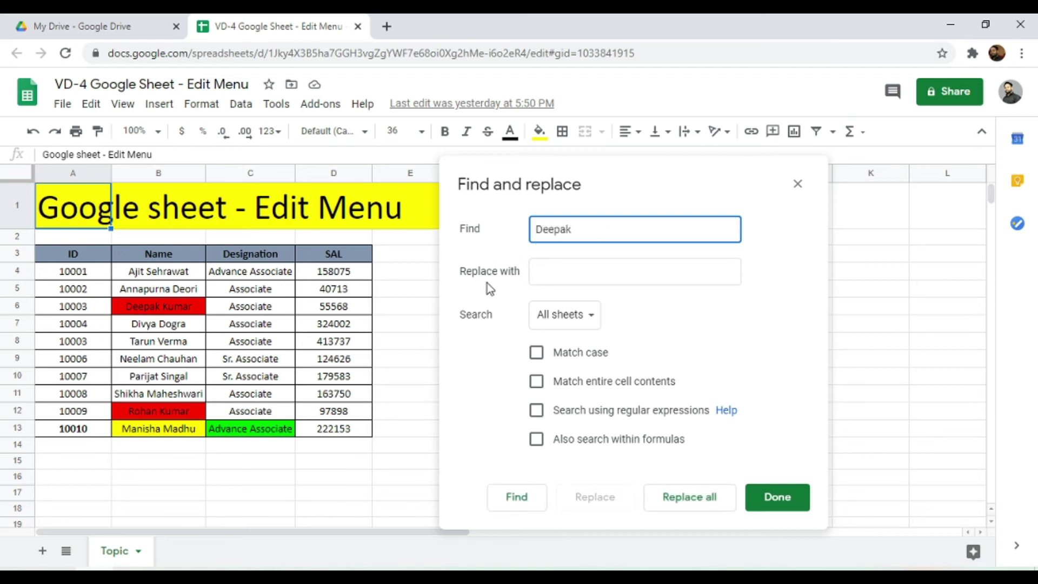
pyautogui.click(581, 264)
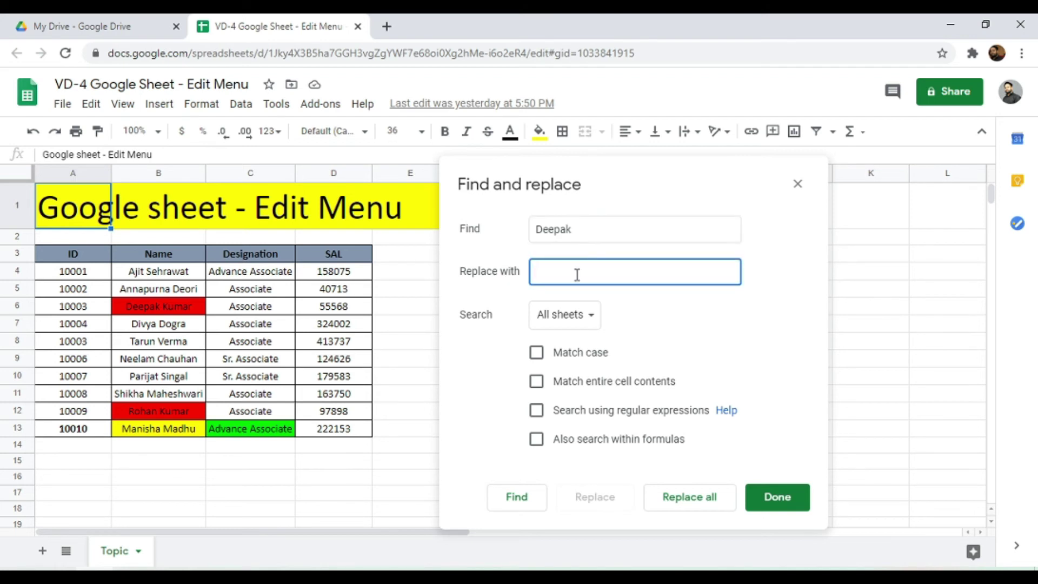
pyautogui.write('Manish')
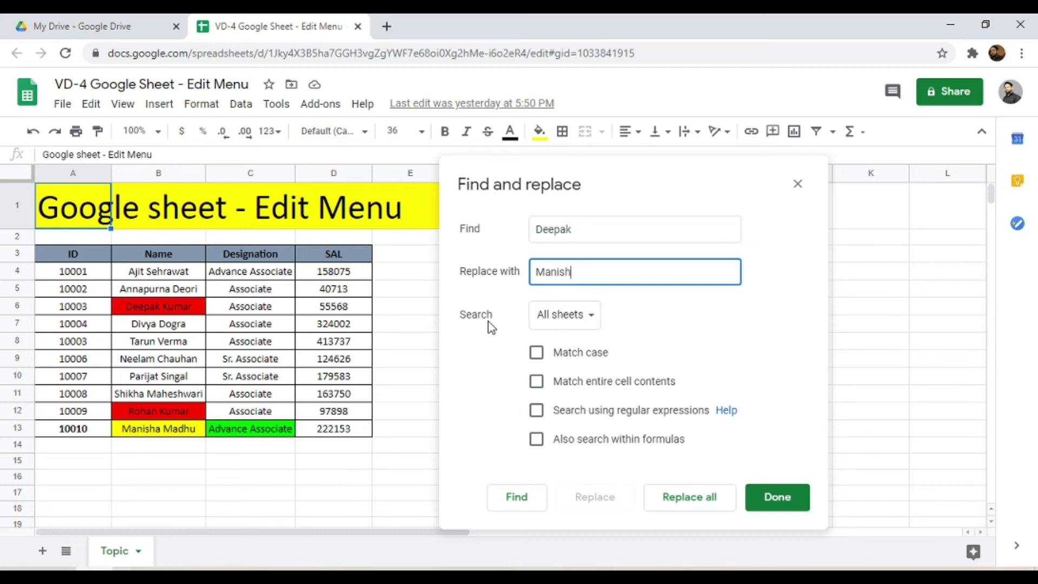
# - Limit the Find and replace search to this sheet and find the entered first name
pyautogui.click(576, 323)
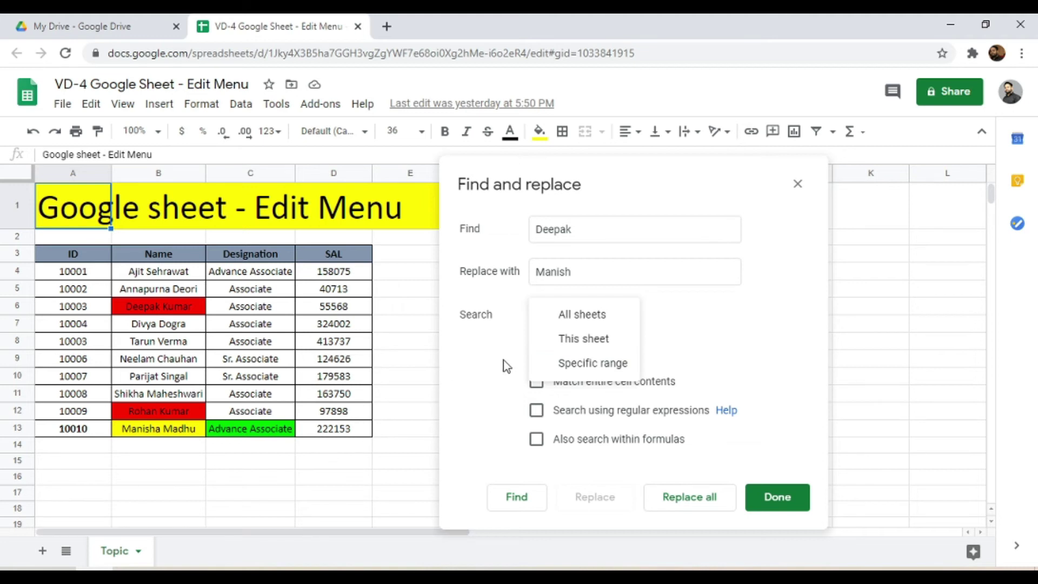
pyautogui.moveTo(352, 258); pyautogui.dragTo(355, 326)
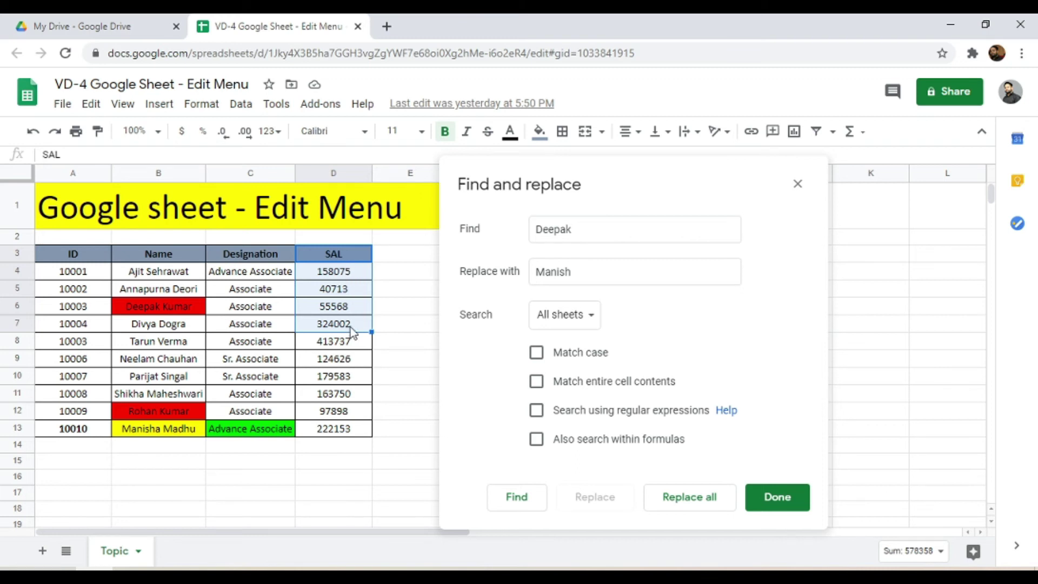
pyautogui.click(557, 320)
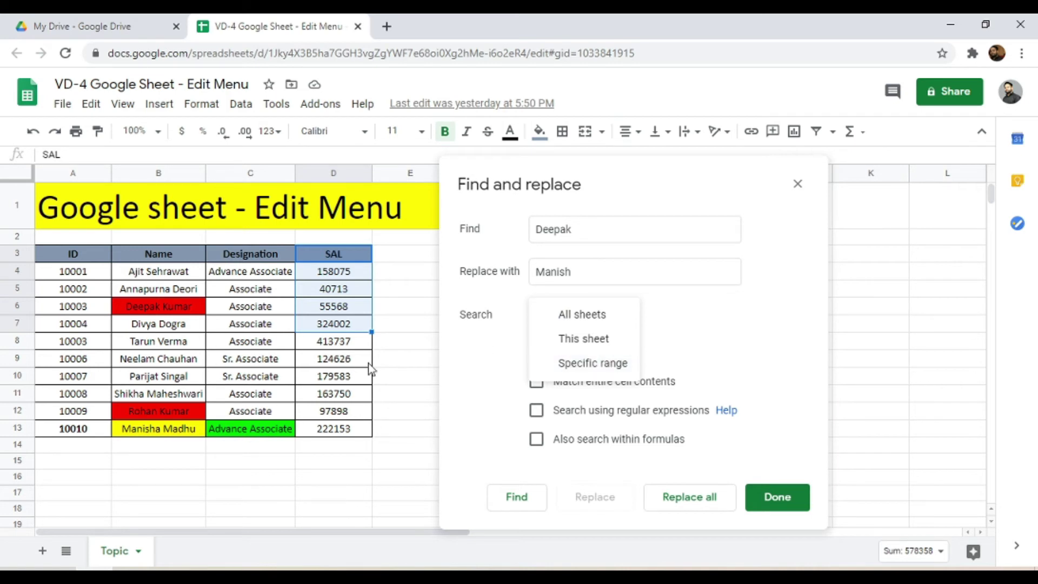
pyautogui.click(565, 338)
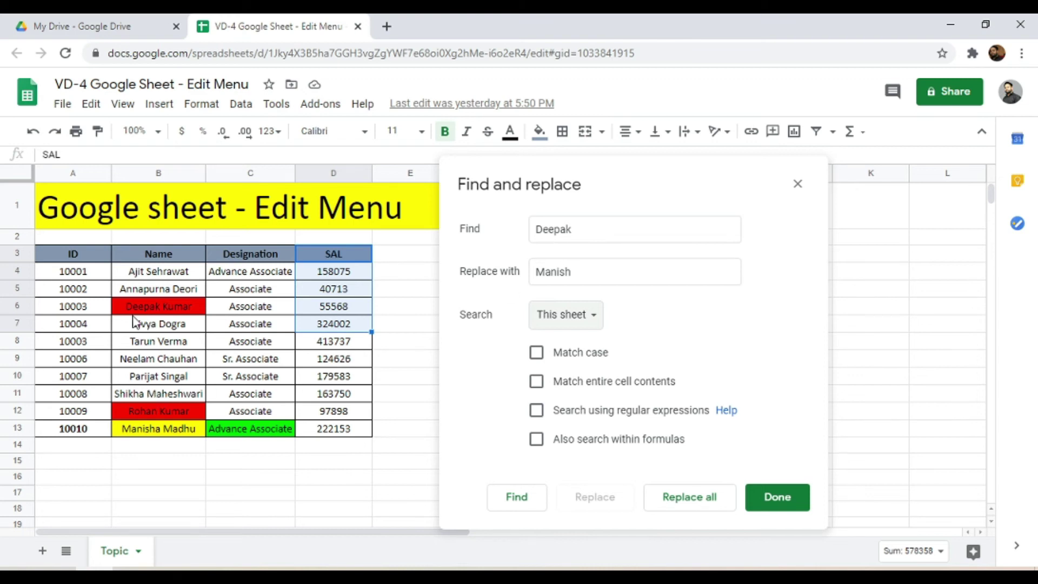
pyautogui.click(543, 229)
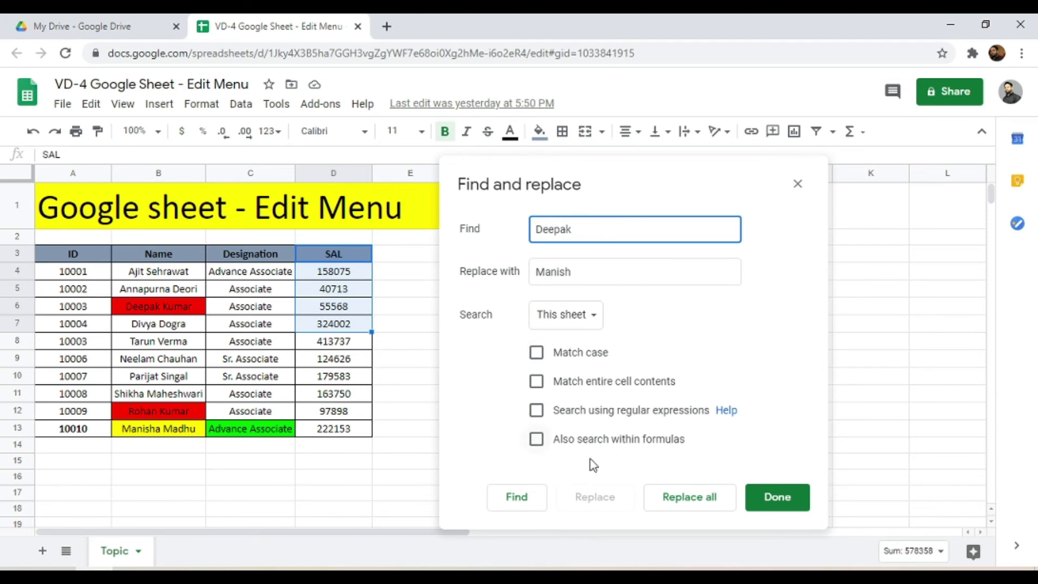
pyautogui.click(509, 496)
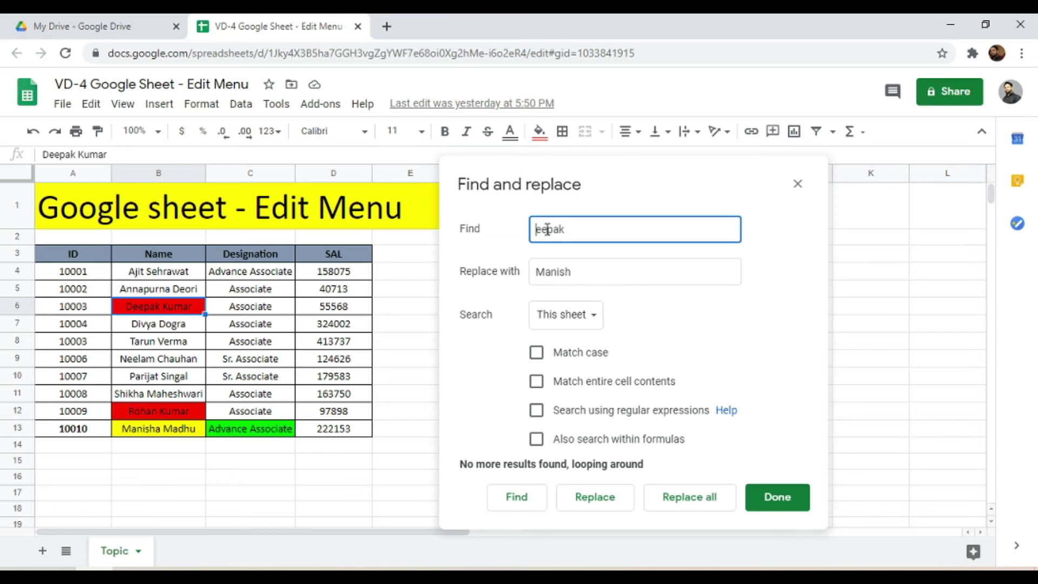
# - Change the search name's initial to lowercase, enable Match case, and run the find again
pyautogui.press('BackSpace')
pyautogui.write('d')
pyautogui.click(544, 349)
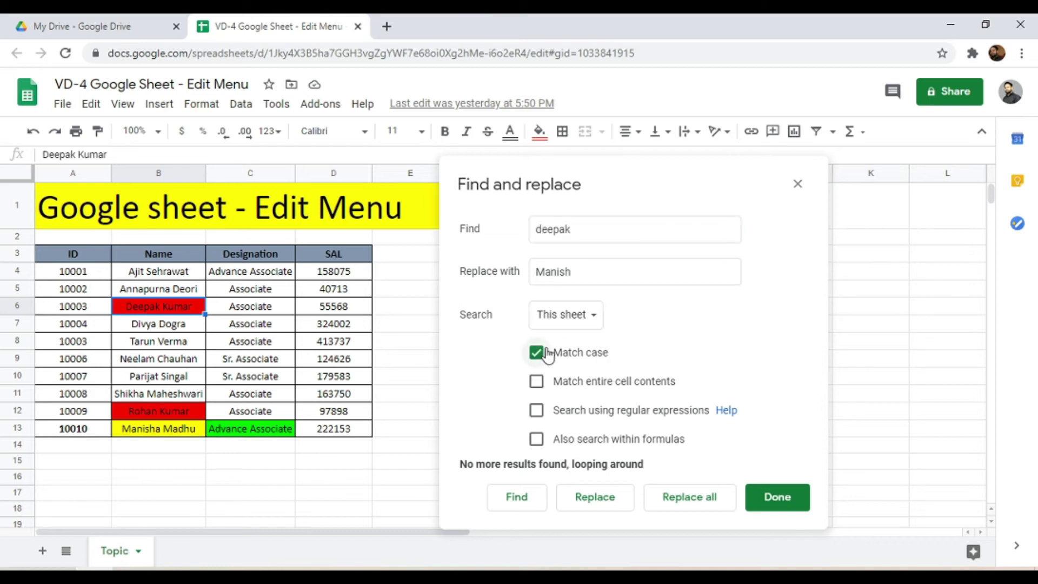
pyautogui.click(520, 499)
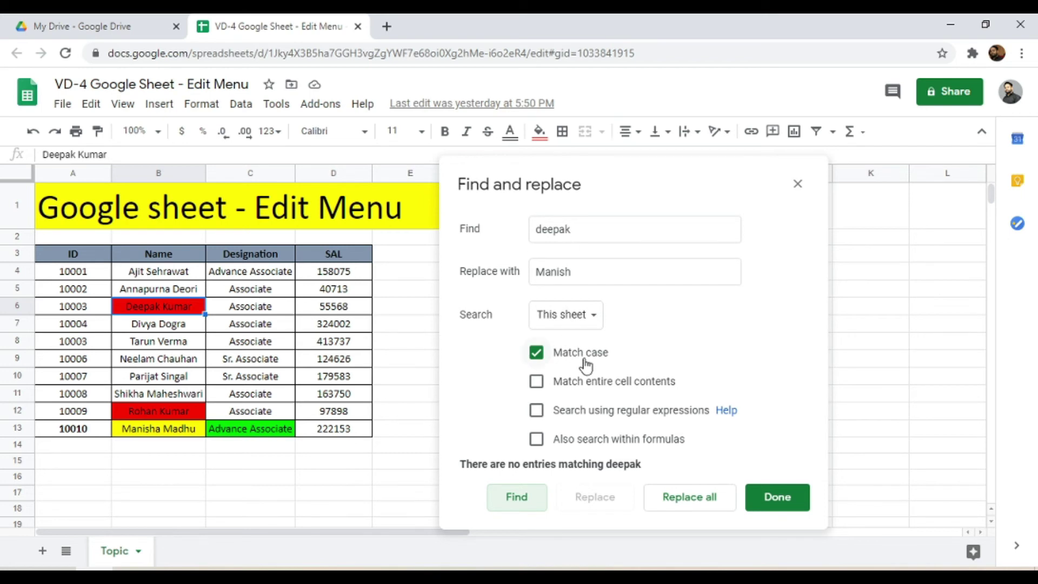
# - Disable Match case, replace all instances of the searched first name with the replacement name, and close Find and replace
pyautogui.click(536, 355)
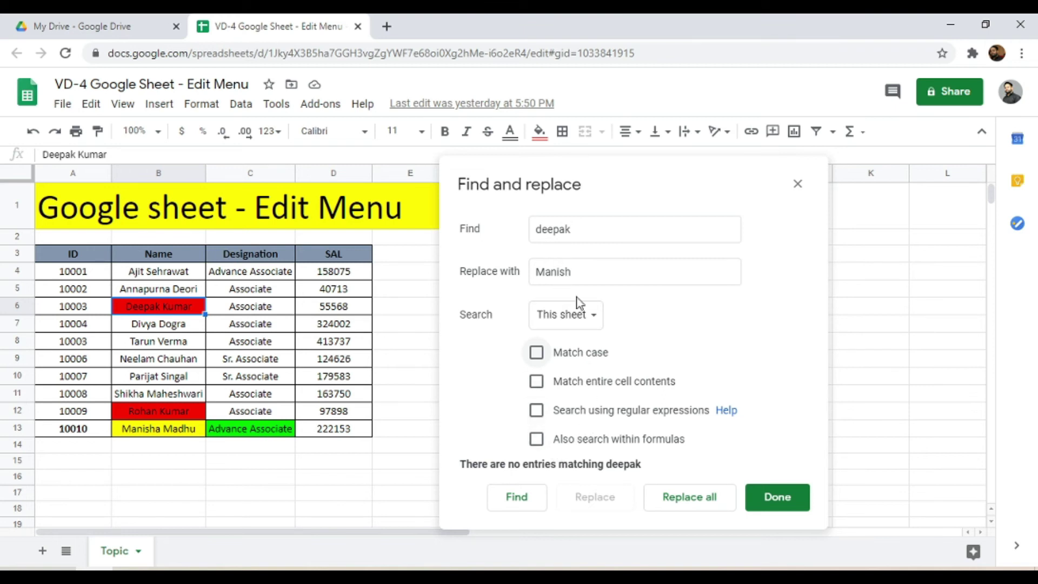
pyautogui.click(688, 499)
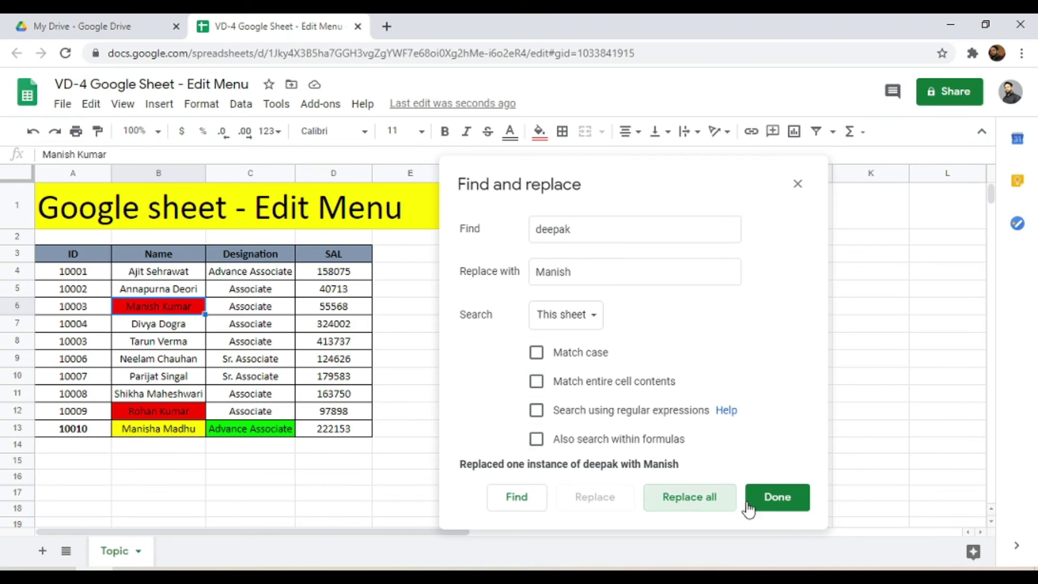
pyautogui.click(778, 496)
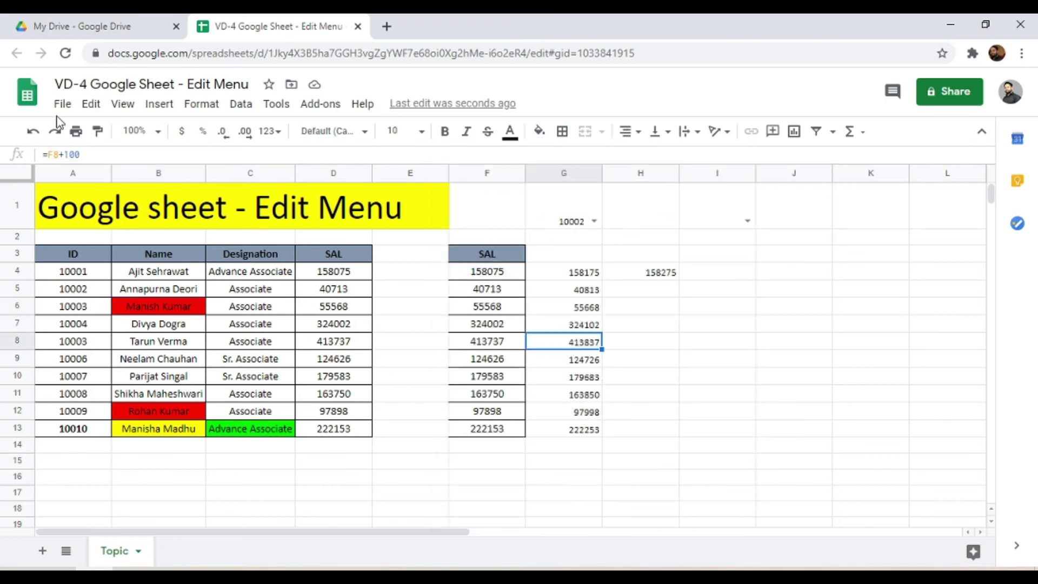
# - Delete the value in cell H4 using Delete values
pyautogui.click(91, 104)
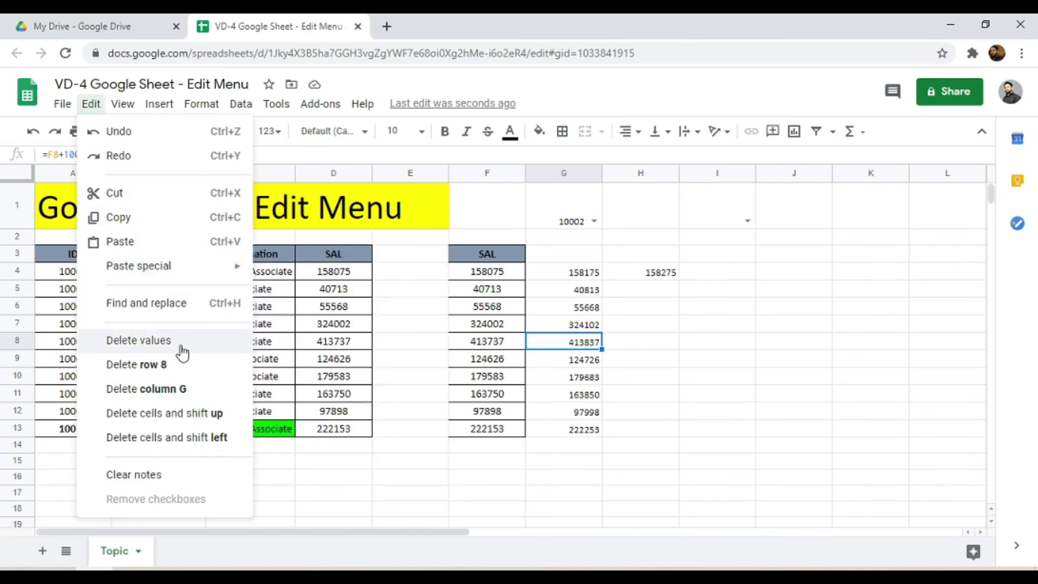
pyautogui.press('Escape')
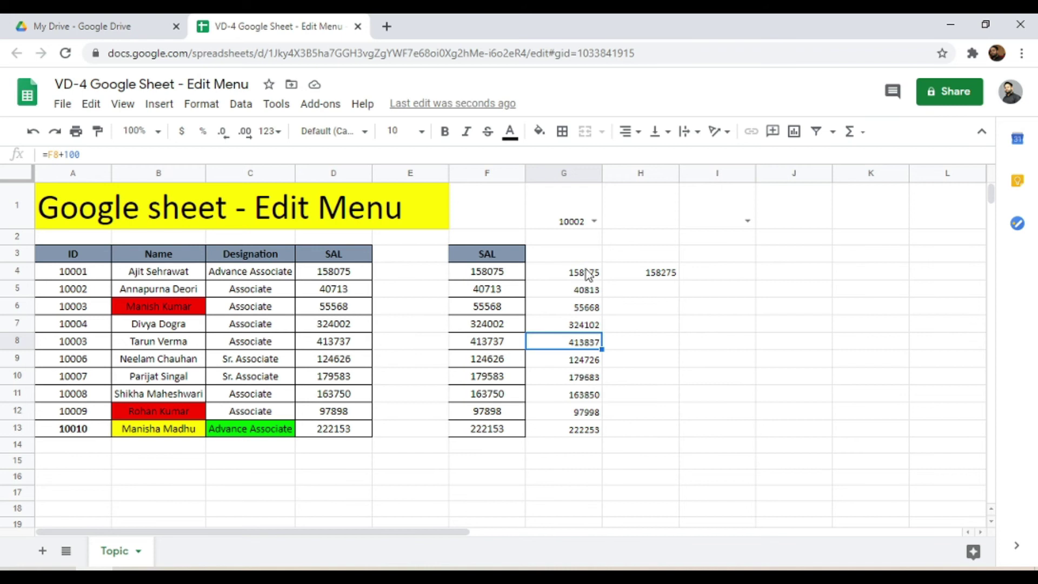
pyautogui.click(666, 276)
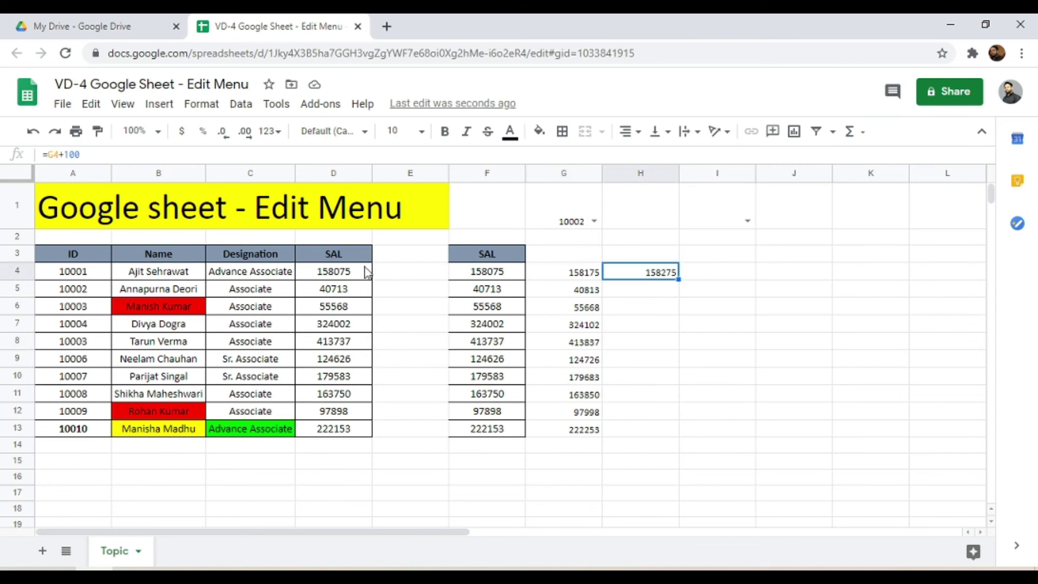
pyautogui.click(91, 103)
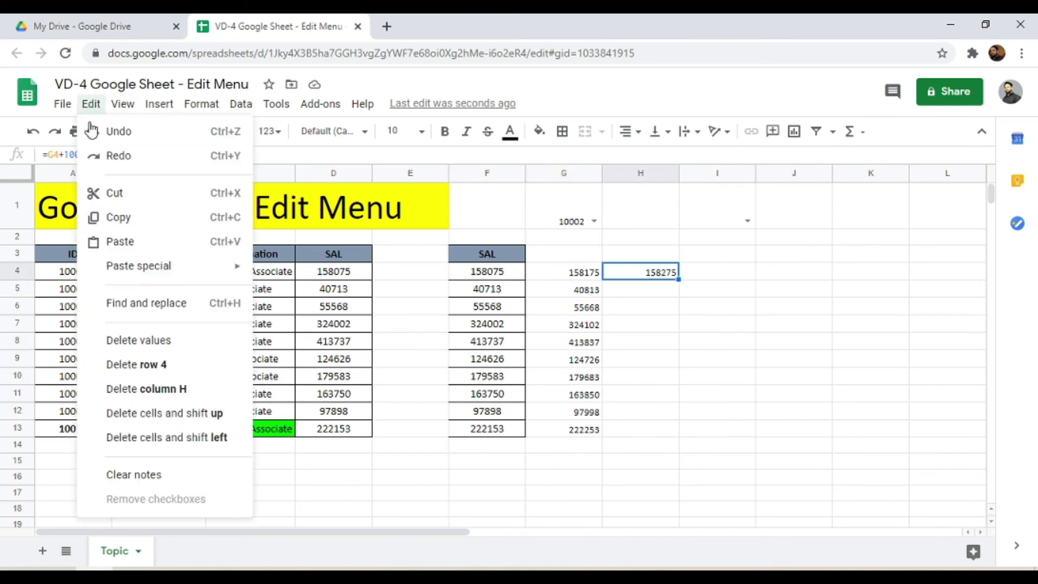
pyautogui.click(130, 340)
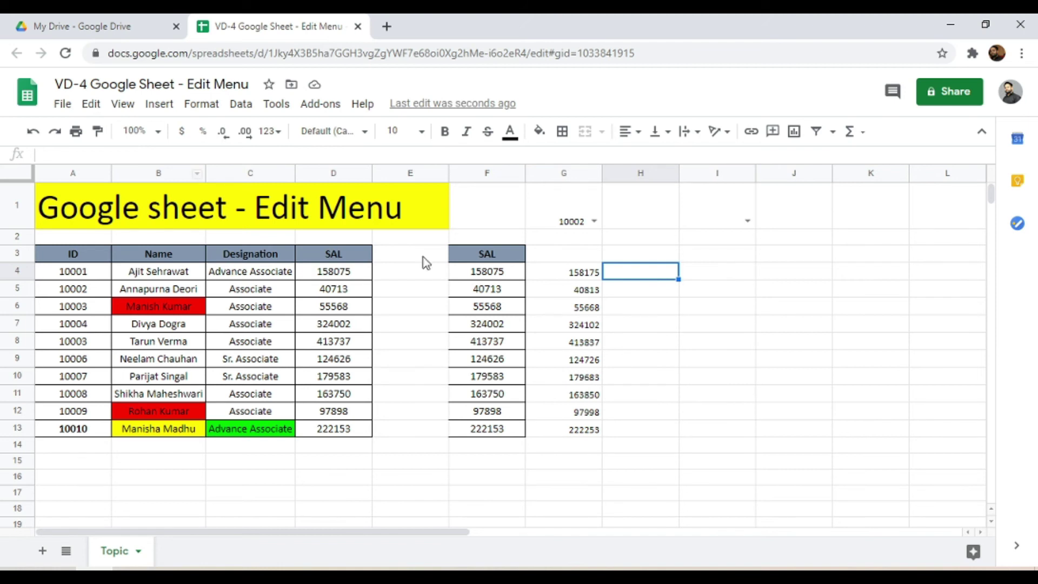
pyautogui.click(90, 104)
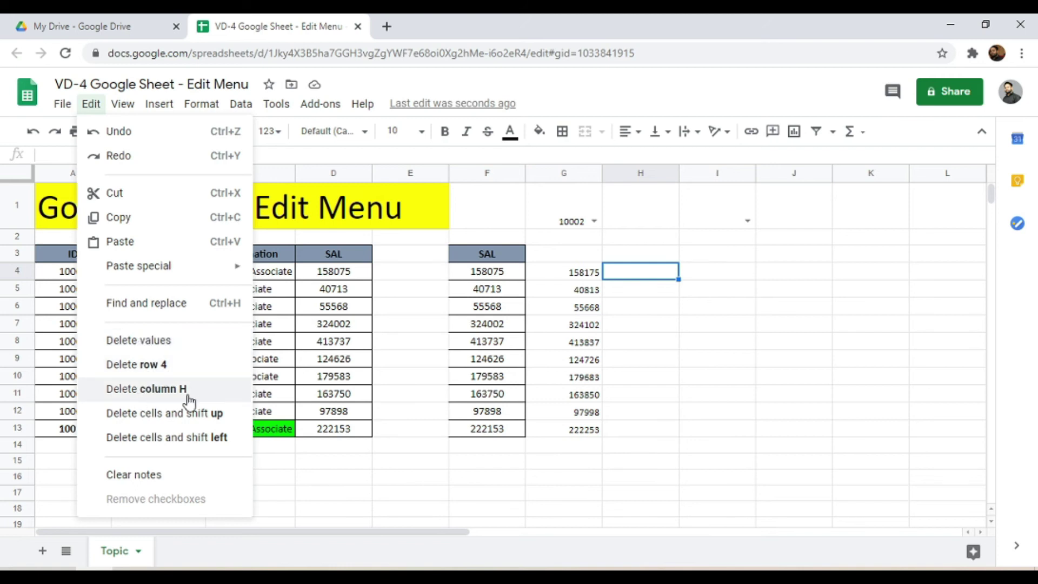
pyautogui.press('Escape')
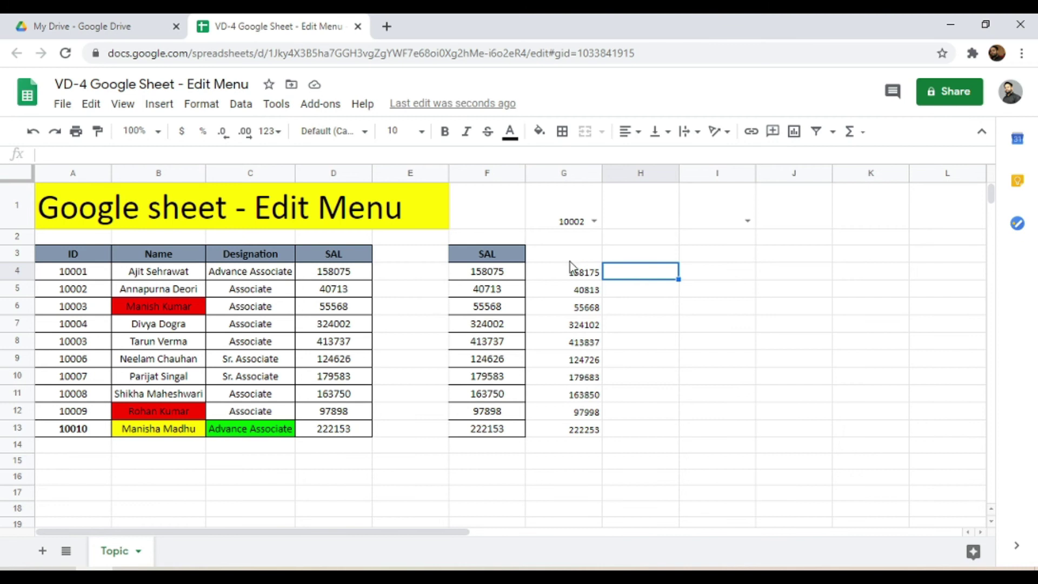
pyautogui.click(92, 112)
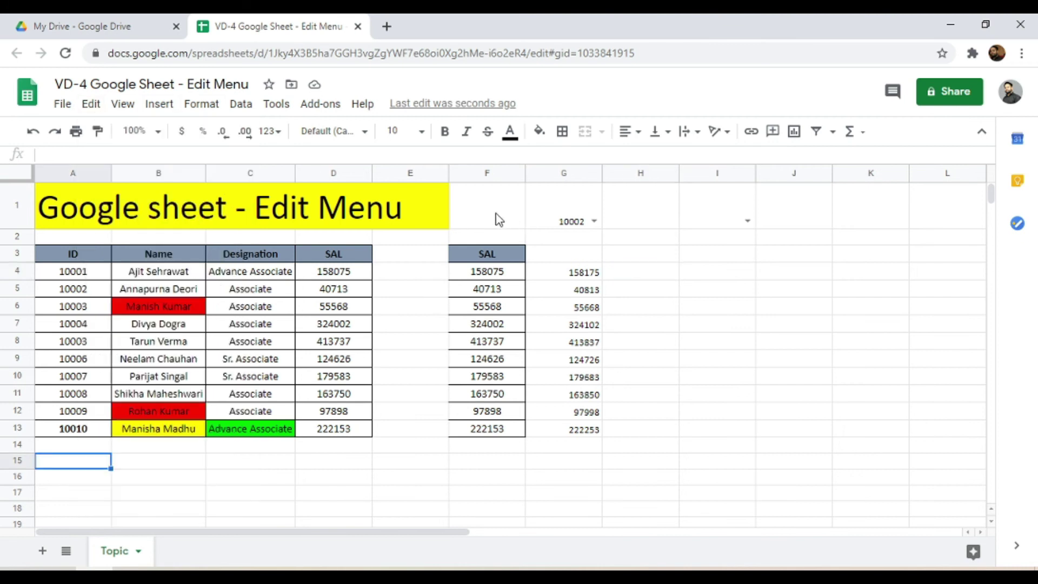
pyautogui.click(491, 218)
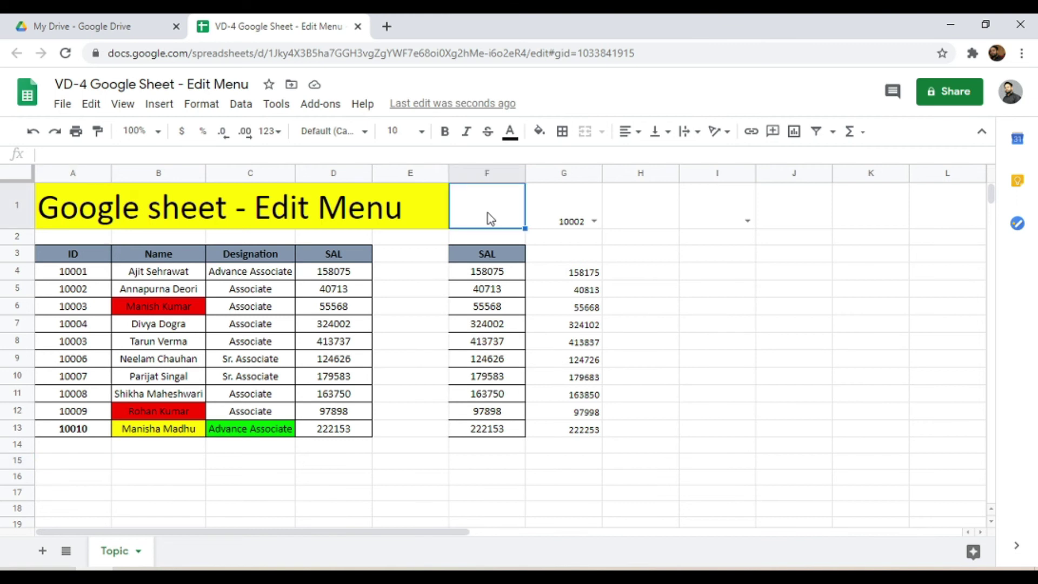
# - Delete column F and undo the deletion
pyautogui.click(91, 104)
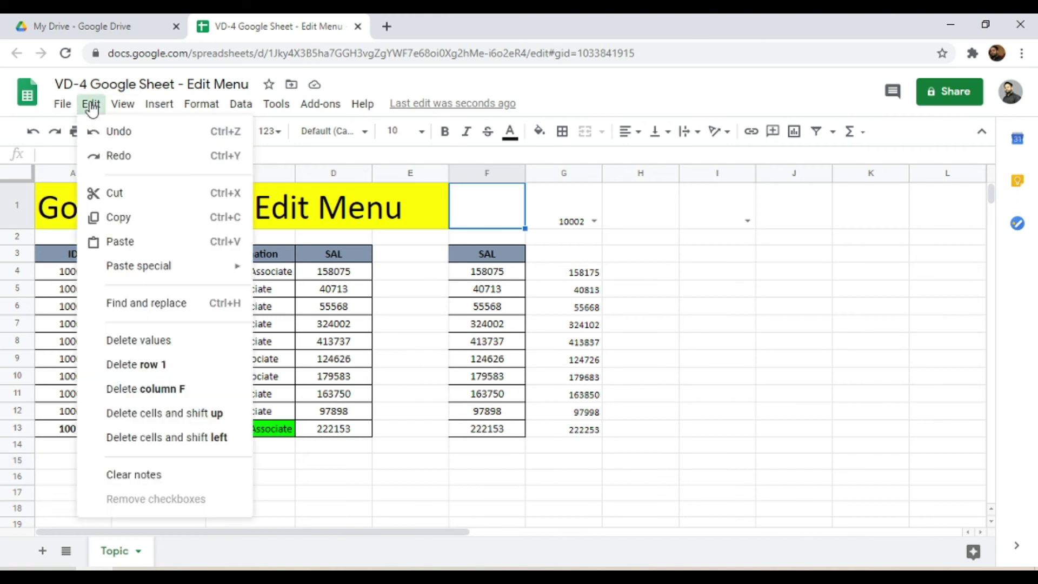
pyautogui.click(173, 397)
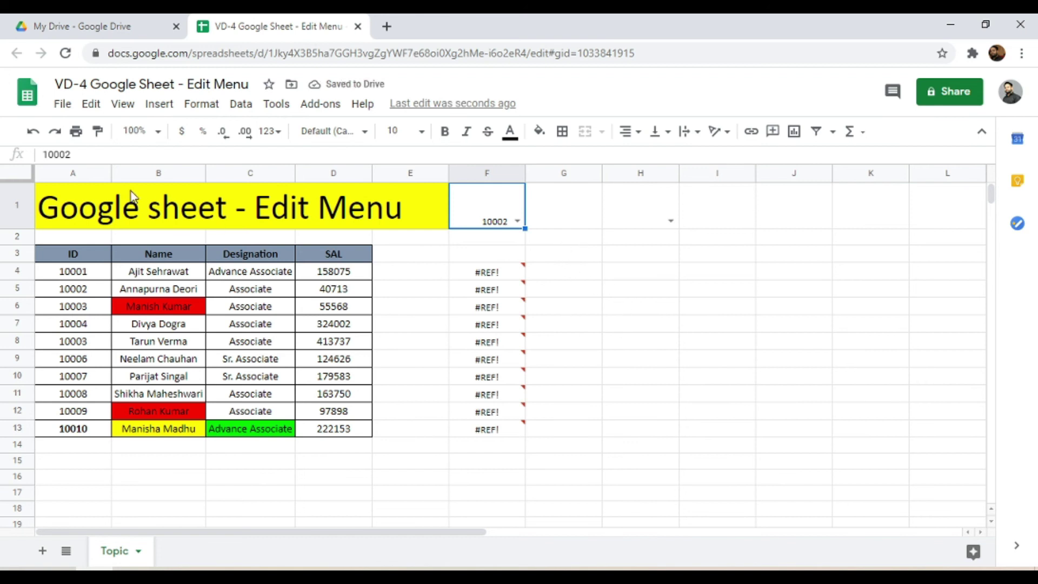
pyautogui.click(33, 143)
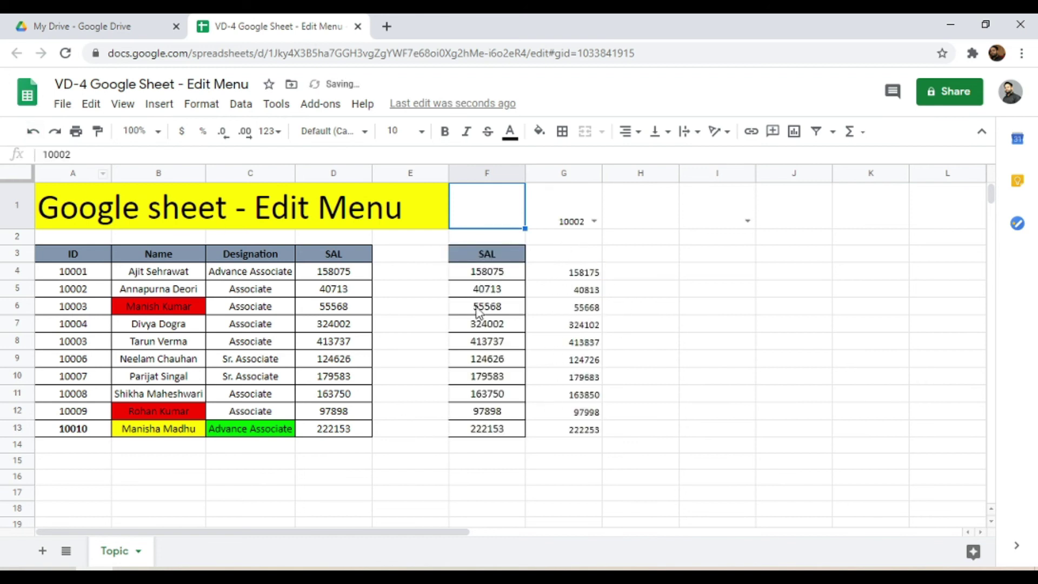
# - Cut the last two salary values in D12:D13 and paste them into D14:D15
pyautogui.click(334, 445)
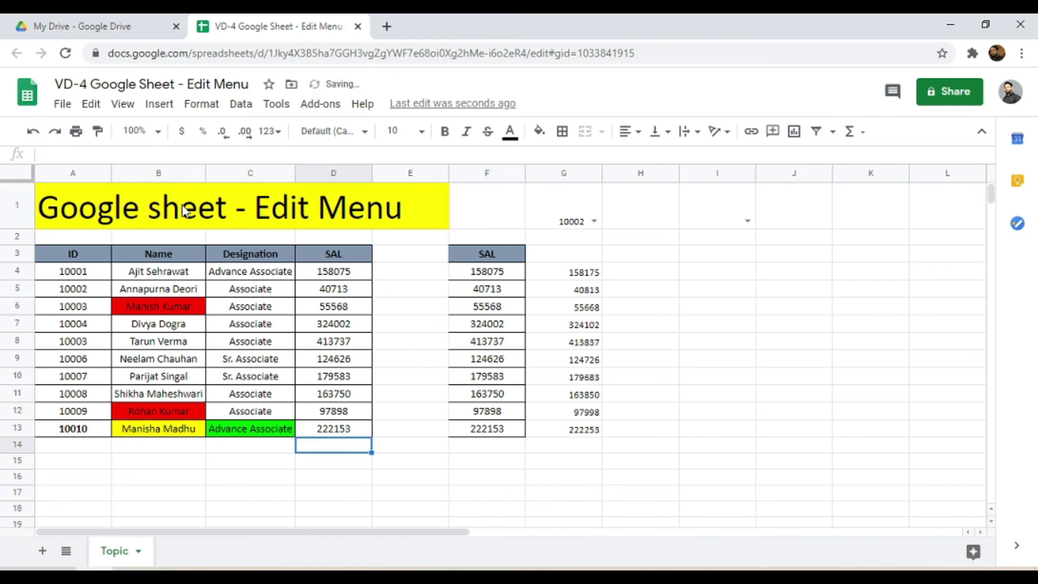
pyautogui.click(92, 107)
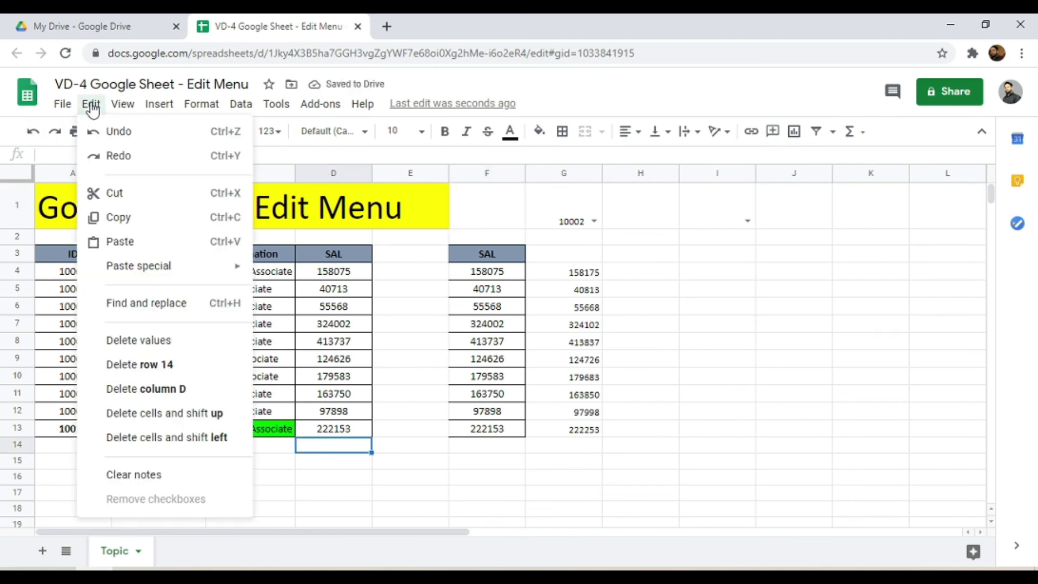
pyautogui.click(196, 419)
pyautogui.press('Up')
pyautogui.press('Up')
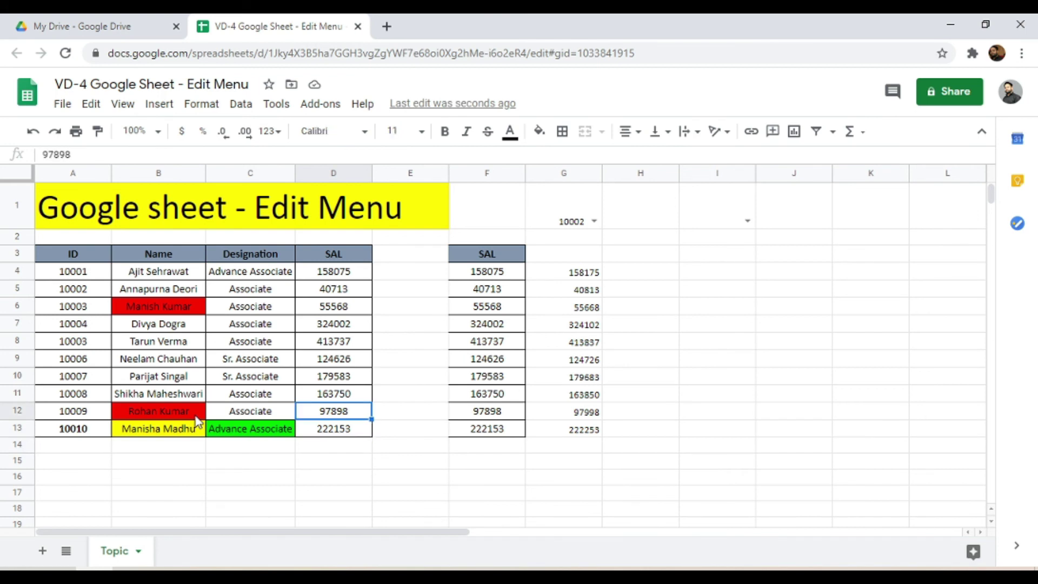
pyautogui.hotkey('shift', 'Down')
pyautogui.hotkey('ctrl', 'x')
pyautogui.press('Down')
pyautogui.press('Down')
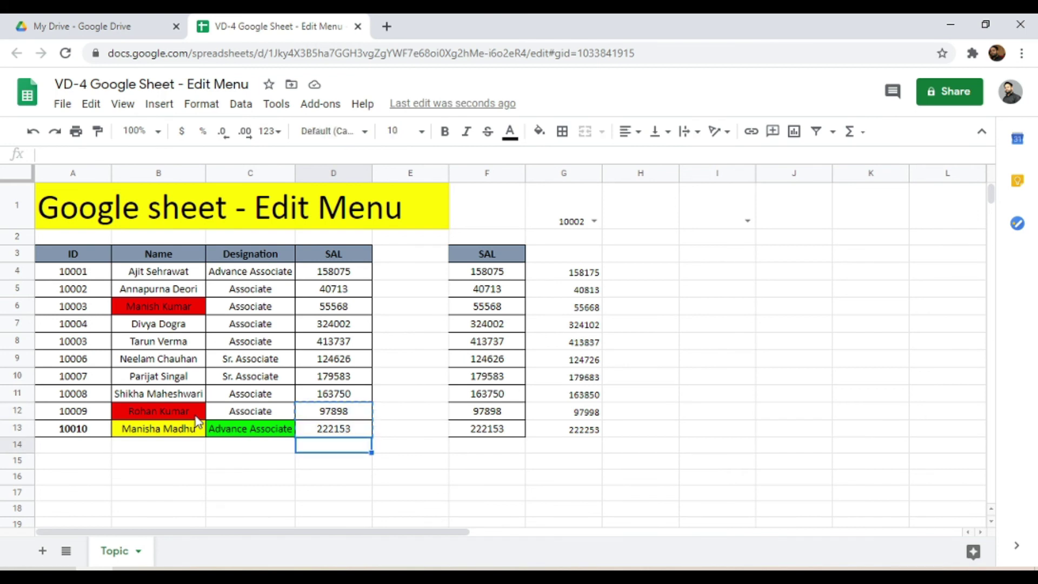
pyautogui.hotkey('ctrl', 'v')
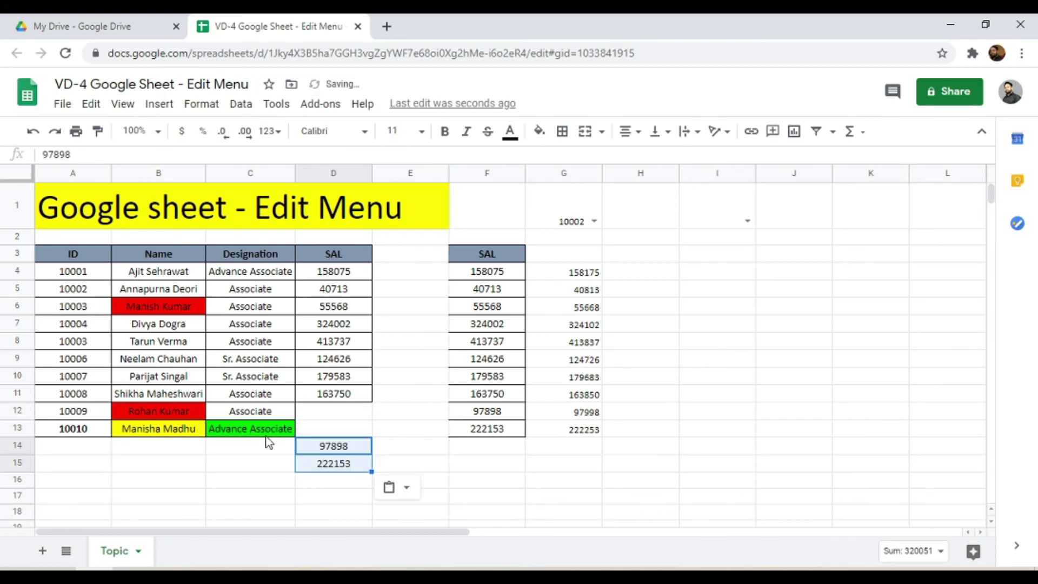
# - Delete the empty cells D12:D13 and shift the cells below up
pyautogui.click(342, 418)
pyautogui.hotkey('shift', 'Down')
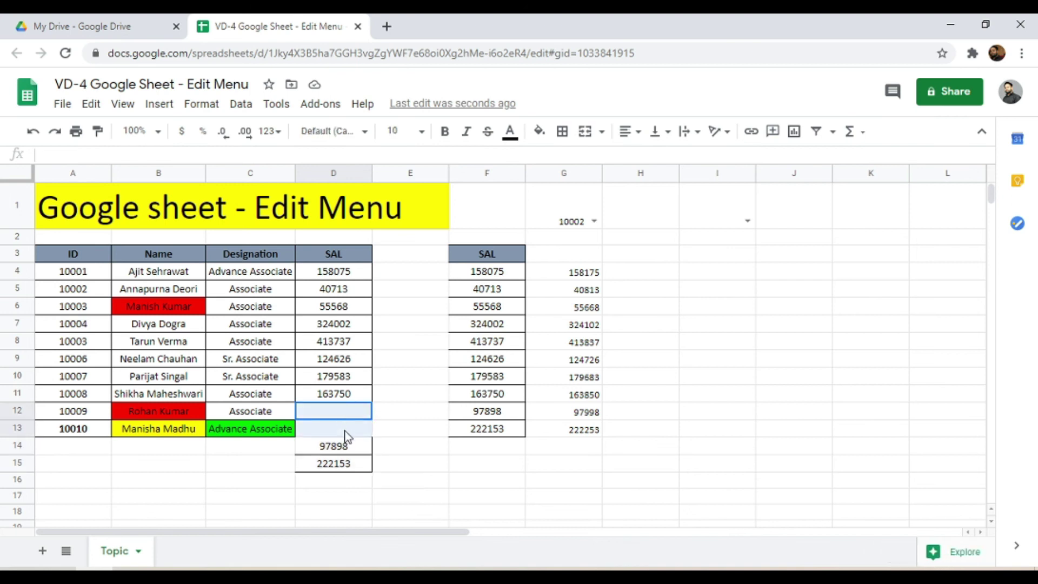
pyautogui.click(92, 106)
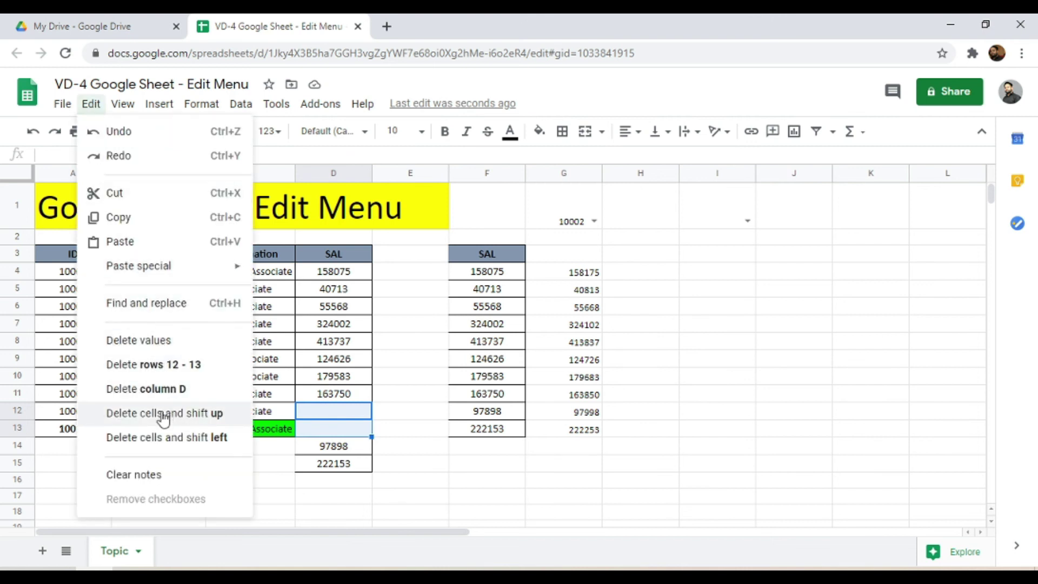
pyautogui.click(197, 415)
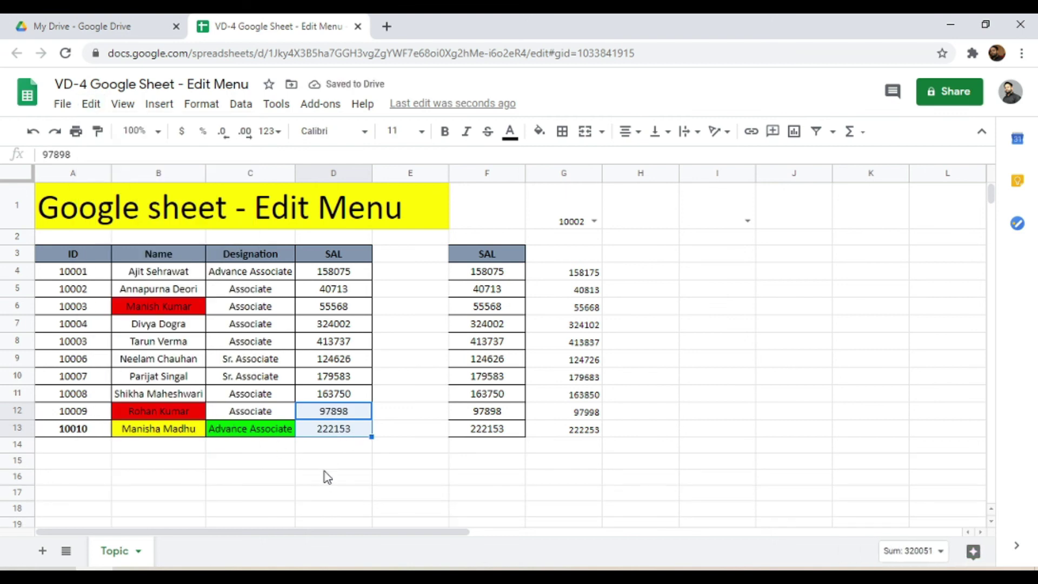
# - Cut the salary values in D12:D13 and paste them into E12:E13
pyautogui.hotkey('ctrl', 'x')
pyautogui.press('Right')
pyautogui.hotkey('ctrl', 'v')
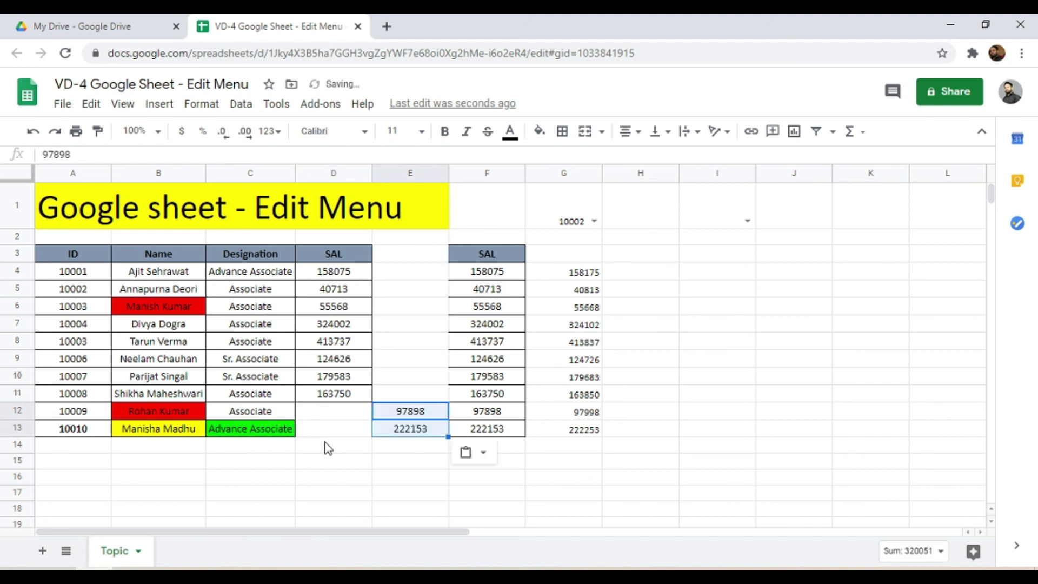
# - Delete the empty cells D12:D13 and shift the neighbouring cells left
pyautogui.press('Left')
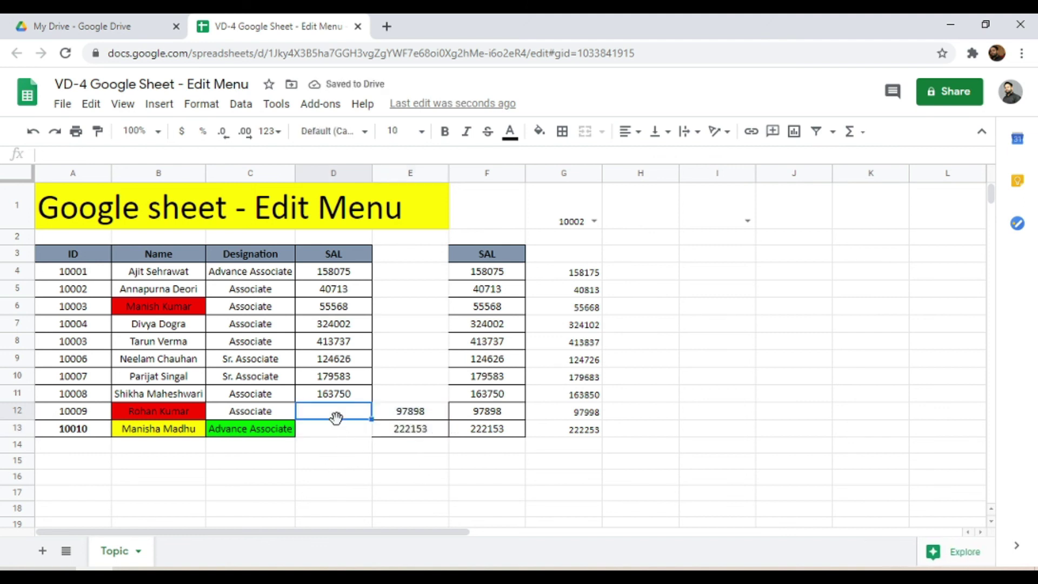
pyautogui.moveTo(335, 418); pyautogui.dragTo(336, 425)
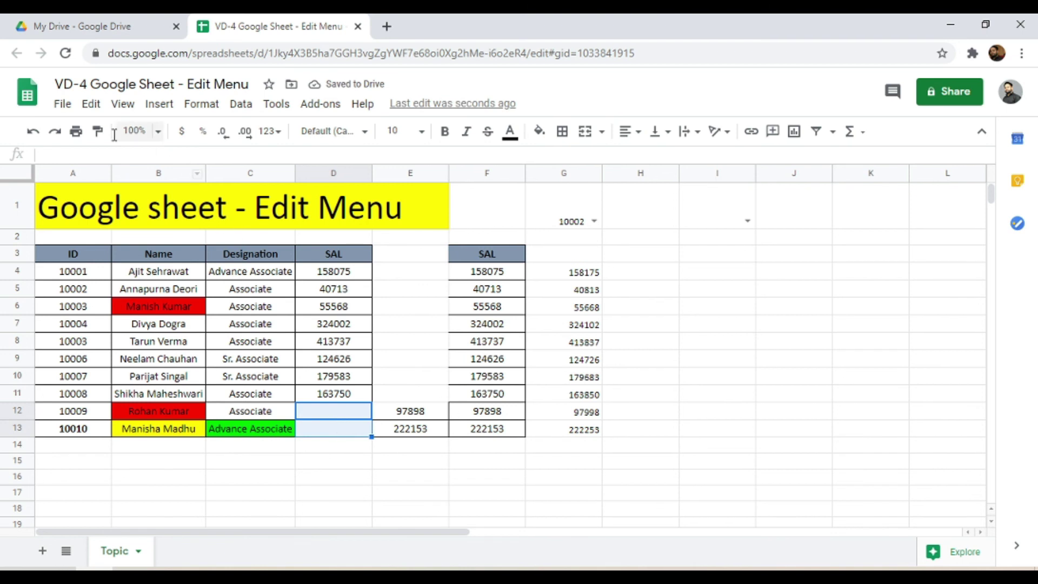
pyautogui.click(83, 105)
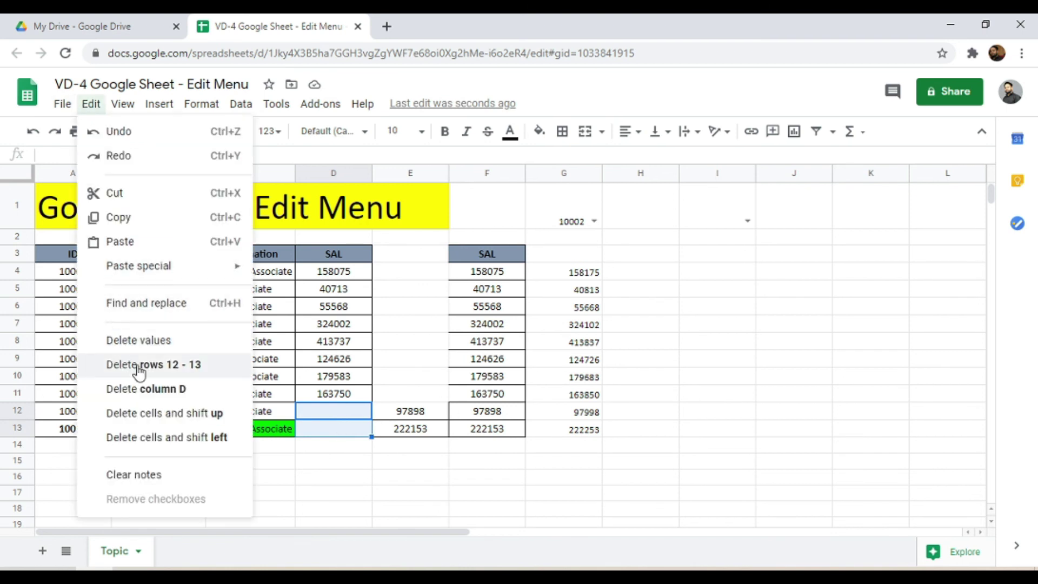
pyautogui.click(165, 448)
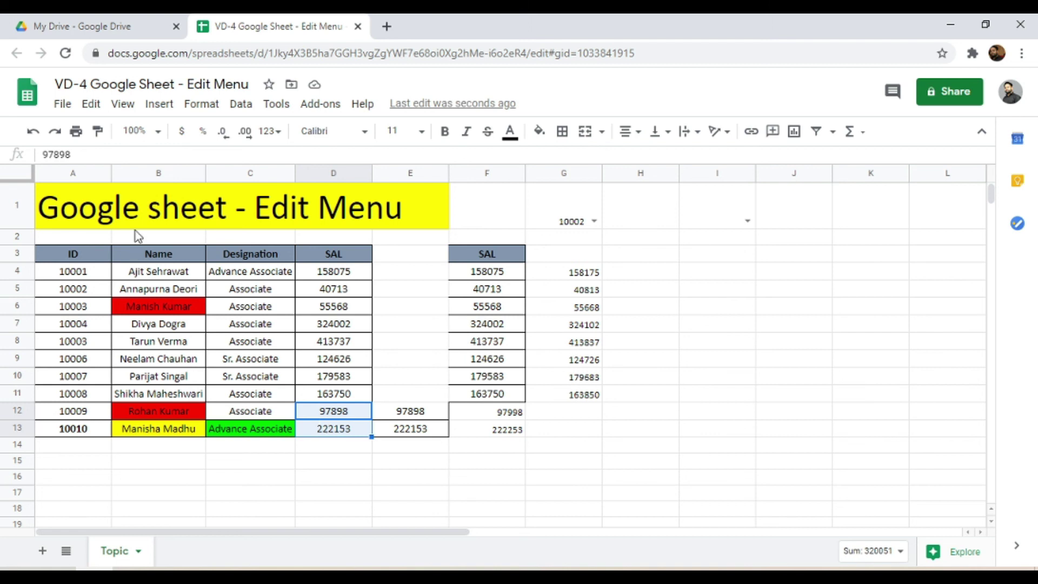
pyautogui.click(90, 104)
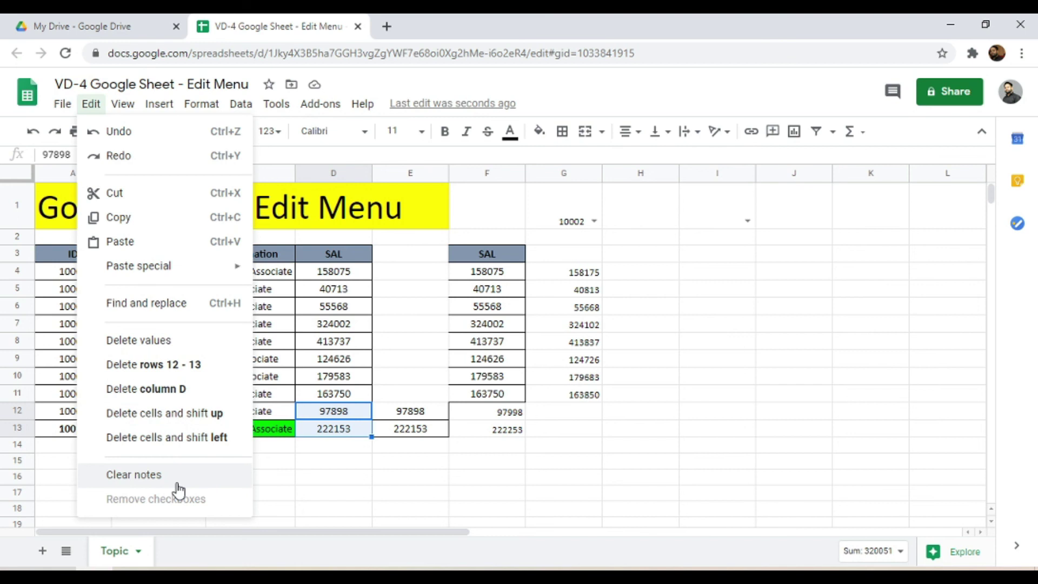
pyautogui.click(600, 463)
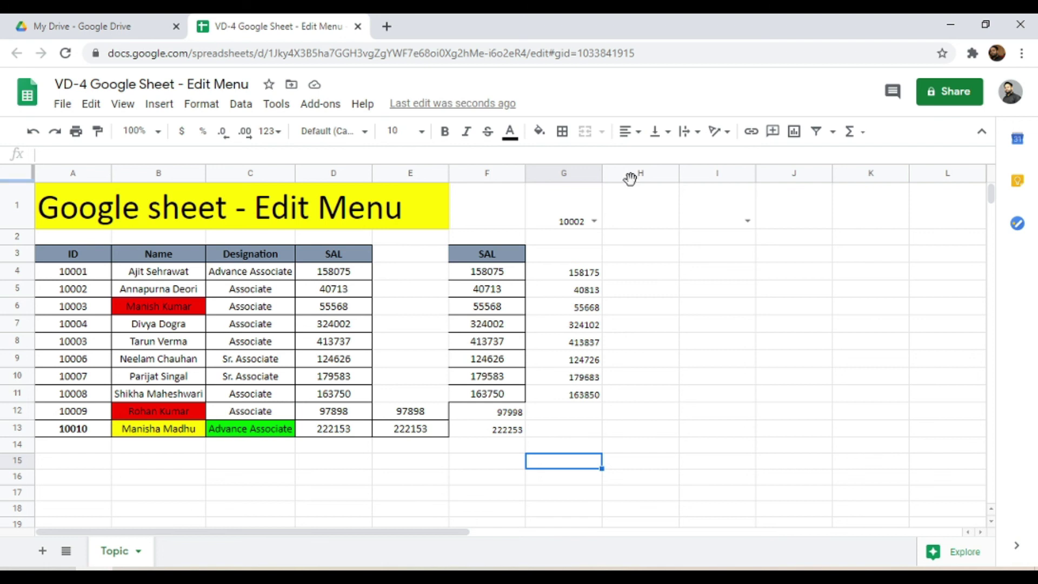
# - Insert a note in cell I4 reading "this note is to remind you"
pyautogui.click(684, 271)
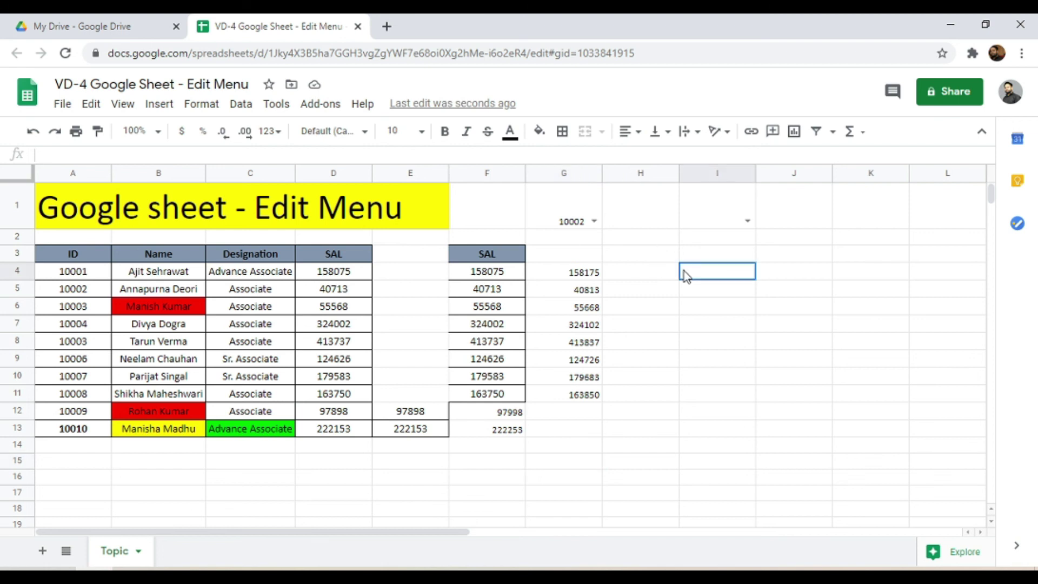
pyautogui.click(167, 110)
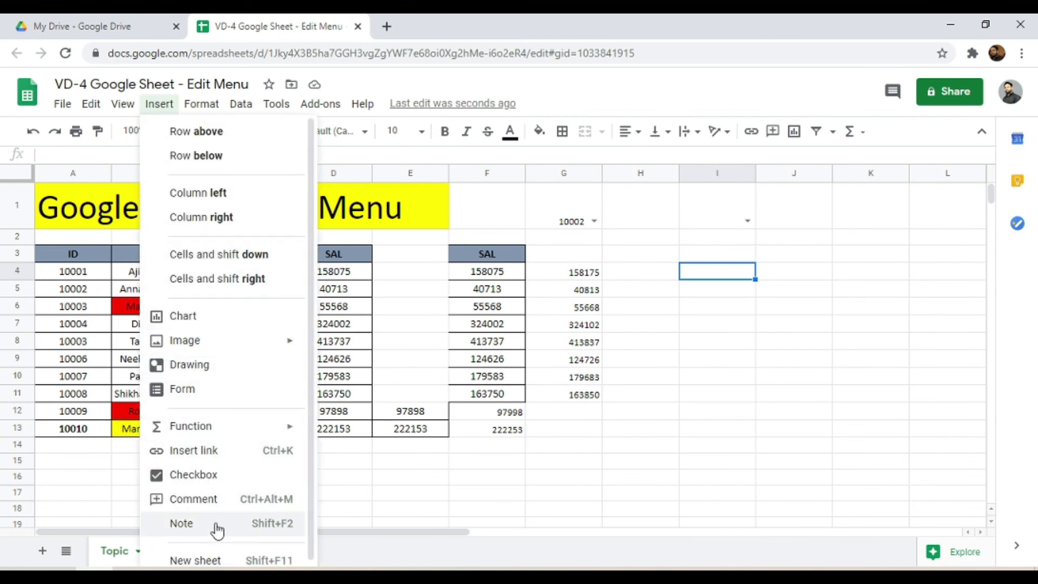
pyautogui.click(281, 535)
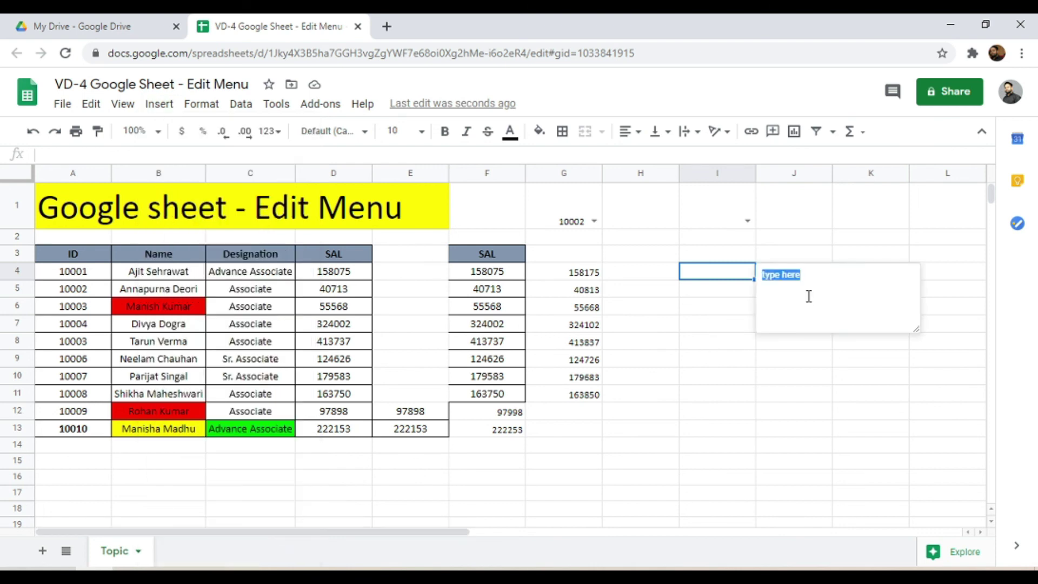
pyautogui.press('BackSpace')
pyautogui.write('this note is to re')
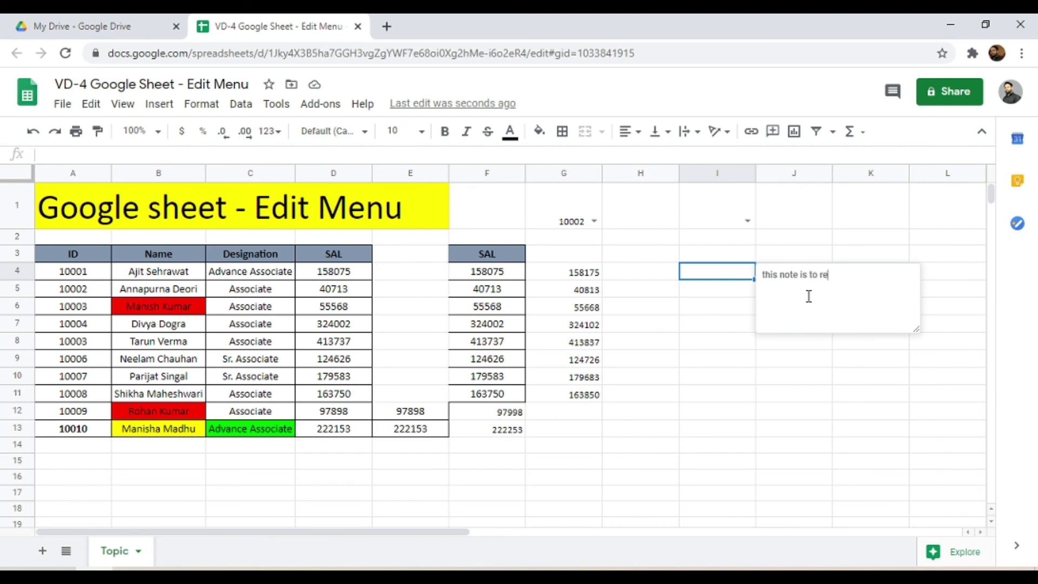
pyautogui.write('mind you')
pyautogui.click(718, 430)
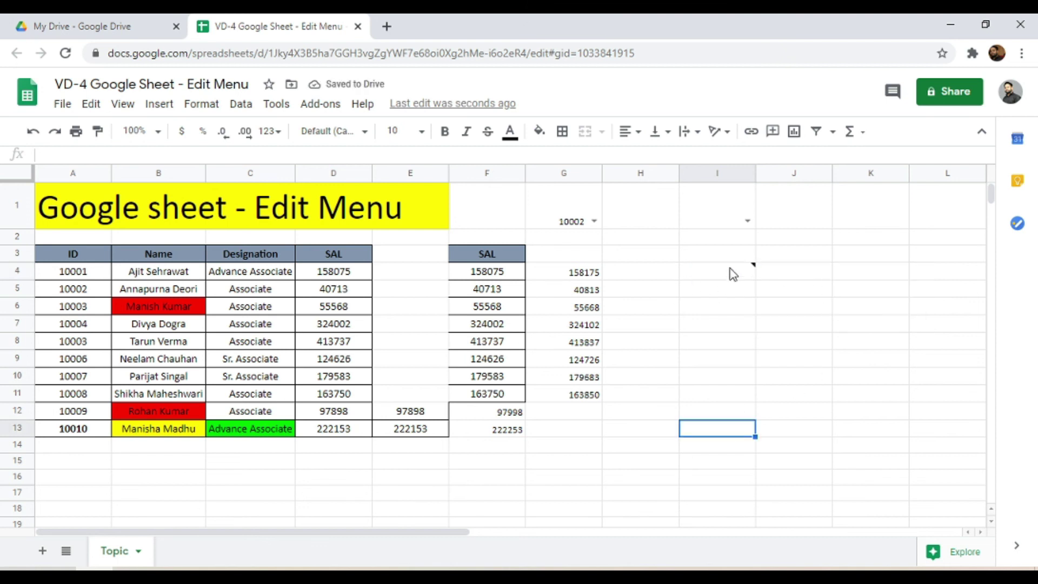
# - View the note on cell I4 and remove it with Clear notes
pyautogui.moveTo(757, 272)
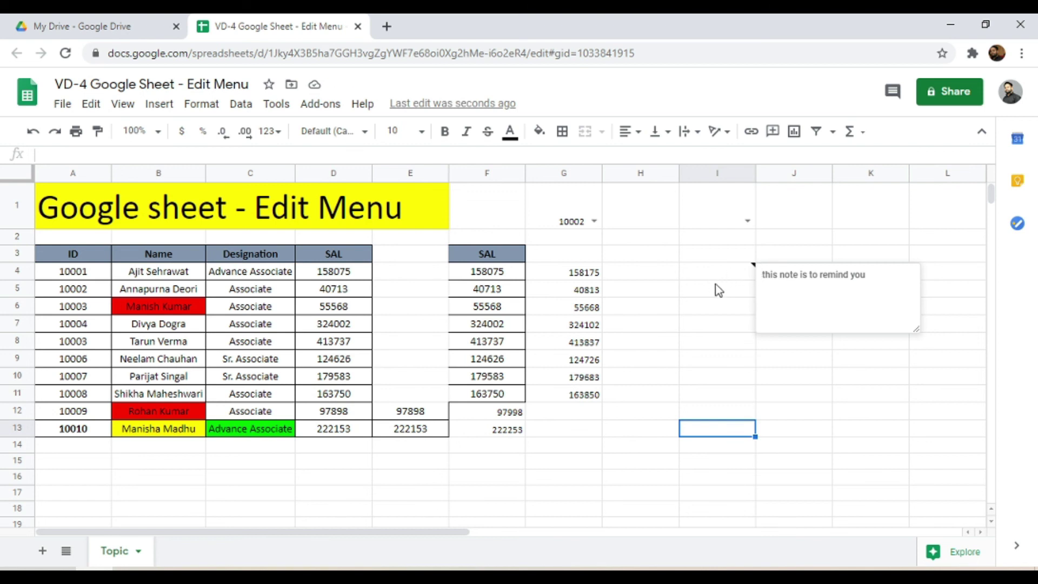
pyautogui.press('Up')
pyautogui.press('Up')
pyautogui.press('Up')
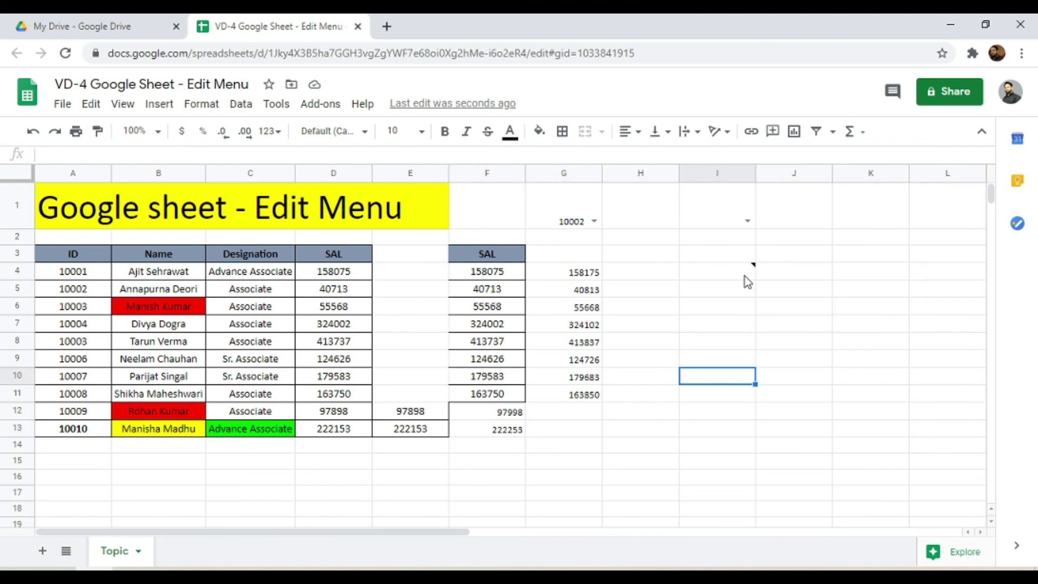
pyautogui.click(741, 276)
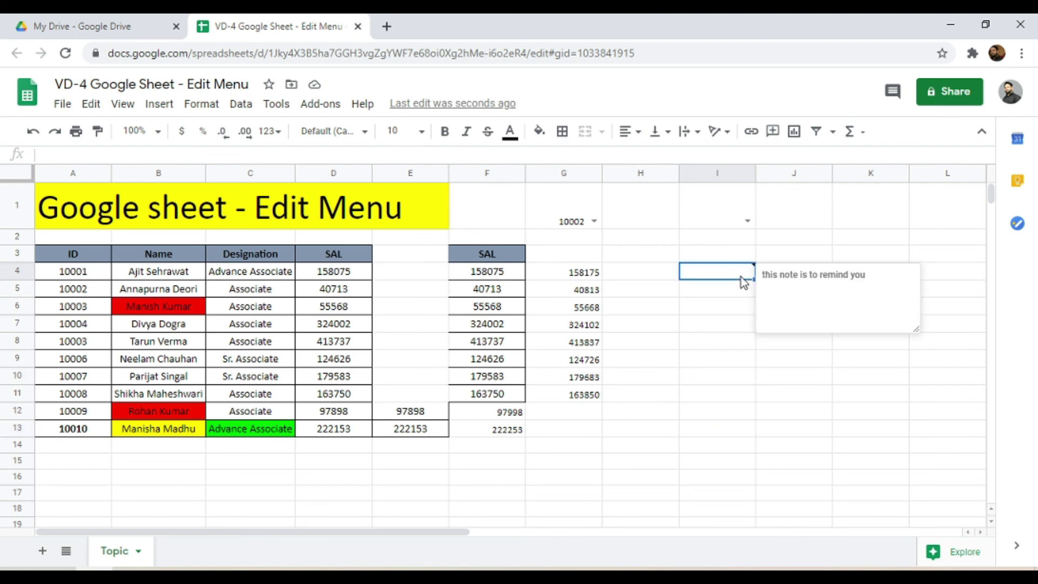
pyautogui.click(91, 106)
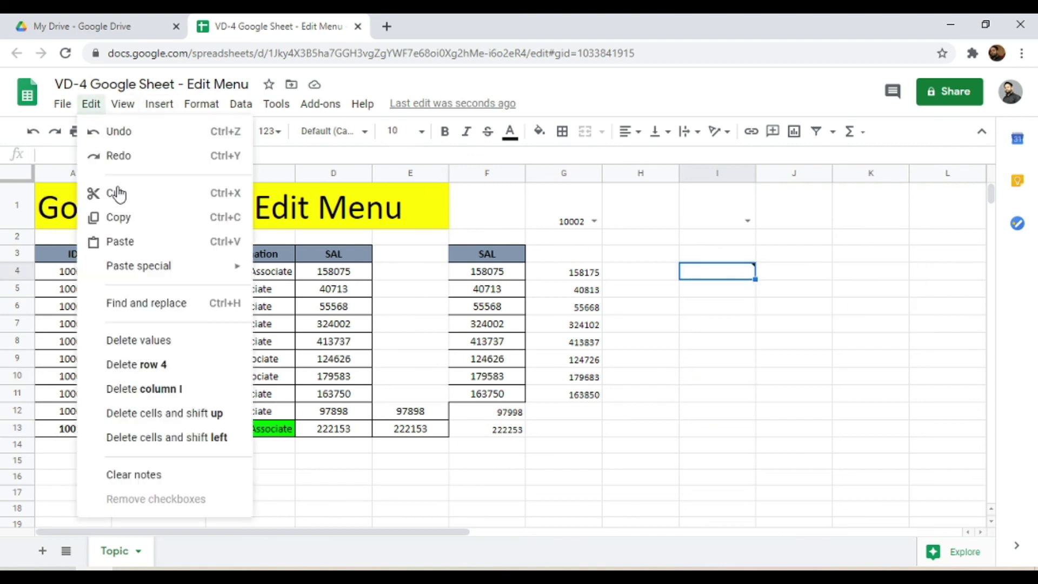
pyautogui.click(146, 474)
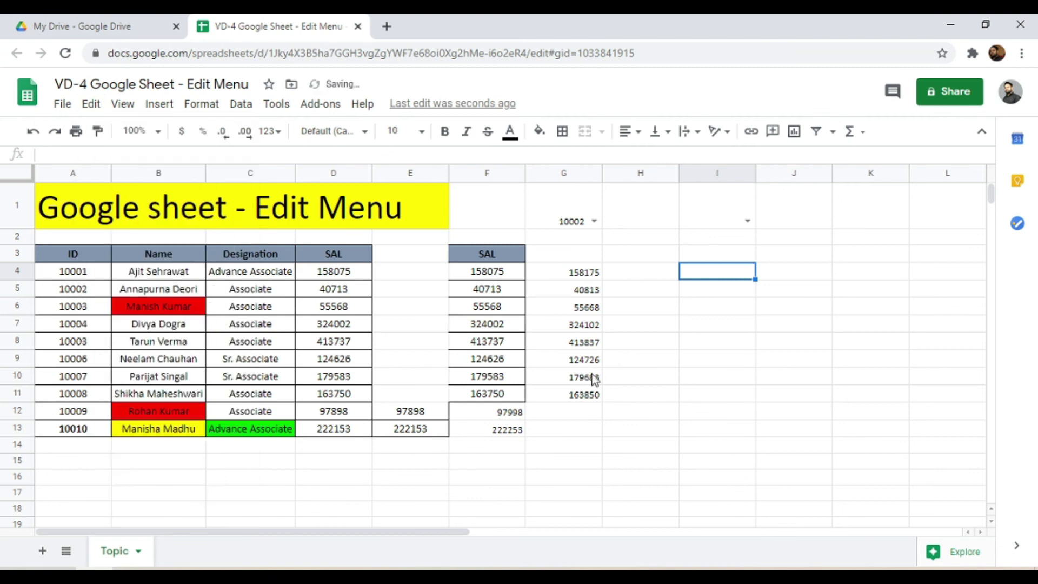
pyautogui.click(793, 279)
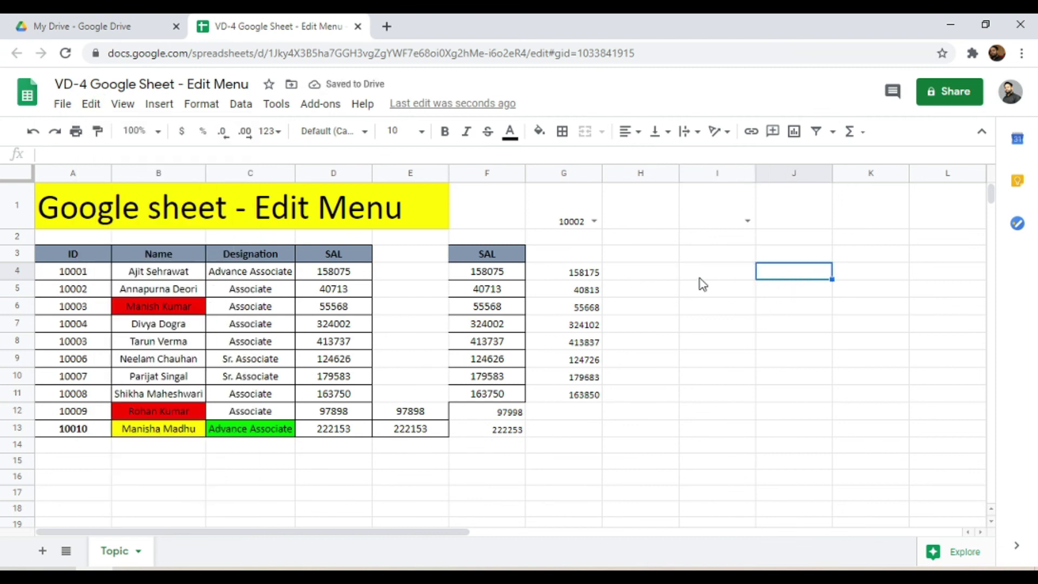
# - Insert a checkbox in cell I3 and toggle it on and off again
pyautogui.click(90, 103)
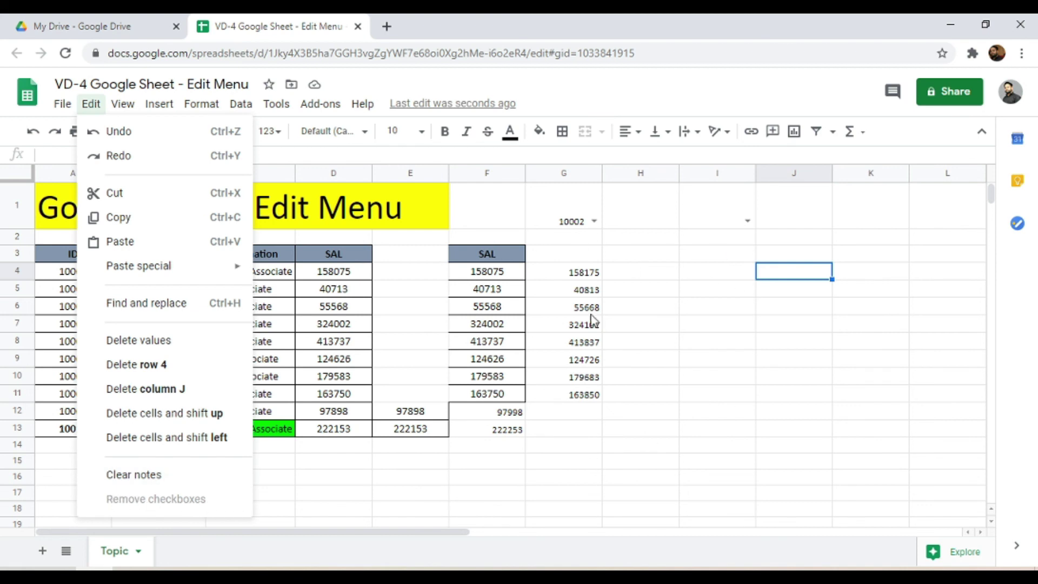
pyautogui.click(731, 258)
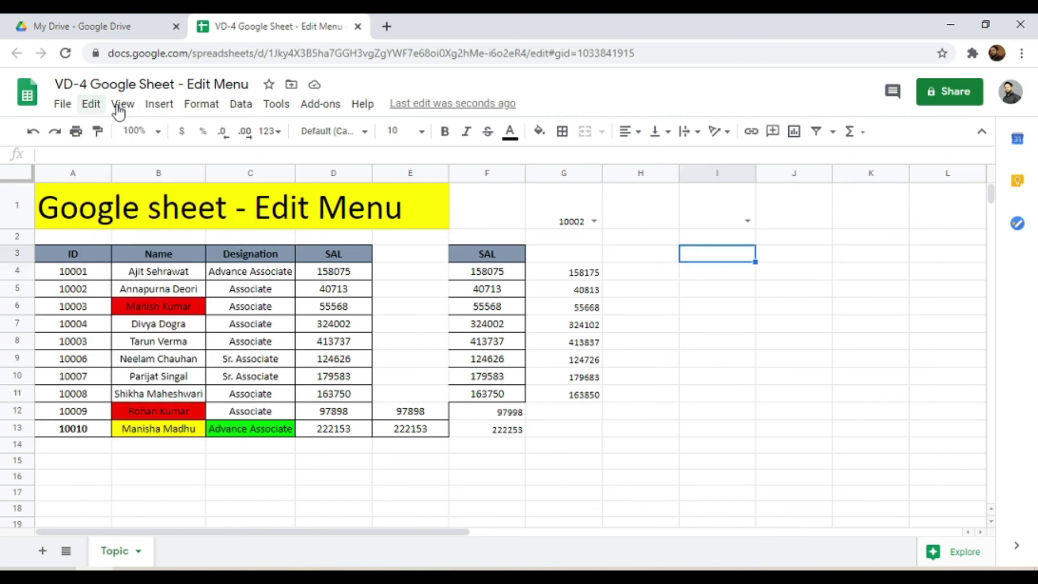
pyautogui.click(151, 106)
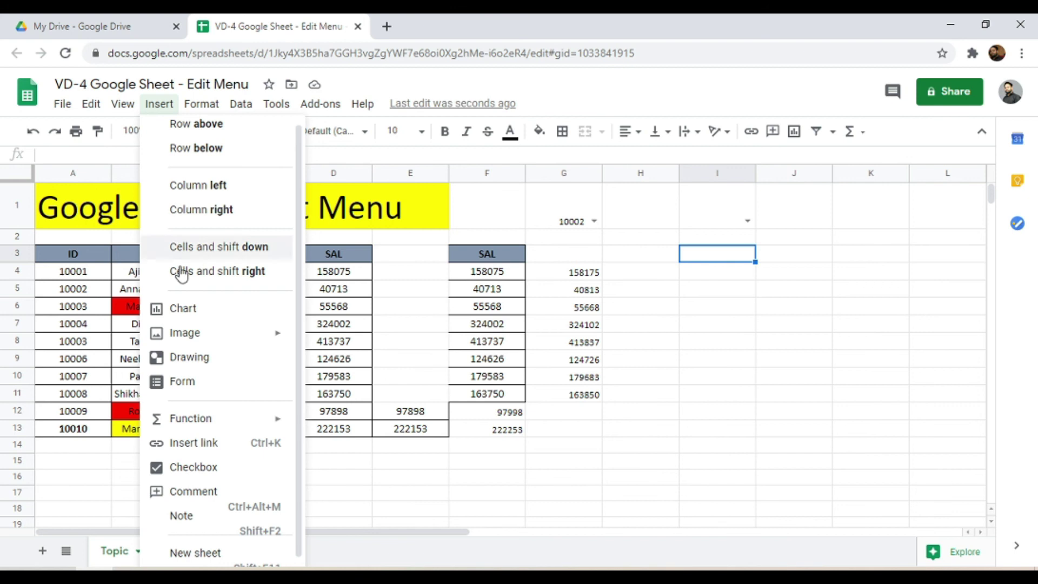
pyautogui.click(211, 468)
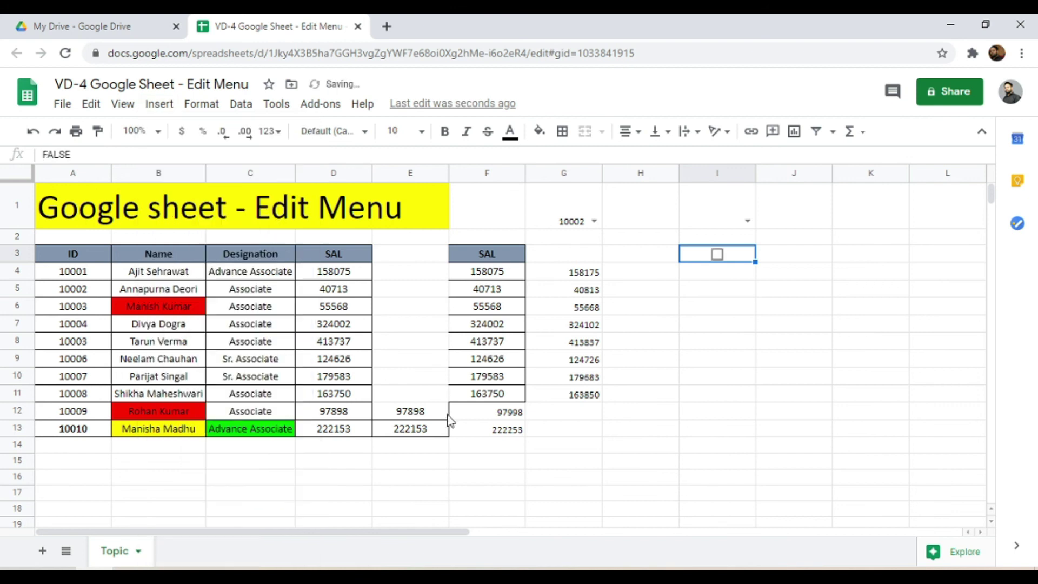
pyautogui.click(718, 254)
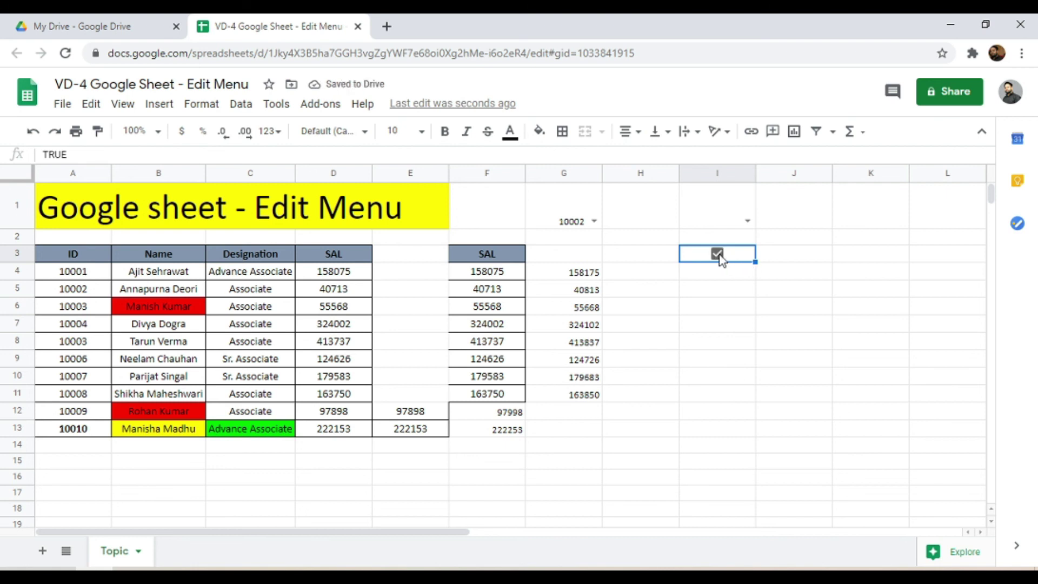
pyautogui.click(718, 254)
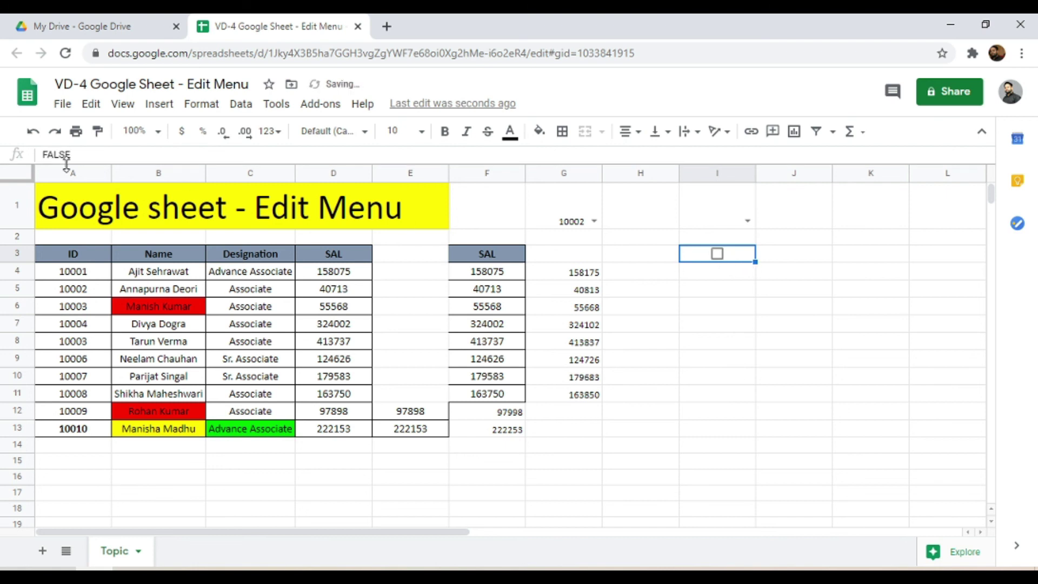
# - Remove the checkbox from cell I3 with Remove checkboxes
pyautogui.click(91, 106)
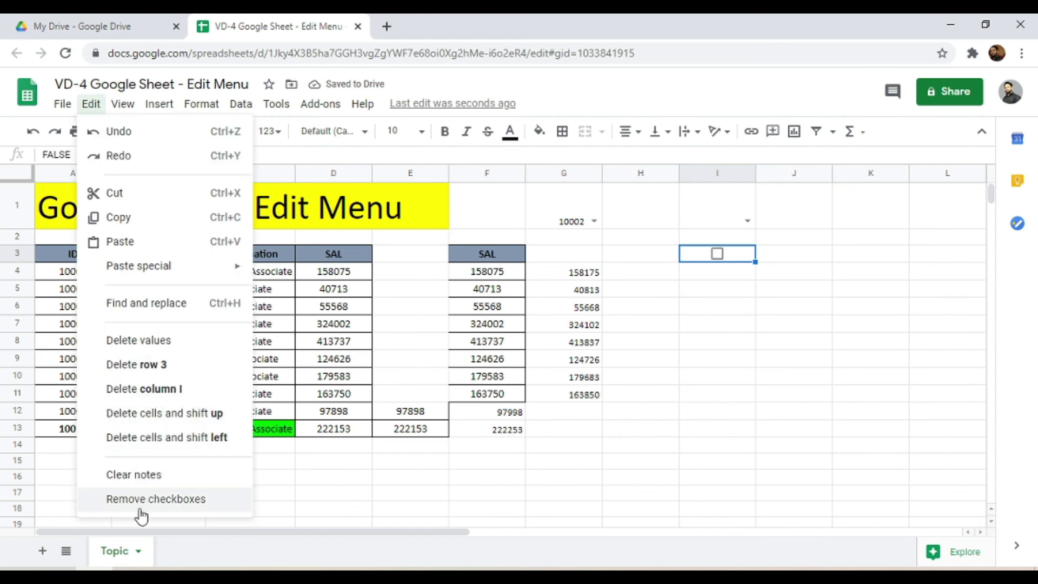
pyautogui.click(184, 499)
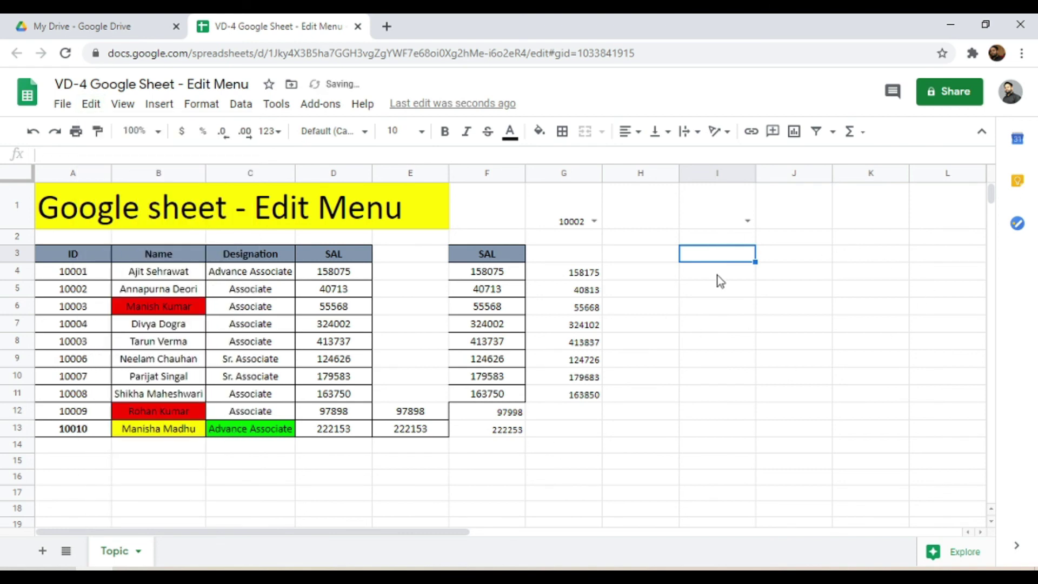
pyautogui.click(486, 306)
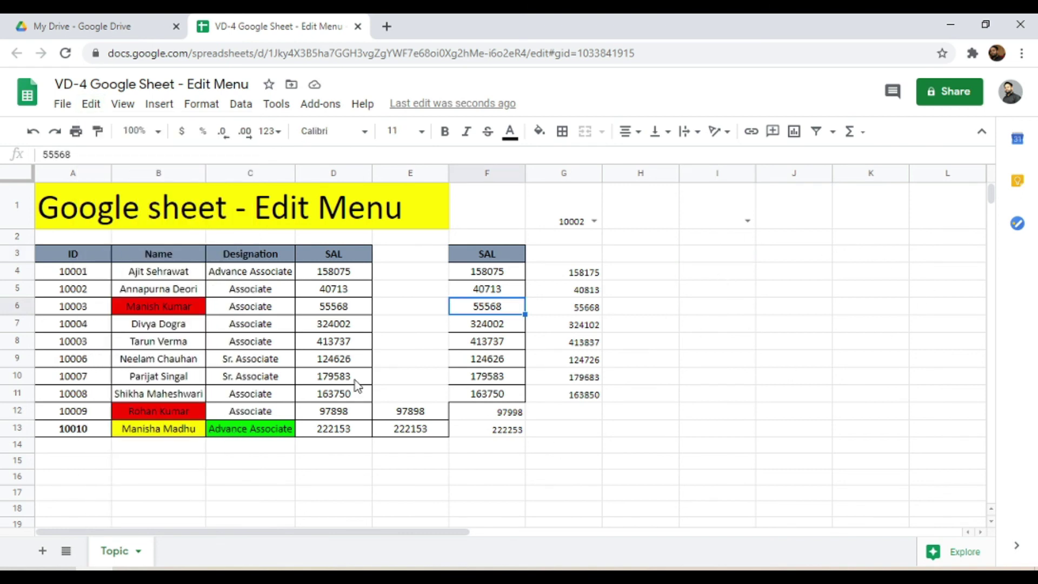